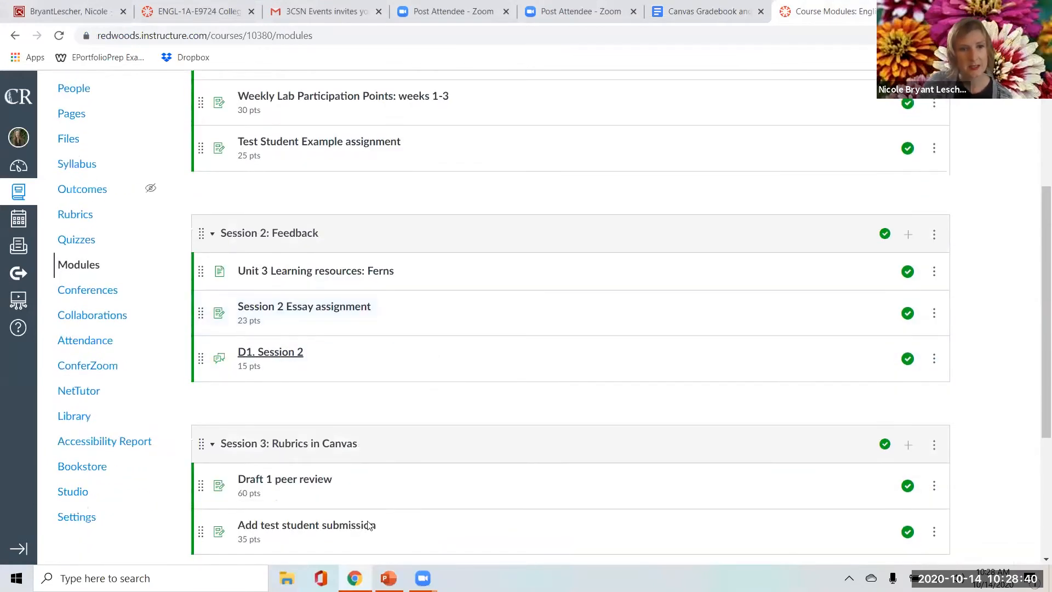
# Look over the course modules and open the English Sandbox gradebook.
pyautogui.scroll(2, 351, 398)
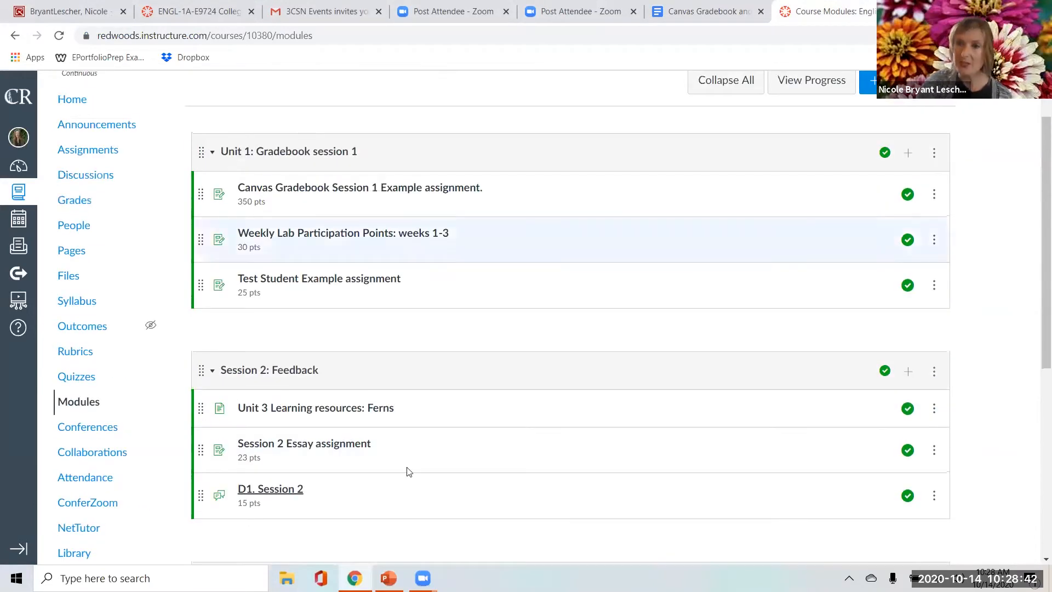
pyautogui.scroll(-2, 336, 242)
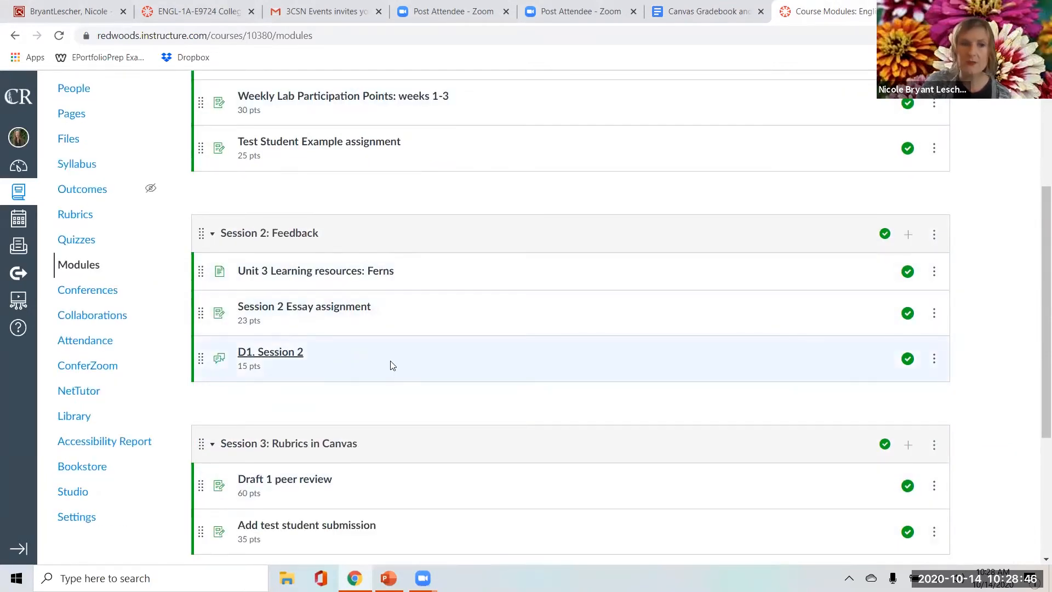
pyautogui.scroll(1, 376, 418)
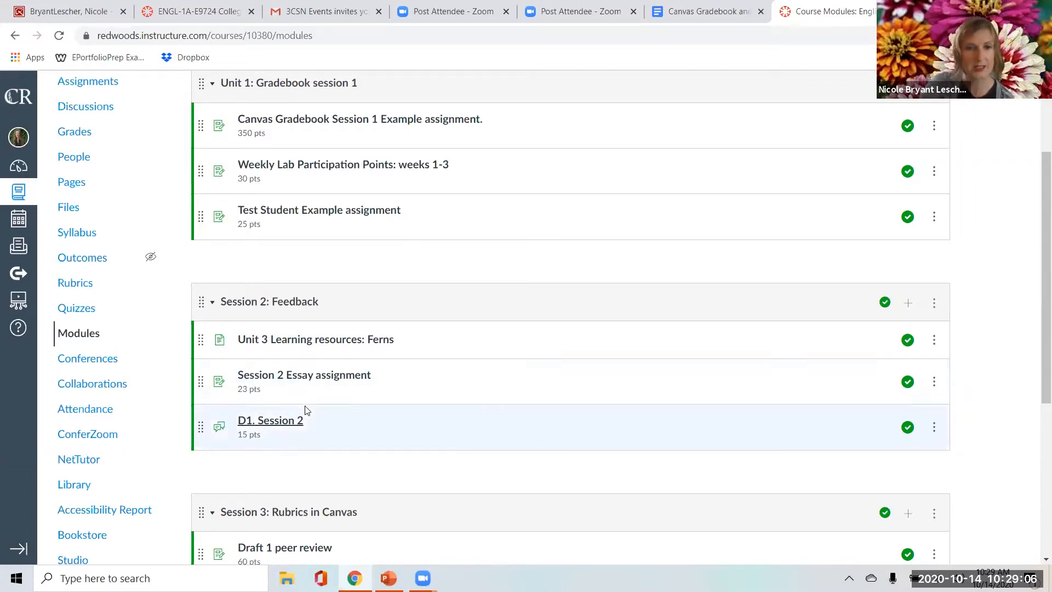
pyautogui.scroll(3, 314, 402)
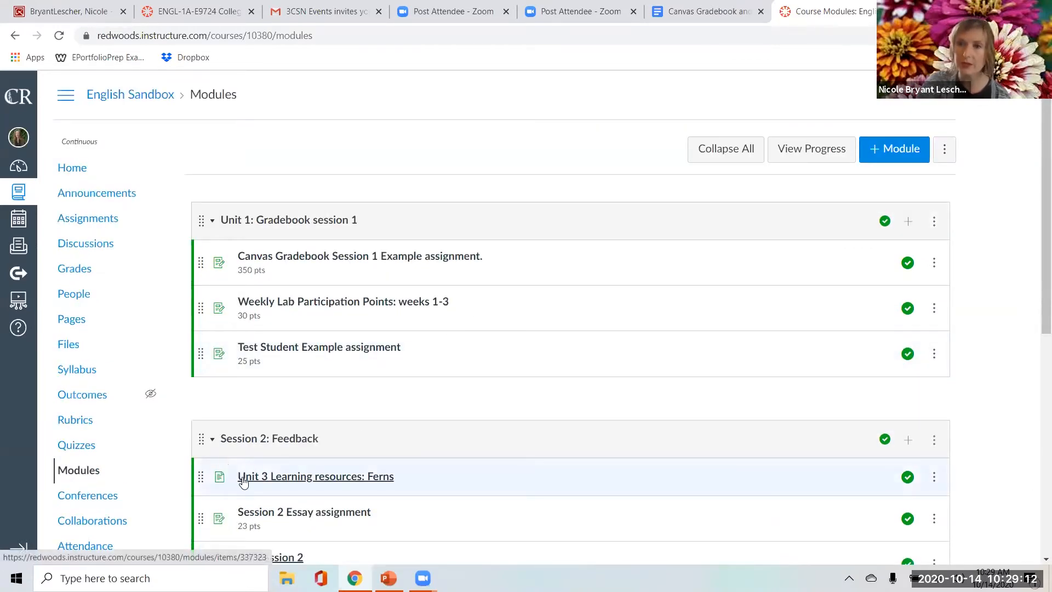
pyautogui.click(73, 274)
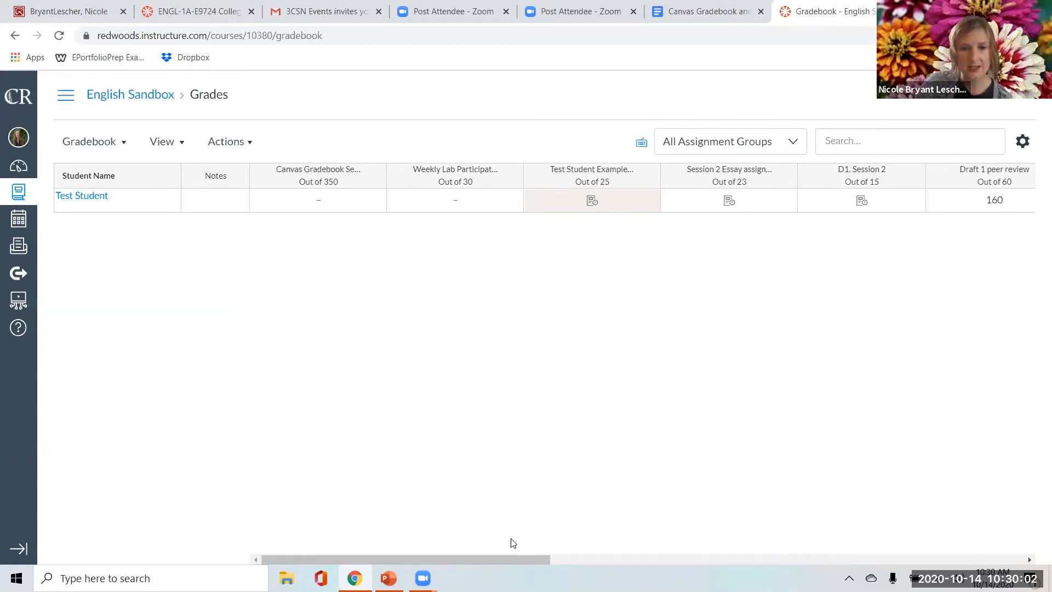
# View the grade and status details of Test Student's Session 2 Essay assignment and close them.
pyautogui.hscroll(1, 511, 542)
pyautogui.hscroll(5, 512, 543)
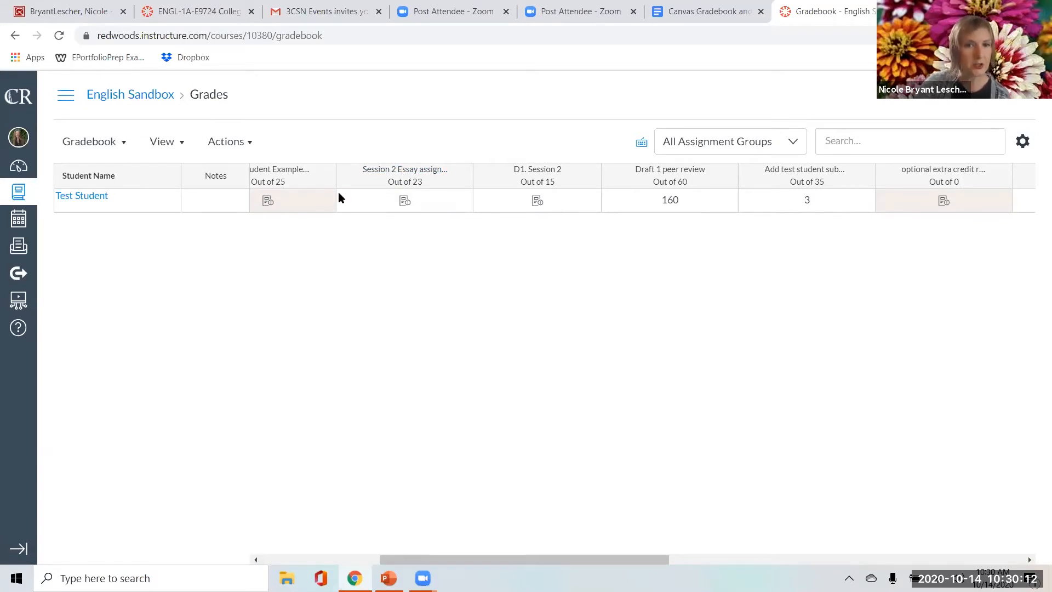
pyautogui.click(405, 202)
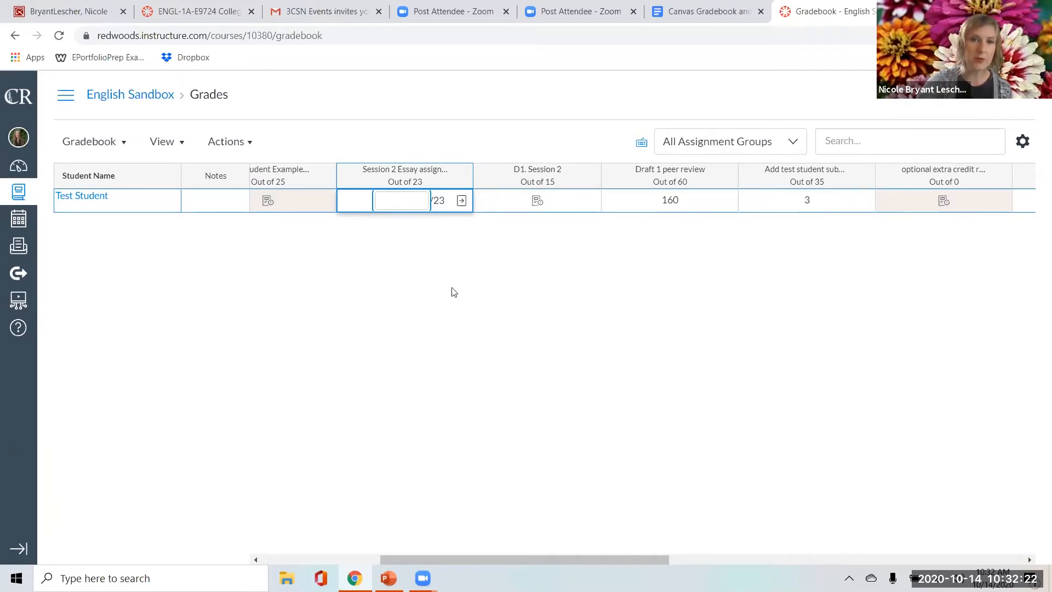
pyautogui.click(385, 284)
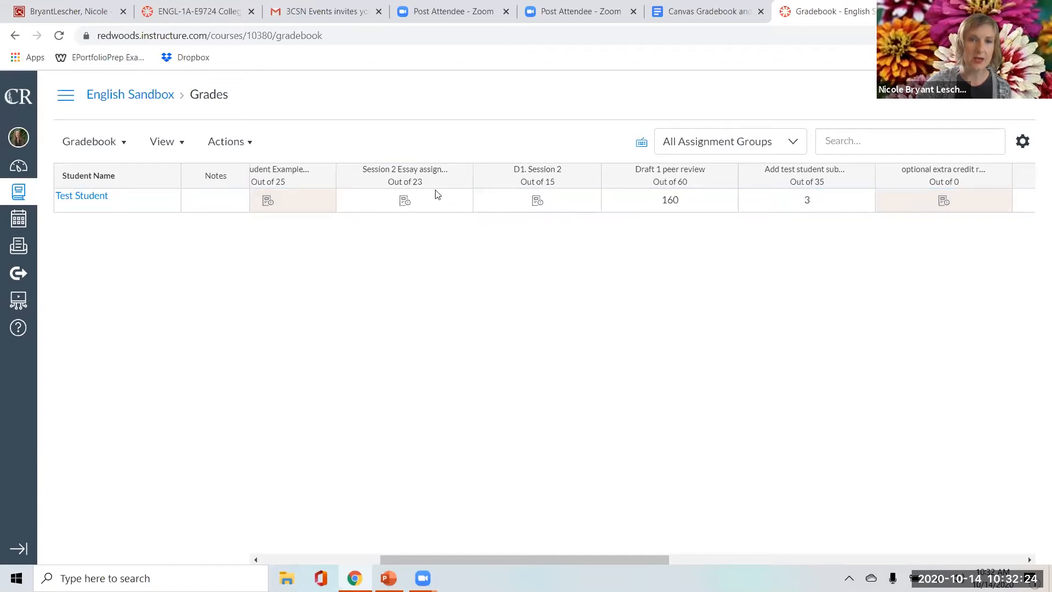
pyautogui.click(404, 201)
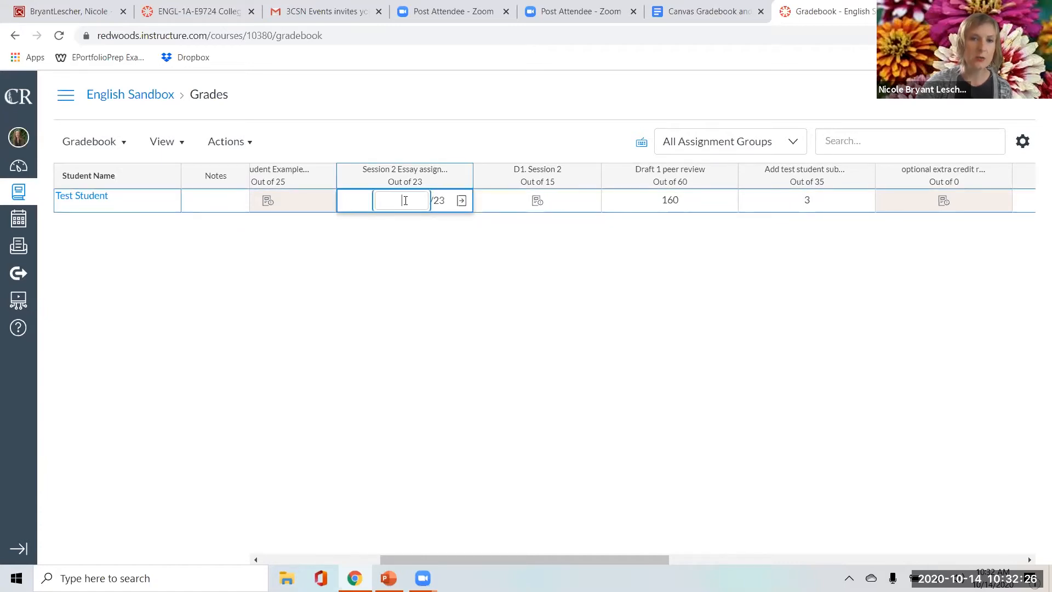
pyautogui.click(462, 201)
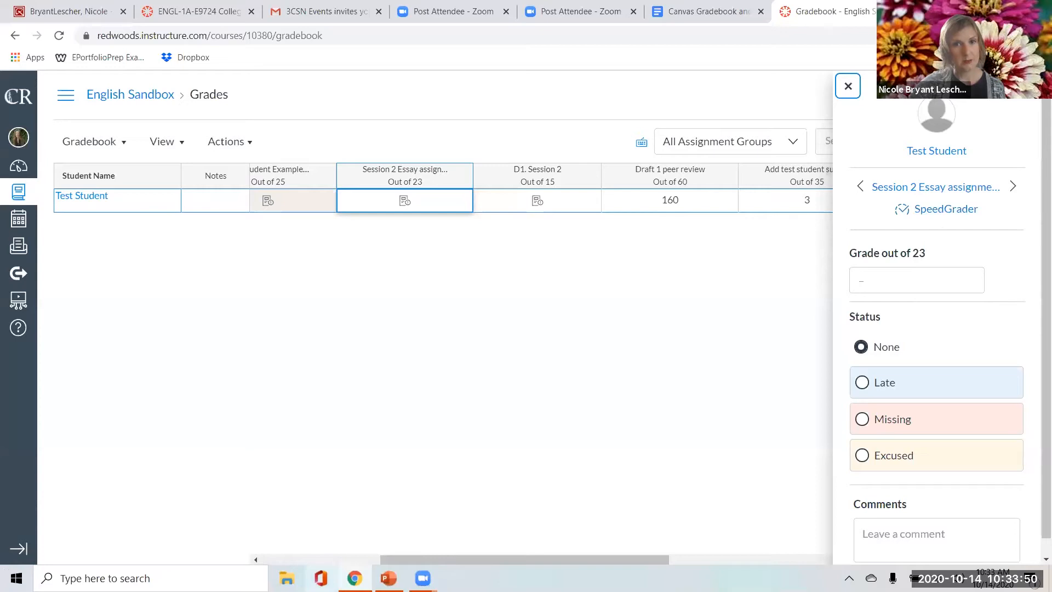
pyautogui.click(381, 207)
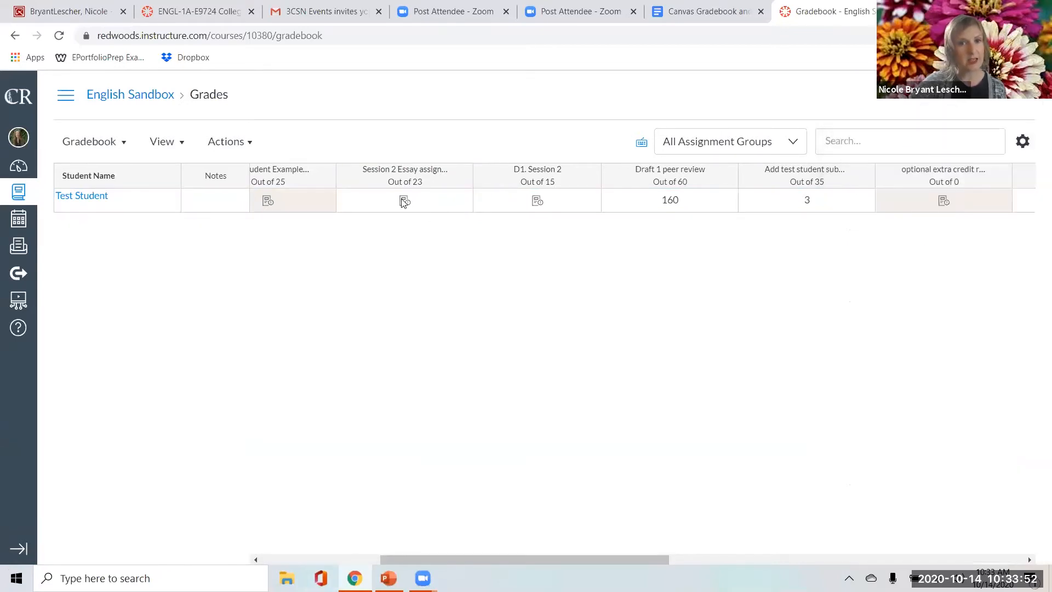
pyautogui.click(402, 199)
pyautogui.click(461, 201)
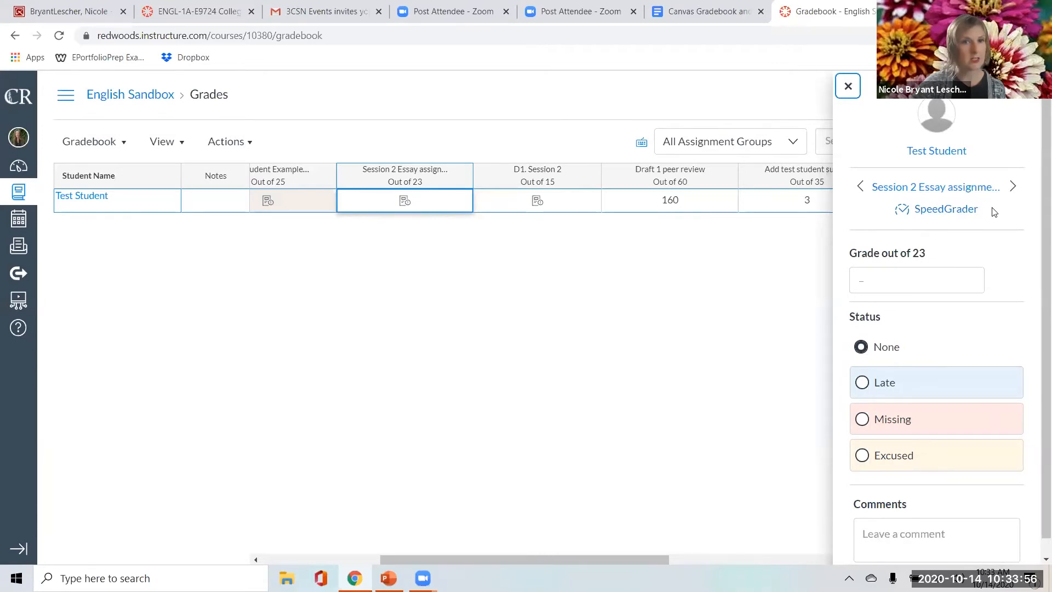
pyautogui.click(613, 316)
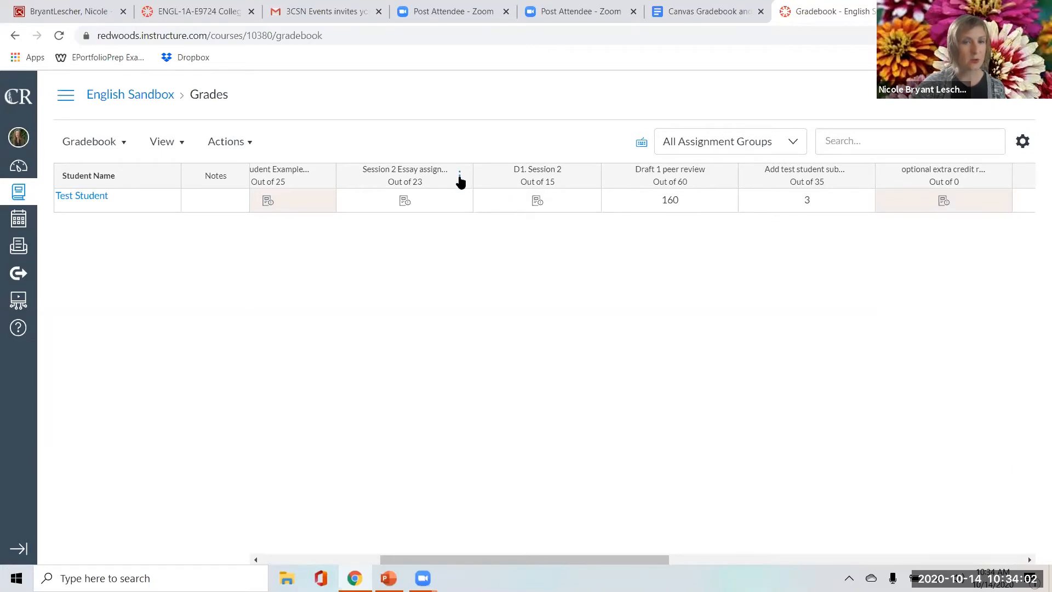
# Open the Session 2 Essay assignment in SpeedGrader and widen the grading pane beside the essay.
pyautogui.click(459, 176)
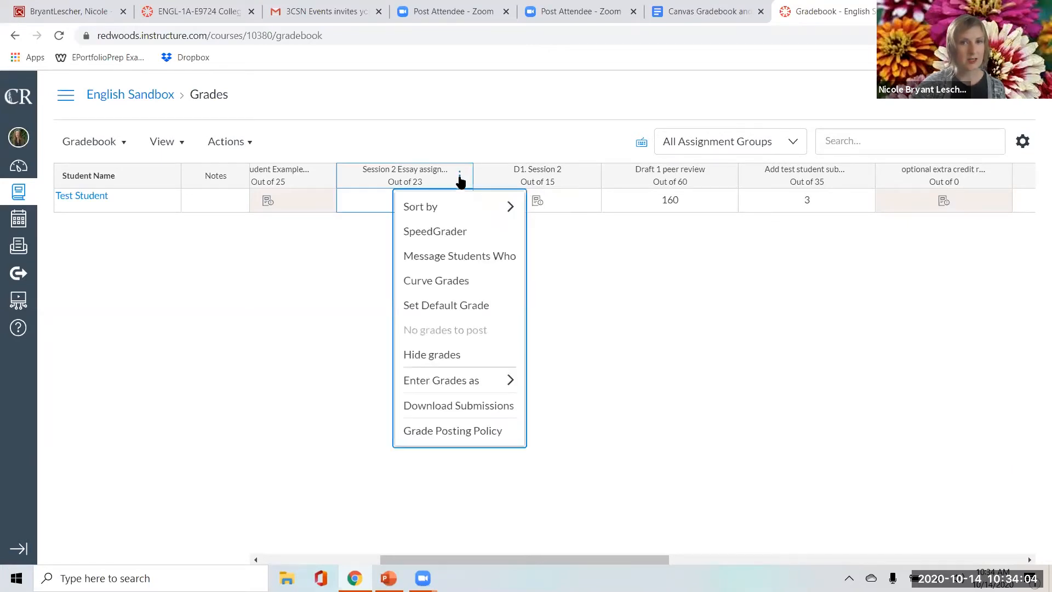
pyautogui.click(452, 233)
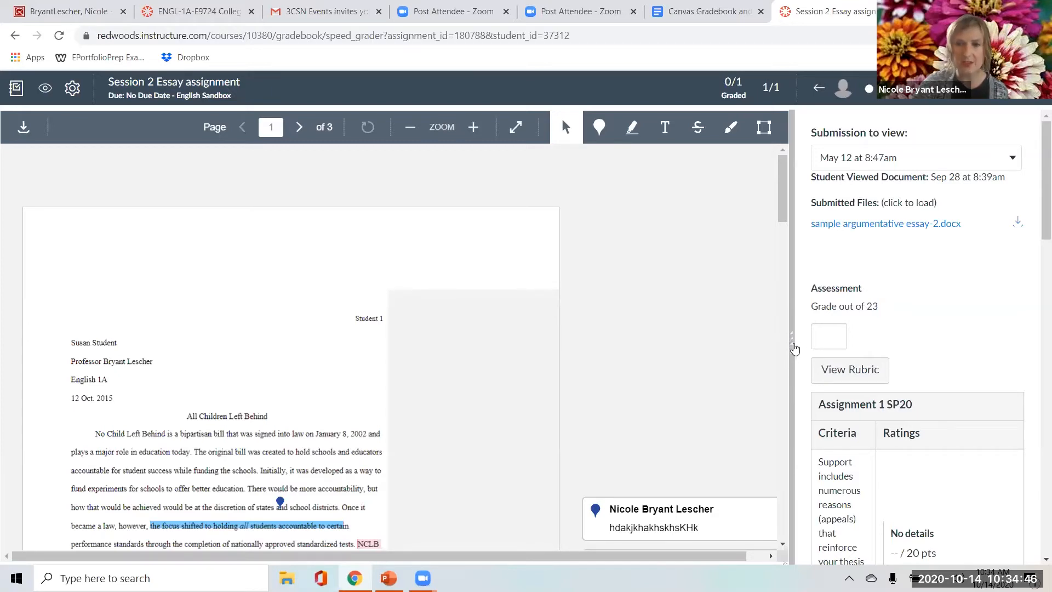
pyautogui.moveTo(792, 344); pyautogui.dragTo(560, 339)
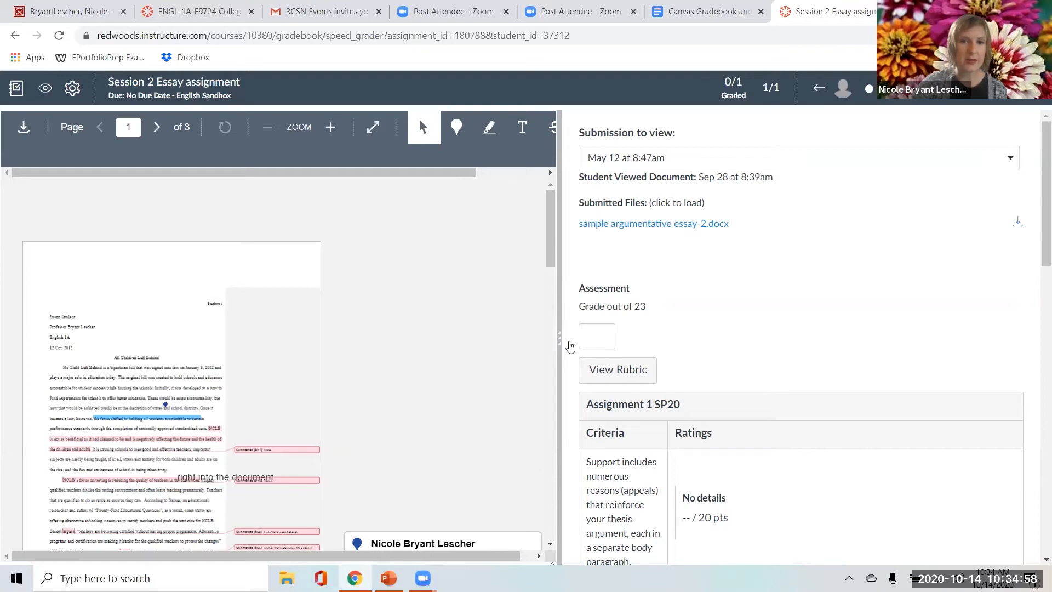
pyautogui.moveTo(559, 348); pyautogui.dragTo(899, 360)
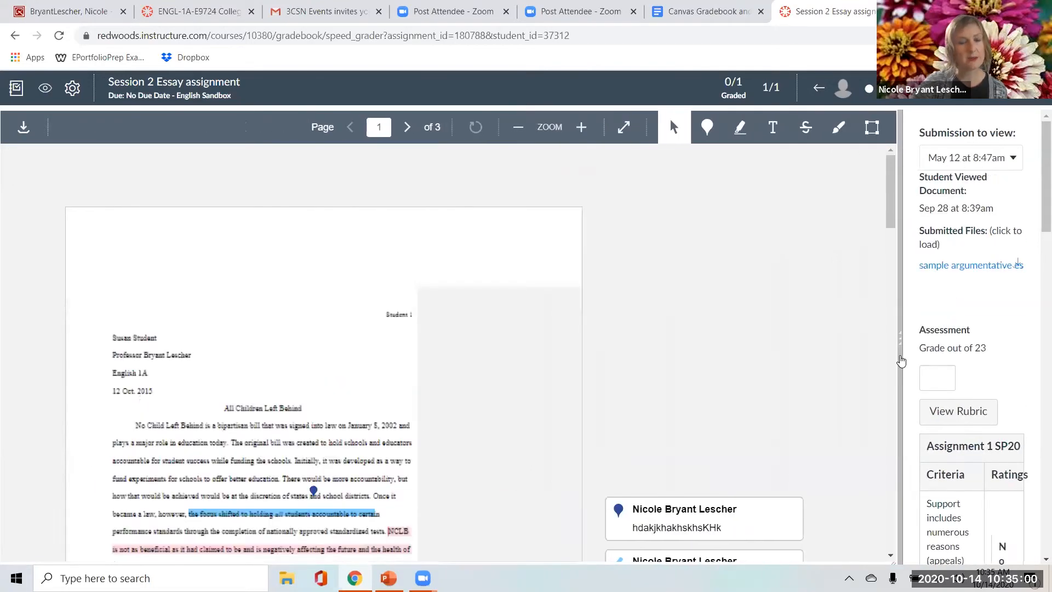
pyautogui.moveTo(728, 360); pyautogui.dragTo(453, 357)
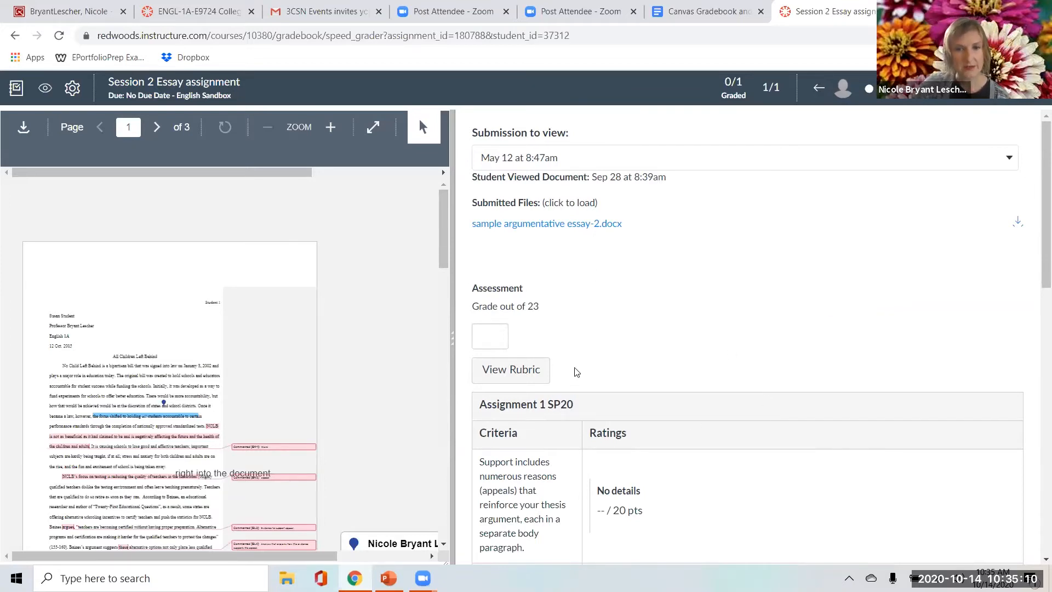
# Set the Session 2 Essay assignment's grade to 16 out of 23.
pyautogui.scroll(-2, 573, 369)
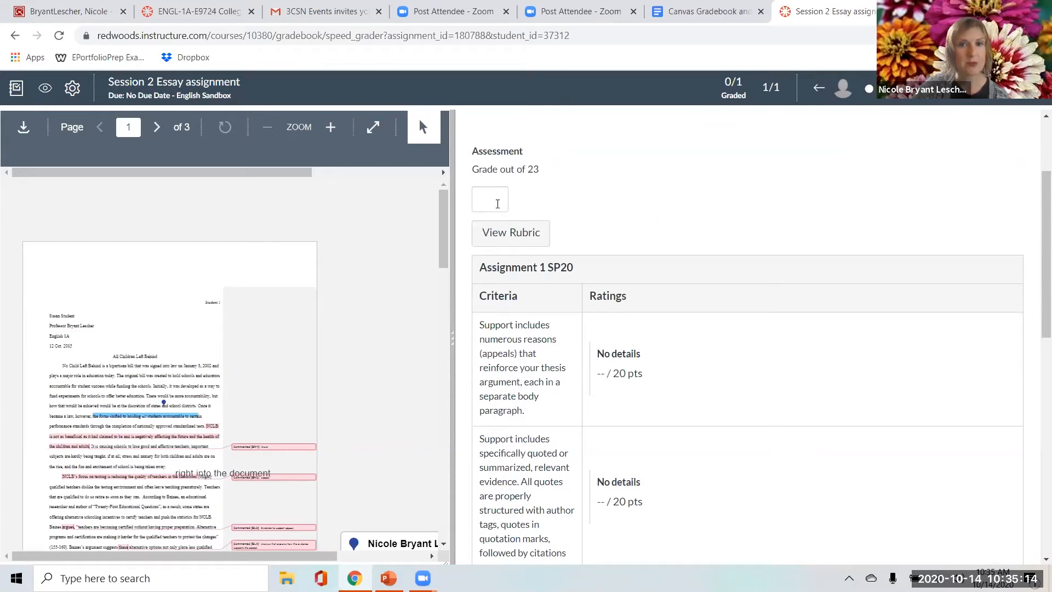
pyautogui.click(490, 193)
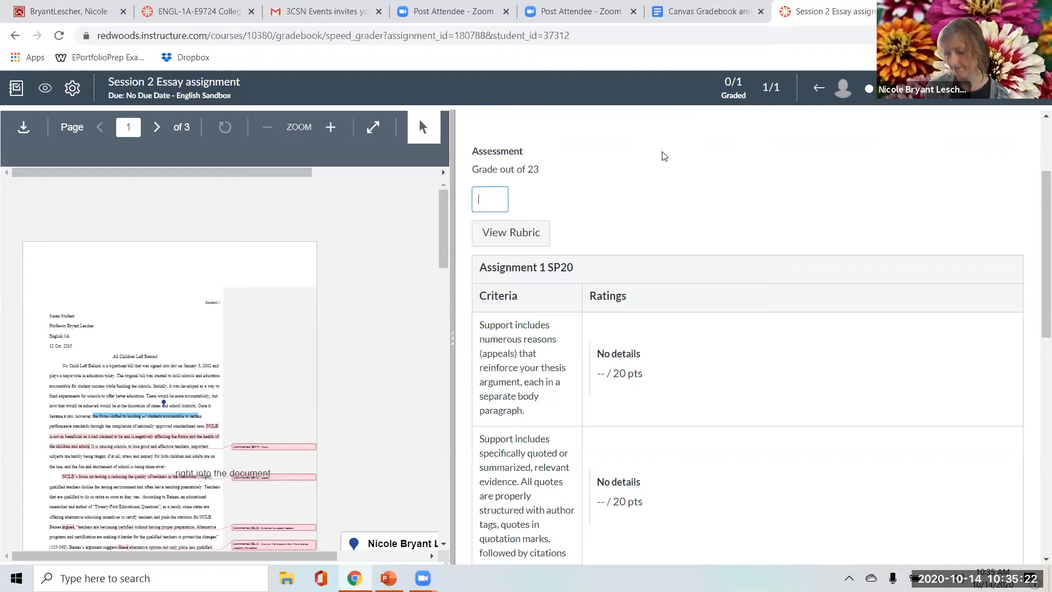
pyautogui.write('6')
pyautogui.click(685, 218)
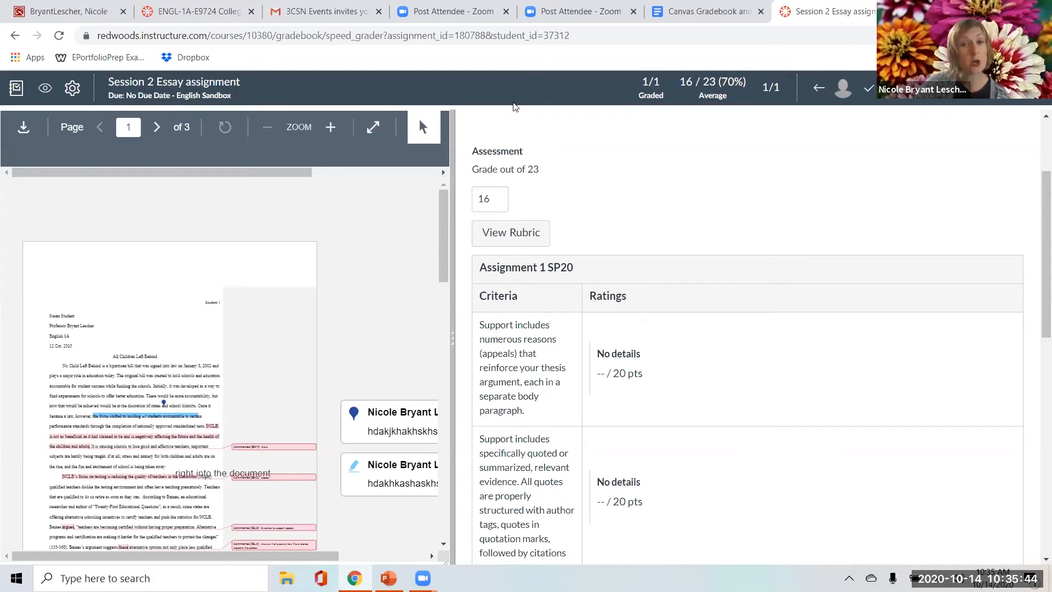
# Examine the Assignment 1 SP20 rubric criteria and the comment area beneath the grade.
pyautogui.scroll(-2, 656, 320)
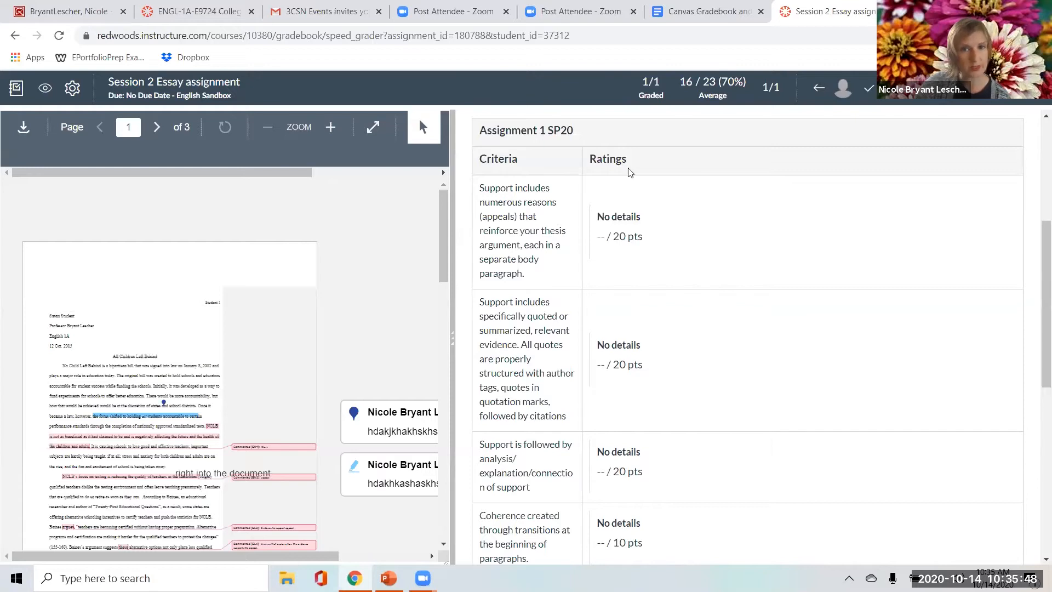
pyautogui.scroll(2, 688, 360)
pyautogui.scroll(1, 675, 350)
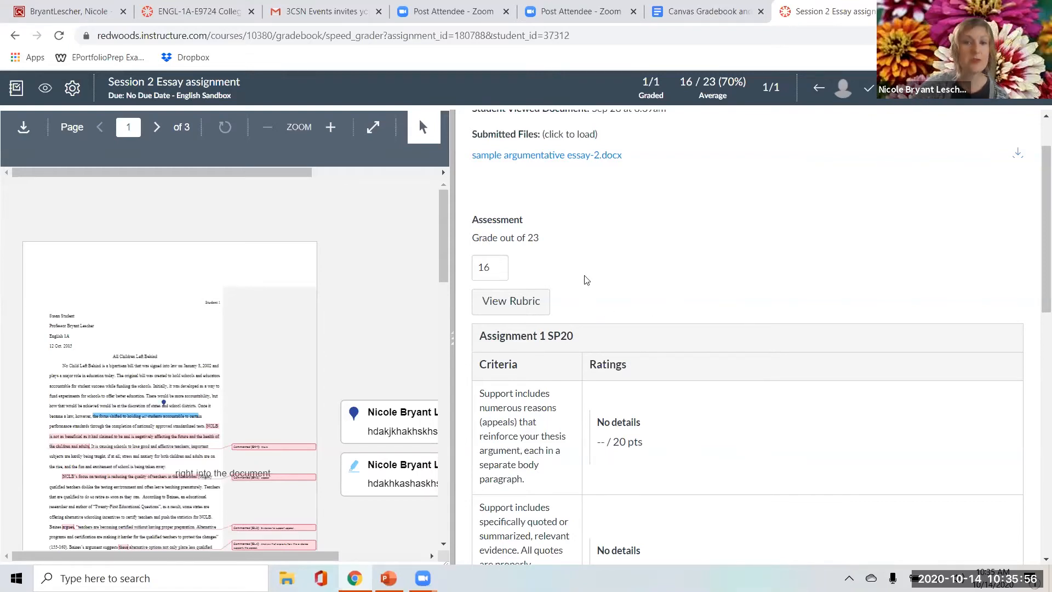
pyautogui.scroll(-5, 680, 384)
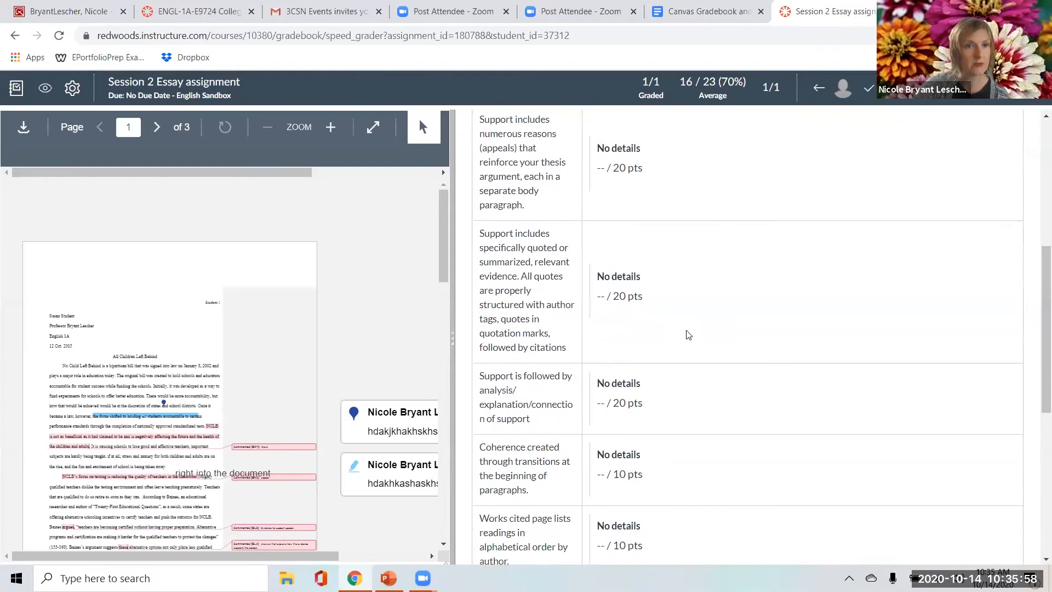
pyautogui.scroll(-1, 707, 351)
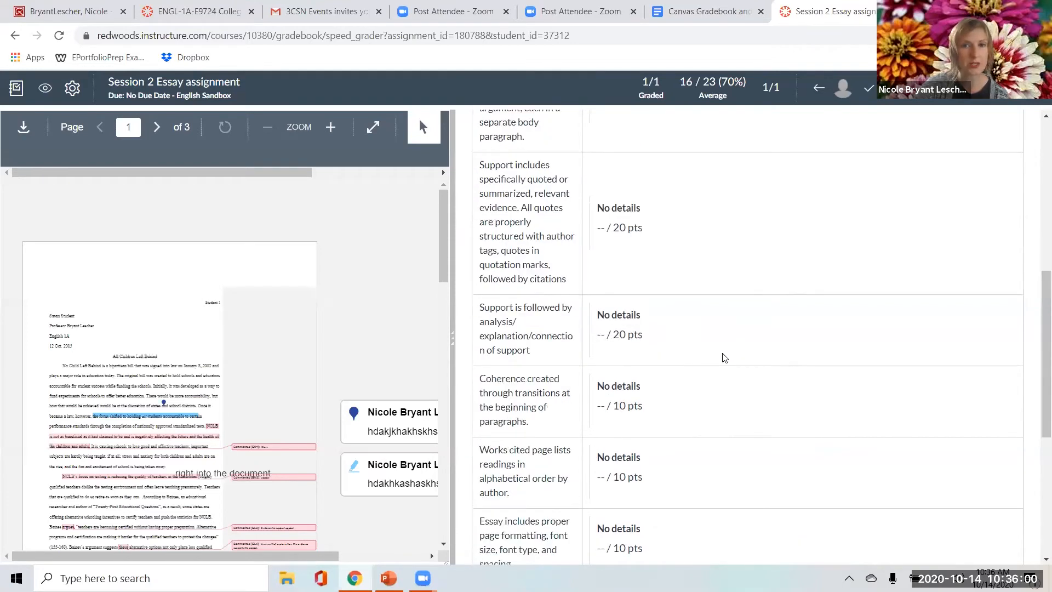
pyautogui.scroll(5, 712, 356)
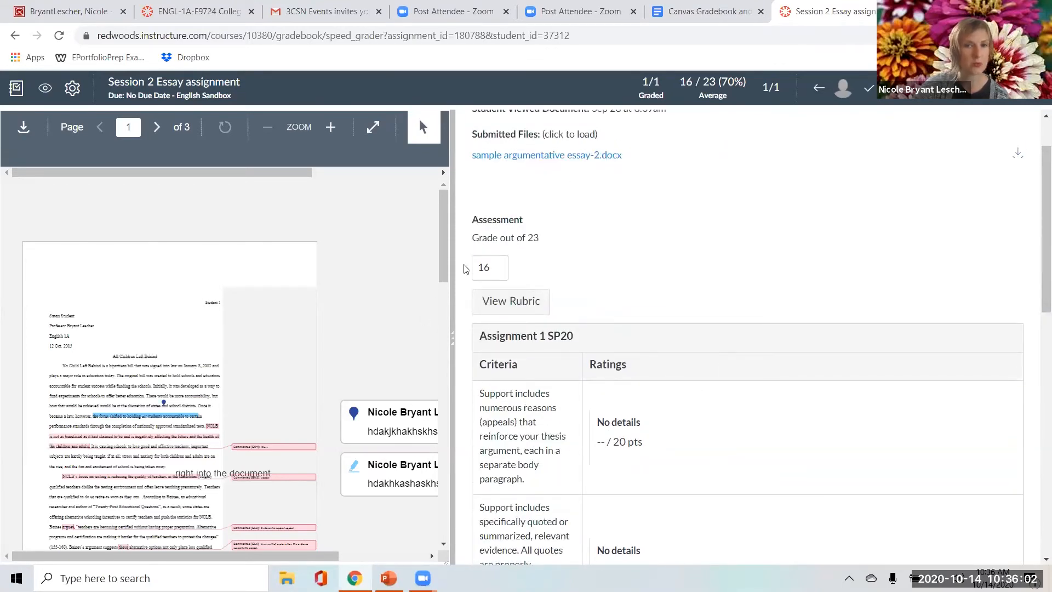
pyautogui.scroll(-5, 681, 380)
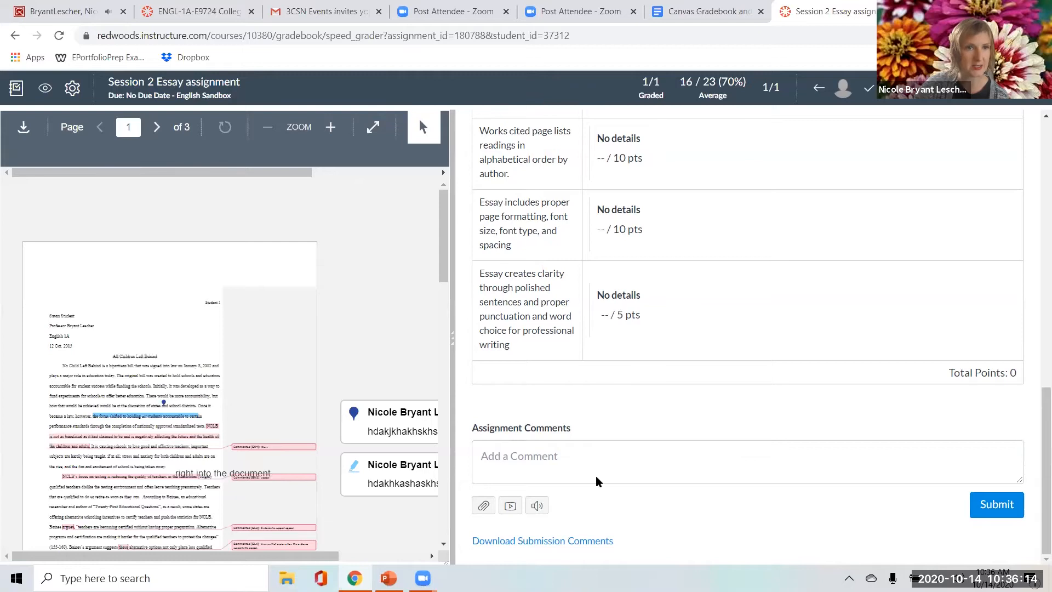
# Close the Redwoods Webmail tab and return to the Session 2 Essay assignment in SpeedGrader.
pyautogui.click(108, 15)
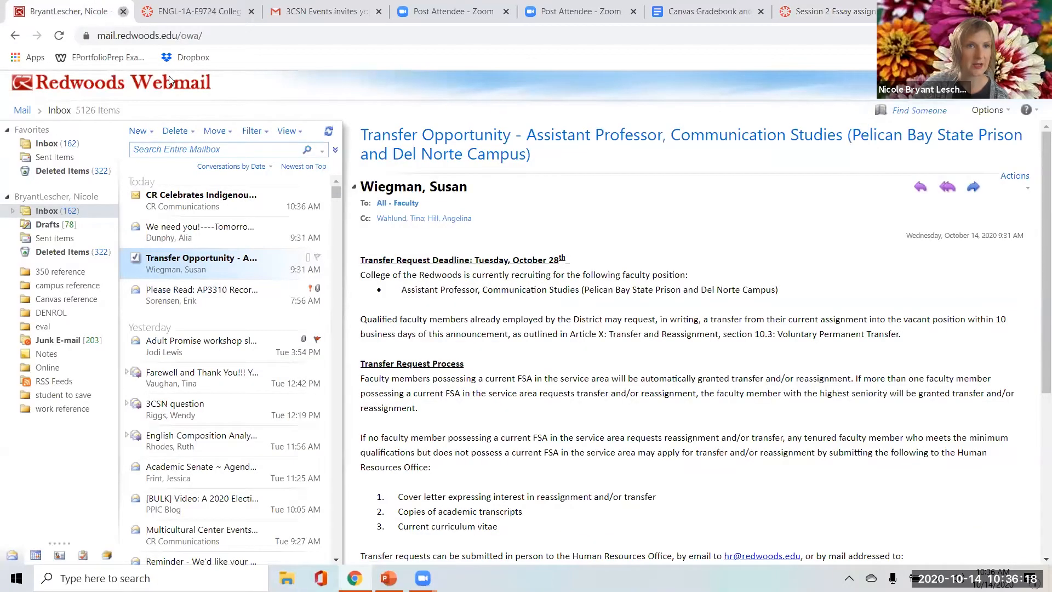
pyautogui.hotkey('ctrl', 'w')
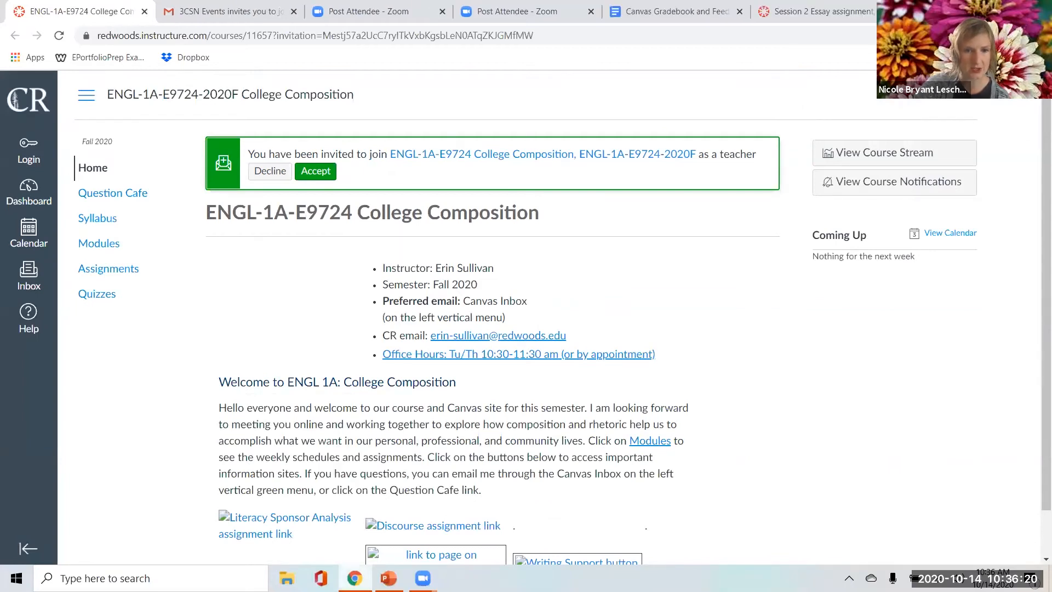
pyautogui.hotkey('alt', 'Tab')
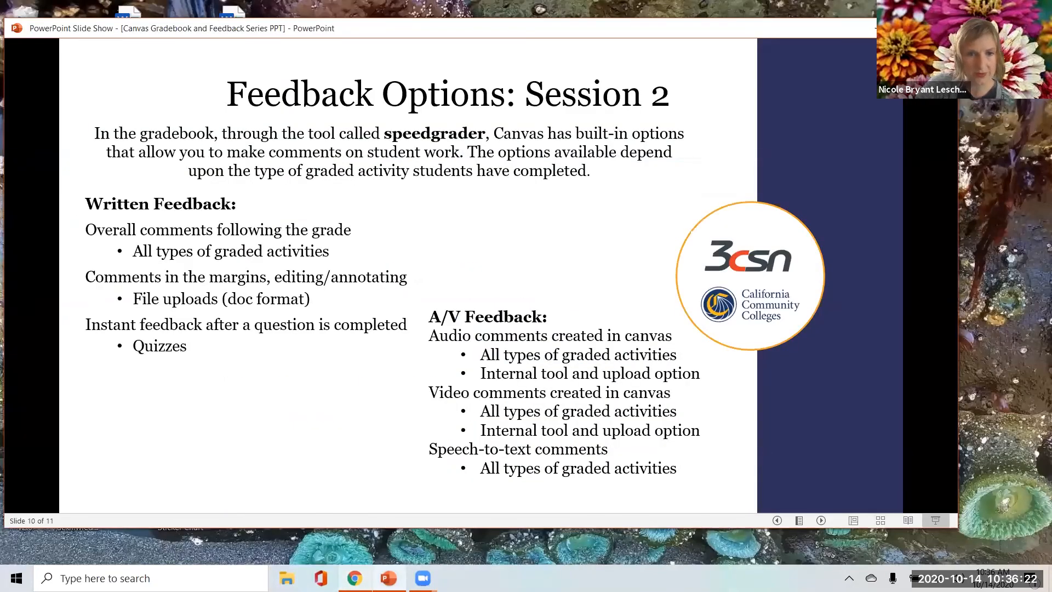
pyautogui.hotkey('alt', 'Tab')
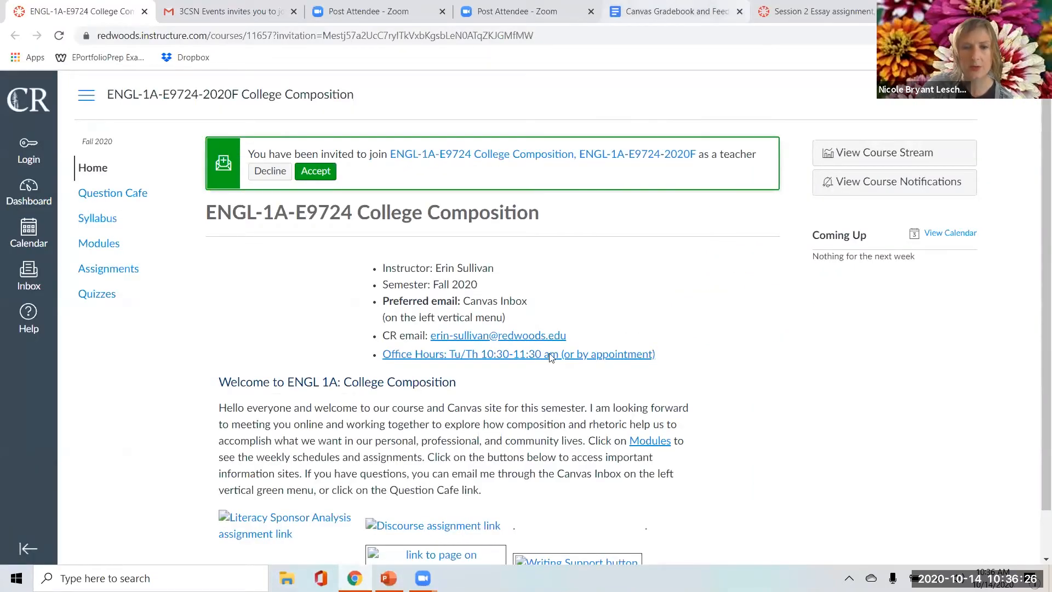
pyautogui.click(794, 8)
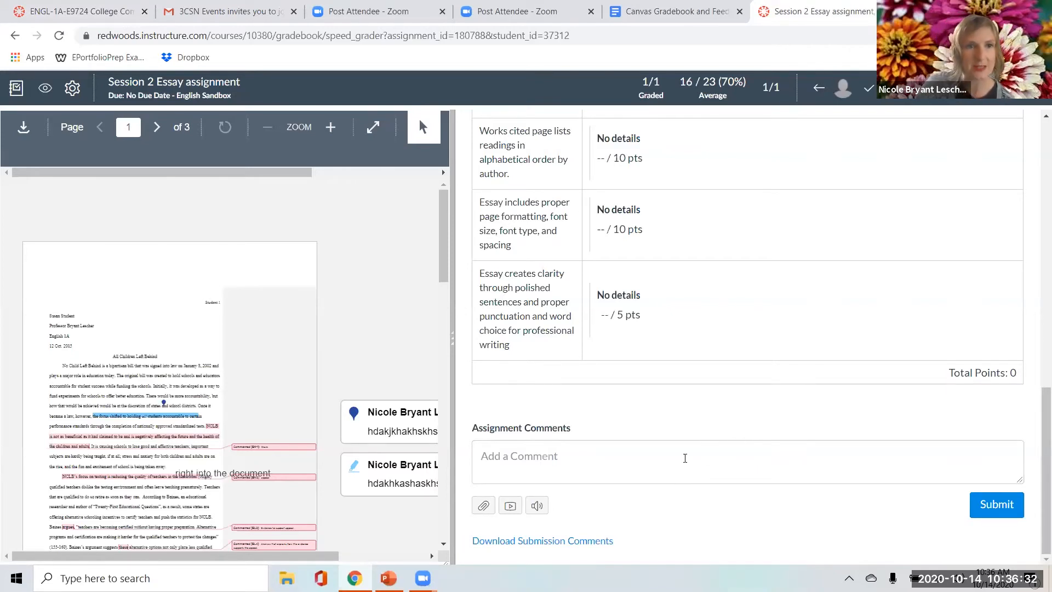
# Begin the assignment comment with "Hello" and the student's first name, followed by a comma and a new line.
pyautogui.scroll(2, 713, 436)
pyautogui.scroll(-1, 679, 446)
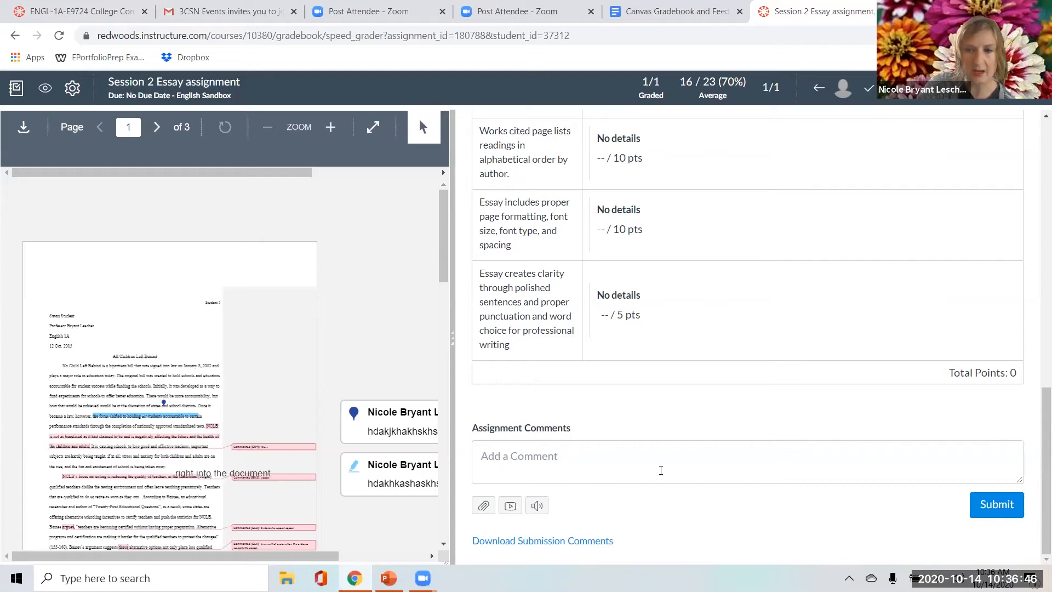
pyautogui.click(491, 467)
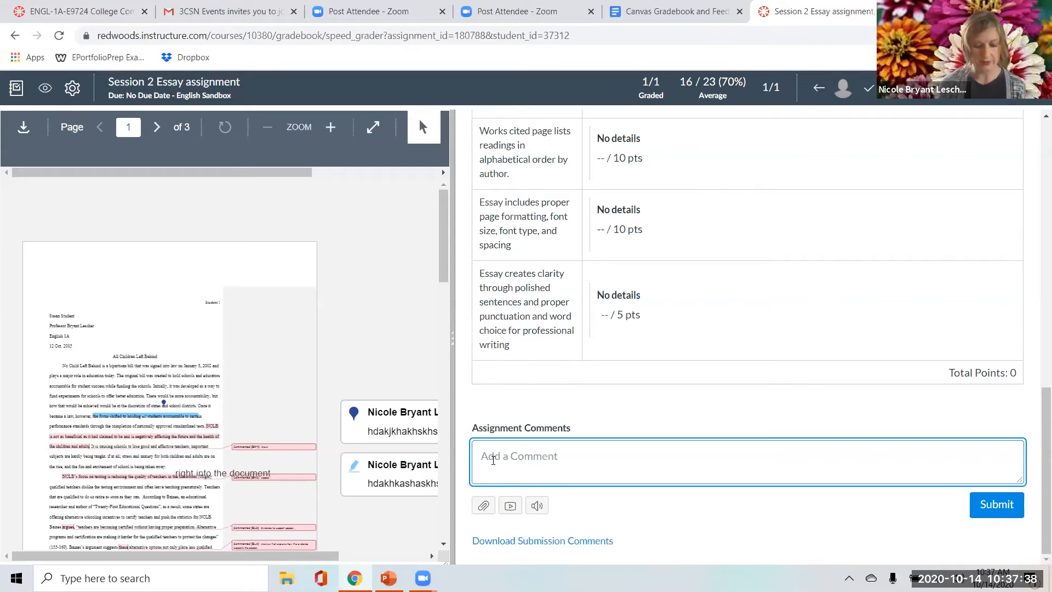
pyautogui.write('H')
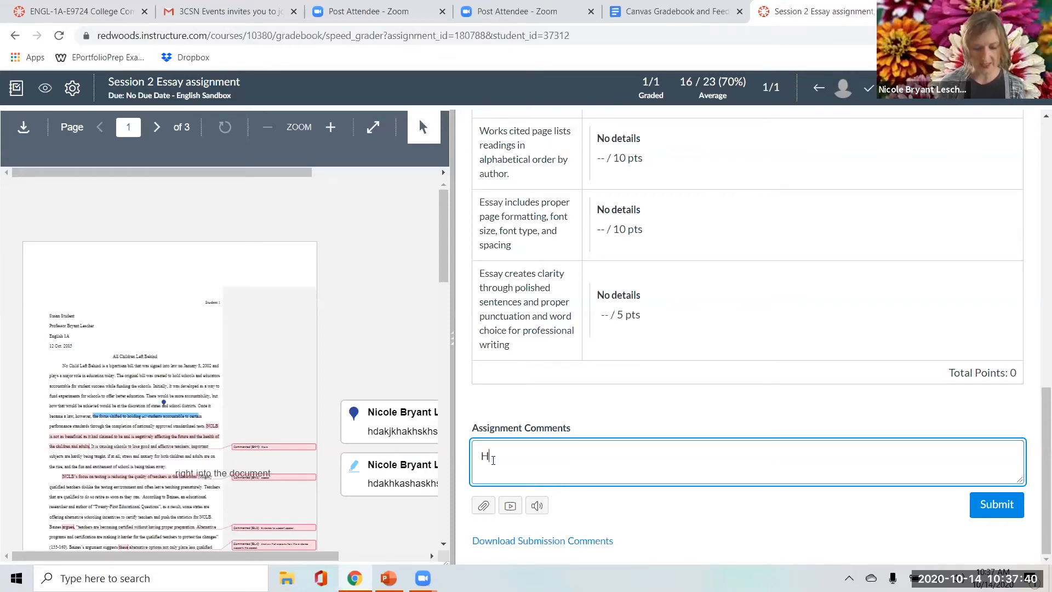
pyautogui.write('ello Bob,')
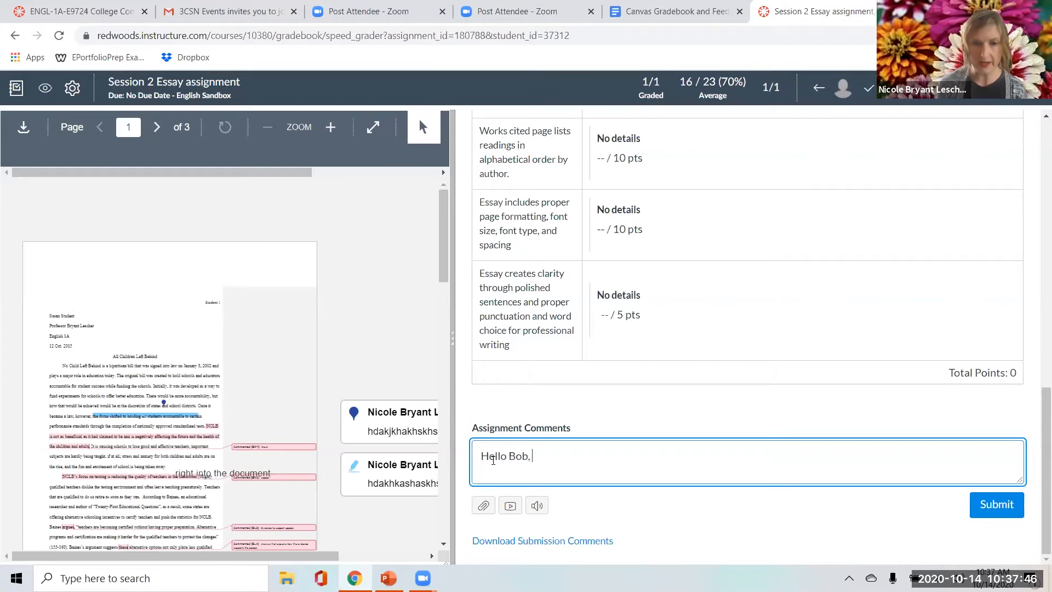
pyautogui.press('Return')
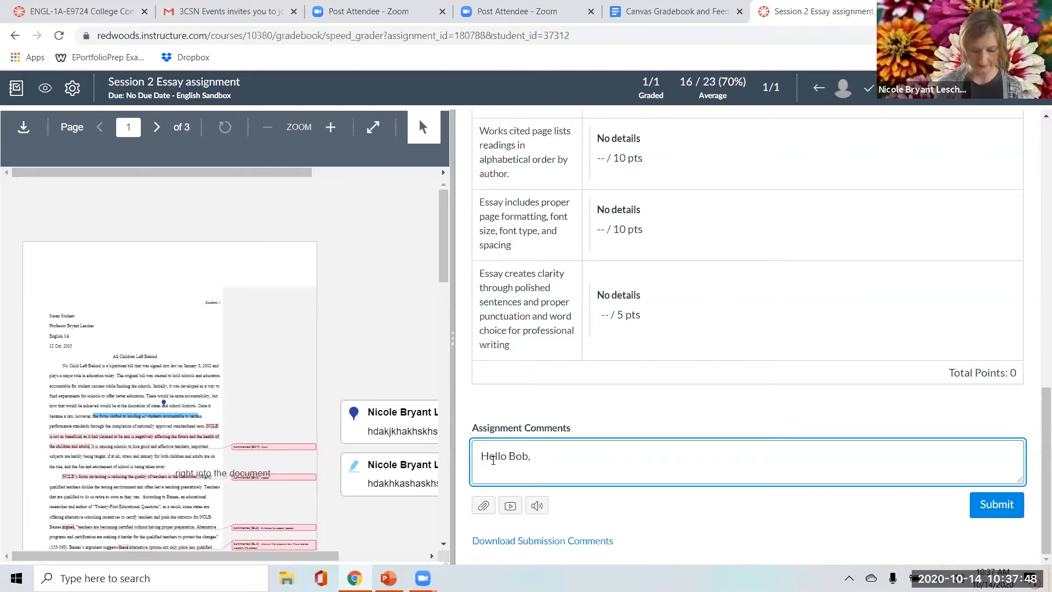
# Write in the comment "I noticed that your essay had a strong and passionate focus on ecology through".
pyautogui.write('I notic')
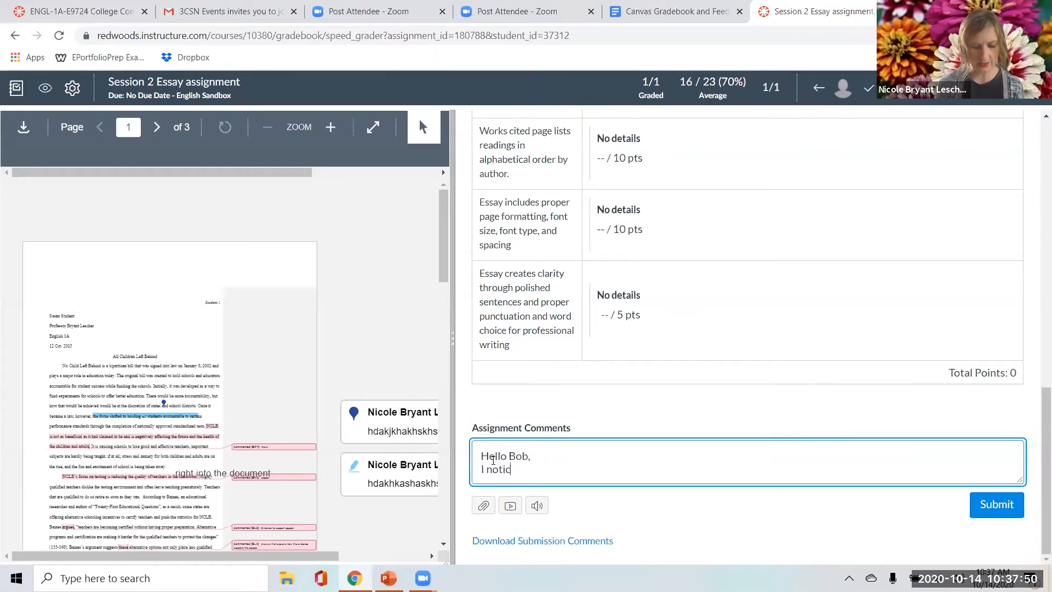
pyautogui.write('ed that ')
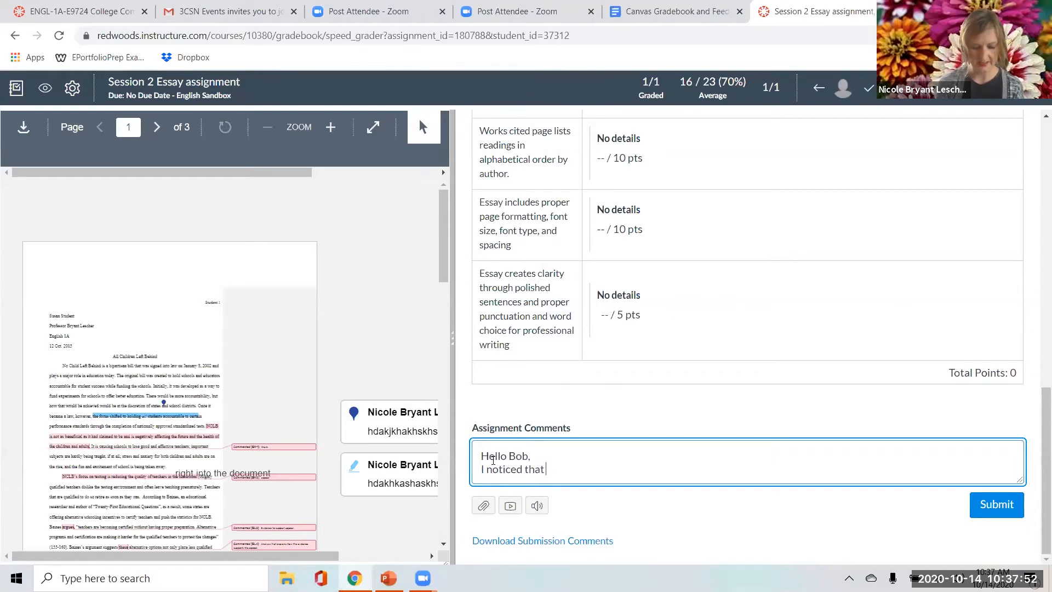
pyautogui.write('your essay ha')
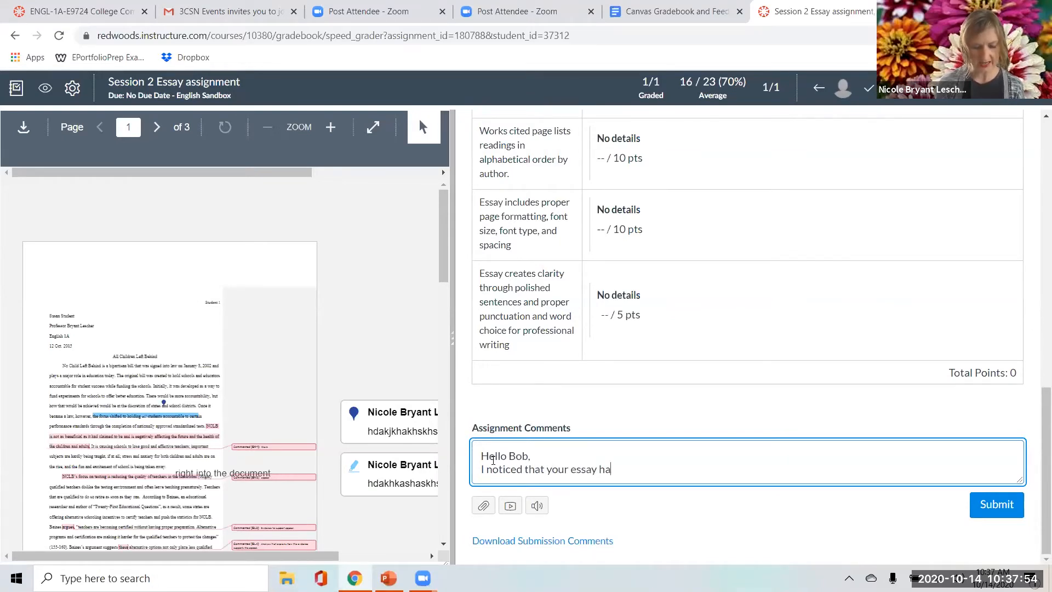
pyautogui.write('d a strong and passionate ')
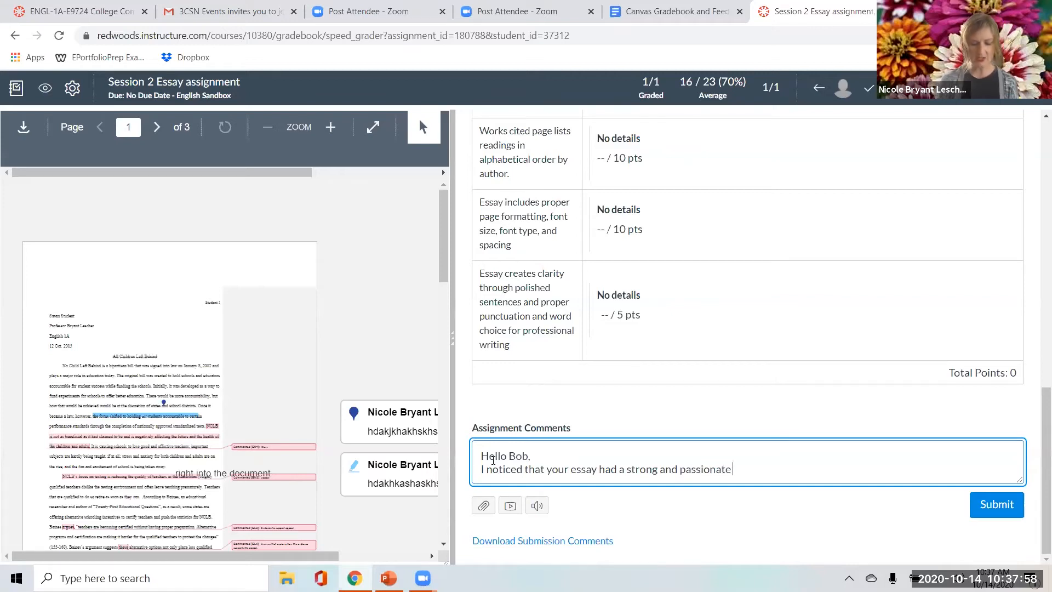
pyautogui.write('focus o')
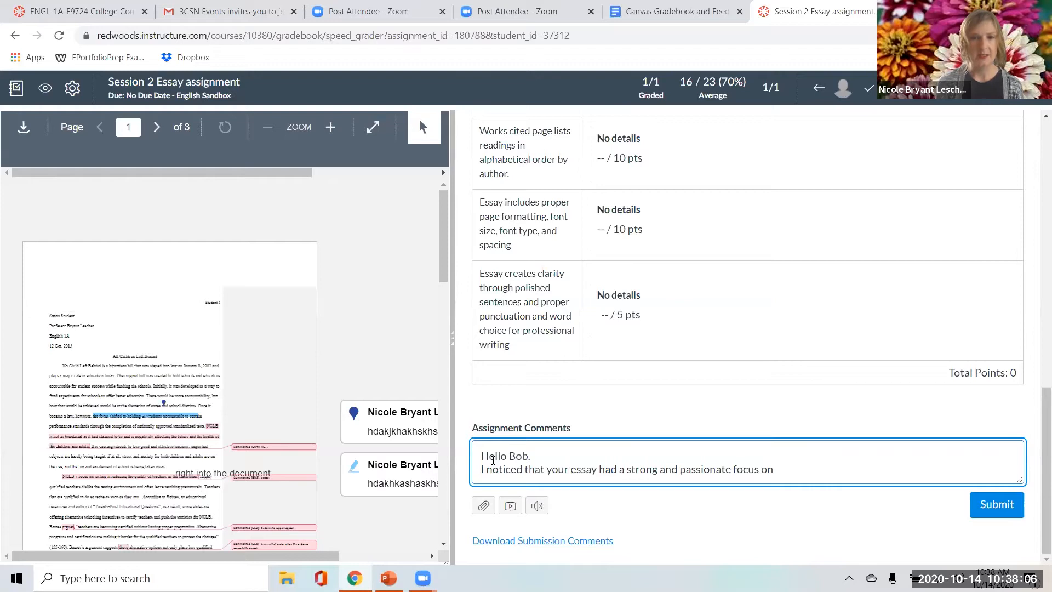
pyautogui.write('n')
pyautogui.write(' e')
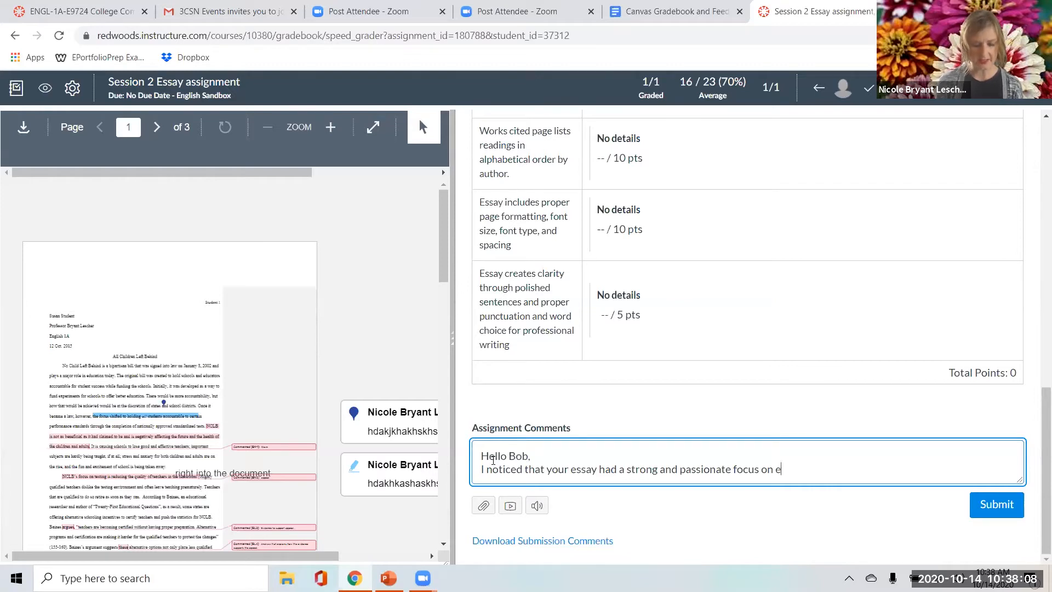
pyautogui.write('cology')
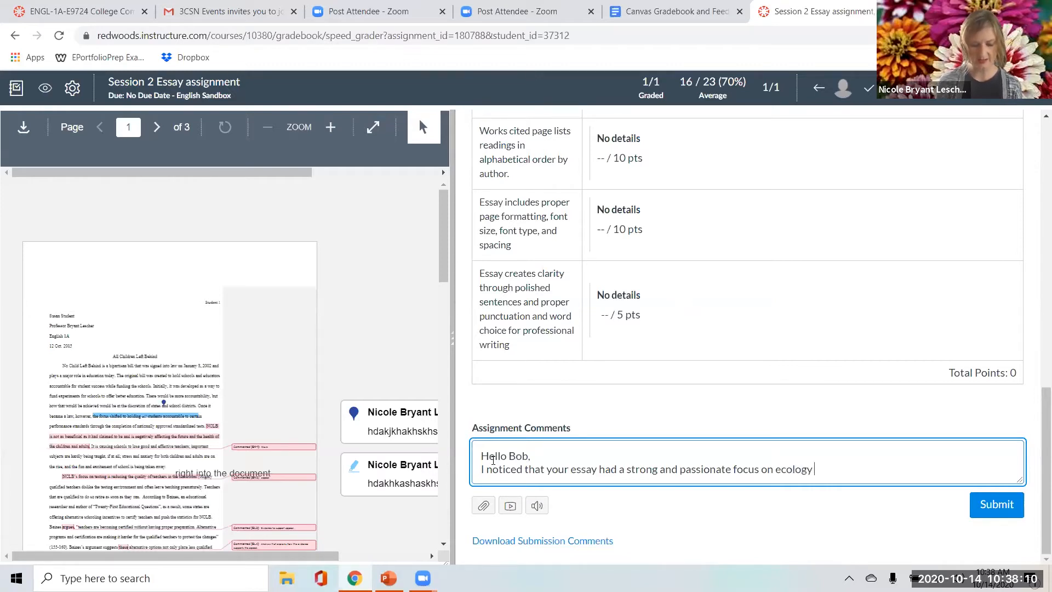
pyautogui.write(' through')
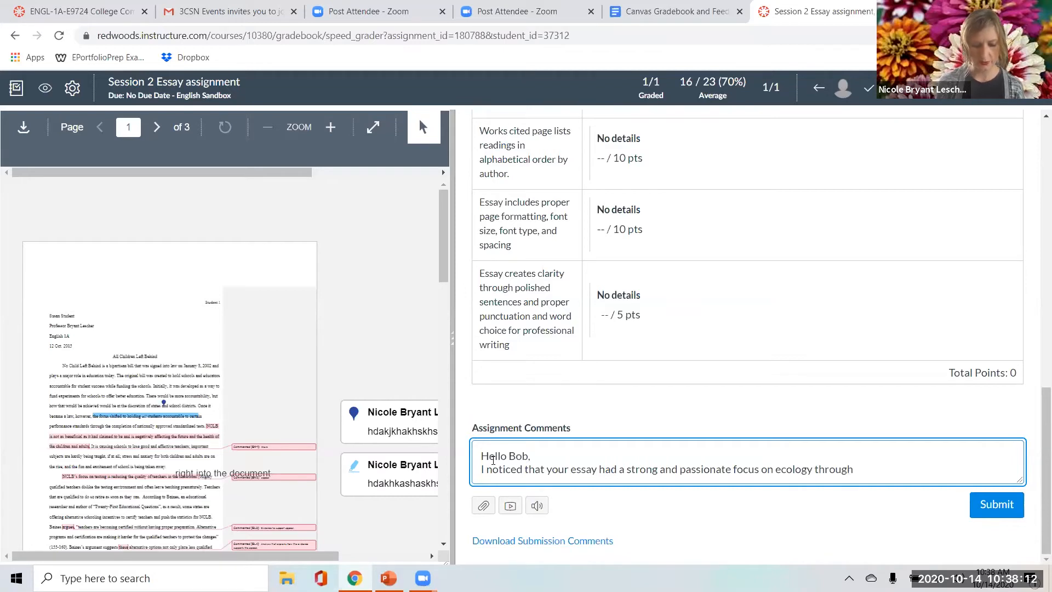
pyautogui.write(' modern zoos and their edicational')
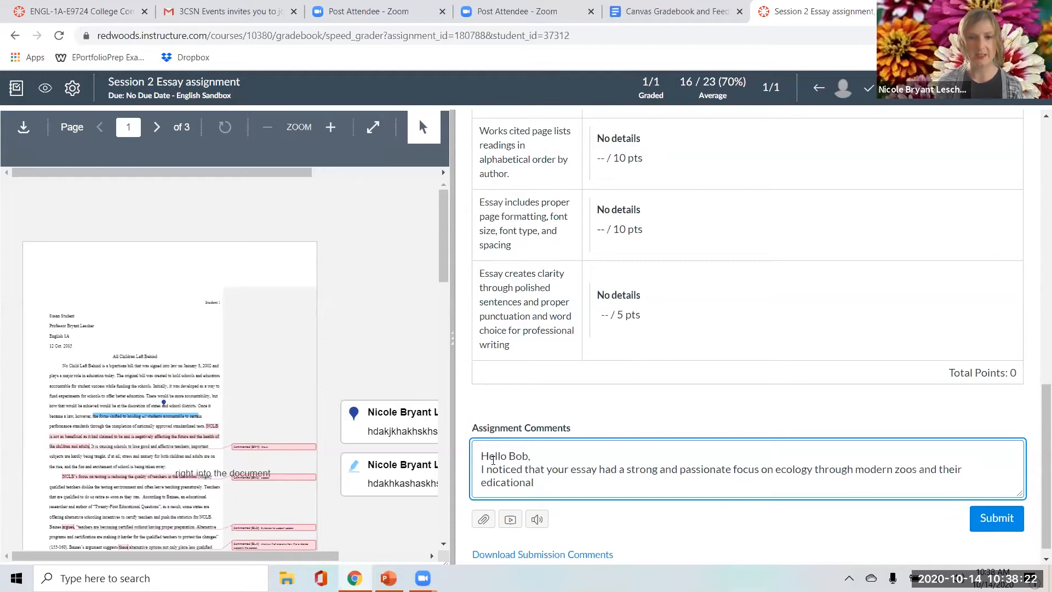
# Complete the comment's first sentence with "modern zoos and their educational programming".
pyautogui.press('BackSpace')
pyautogui.press('BackSpace')
pyautogui.press('BackSpace')
pyautogui.press('BackSpace')
pyautogui.press('BackSpace')
pyautogui.press('BackSpace')
pyautogui.press('BackSpace')
pyautogui.press('BackSpace')
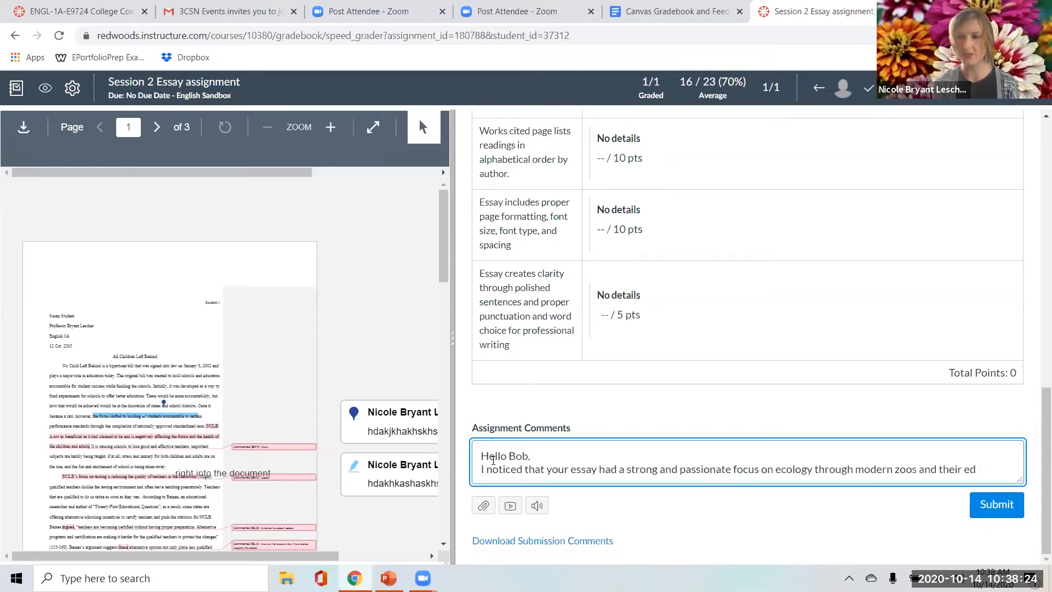
pyautogui.write('ucational ')
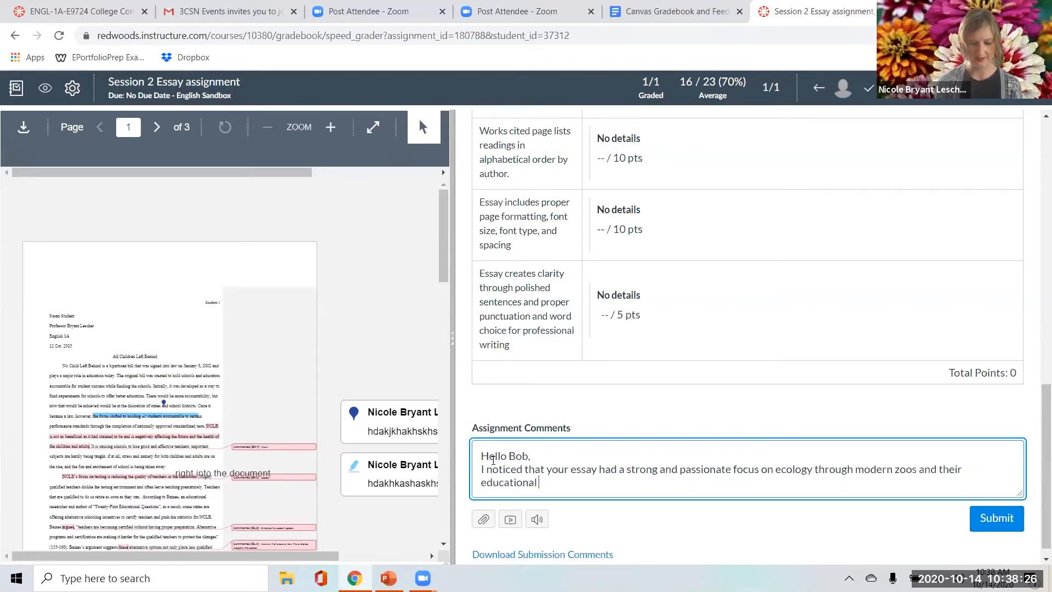
pyautogui.write('programming')
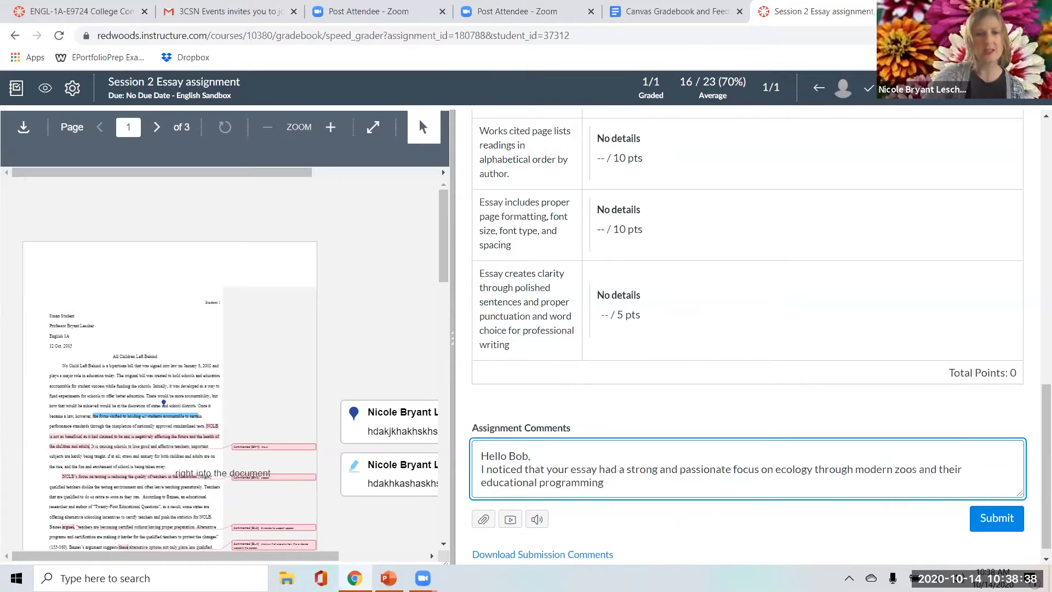
# Add to the comment "You incuided focused and relevant sources and you met the assignment requirements in terms of paper length".
pyautogui.write('You ')
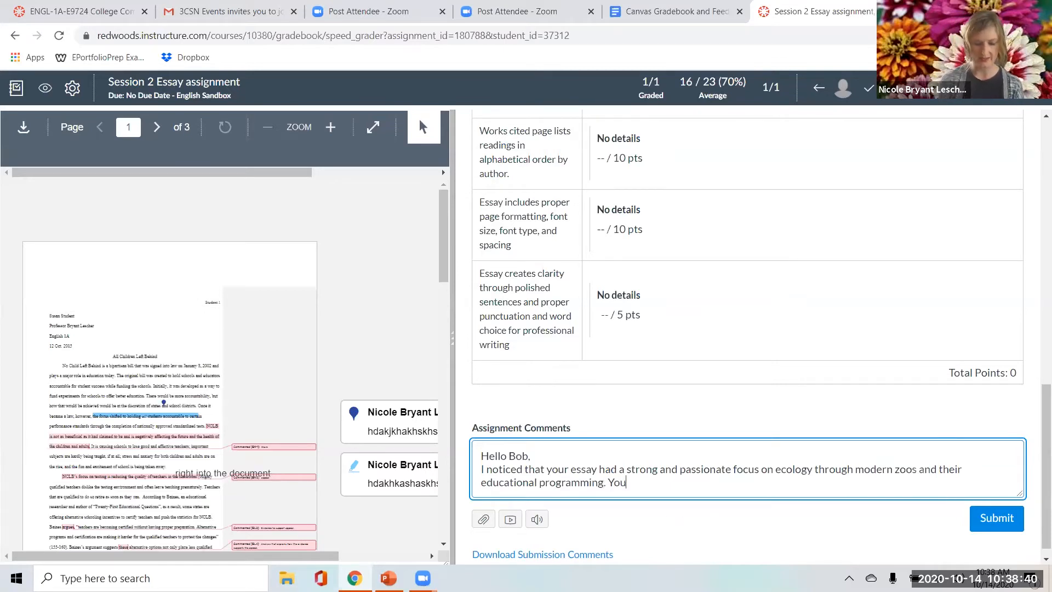
pyautogui.write('inc')
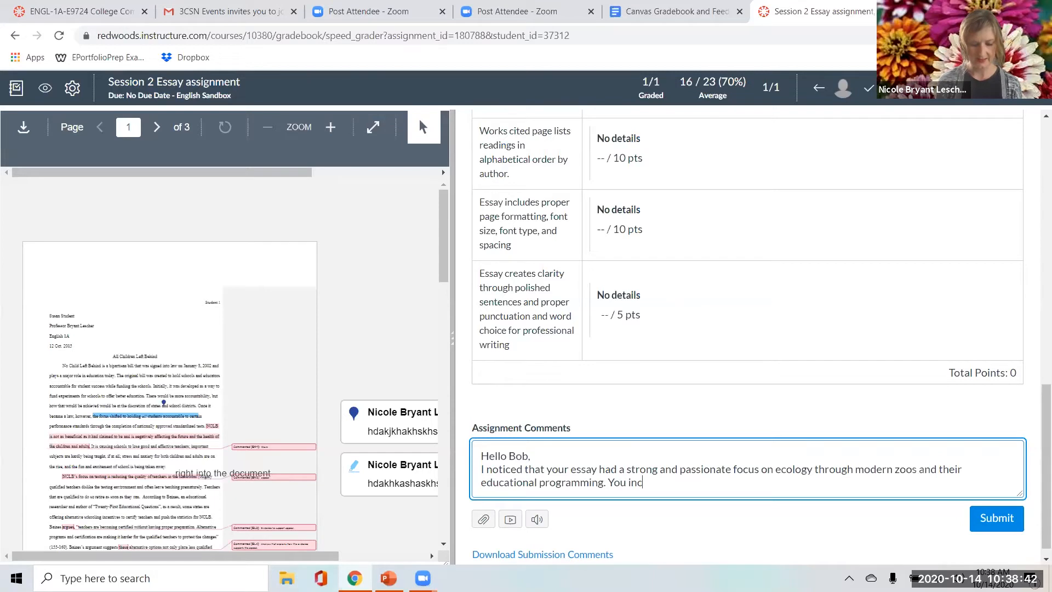
pyautogui.write('uided foc')
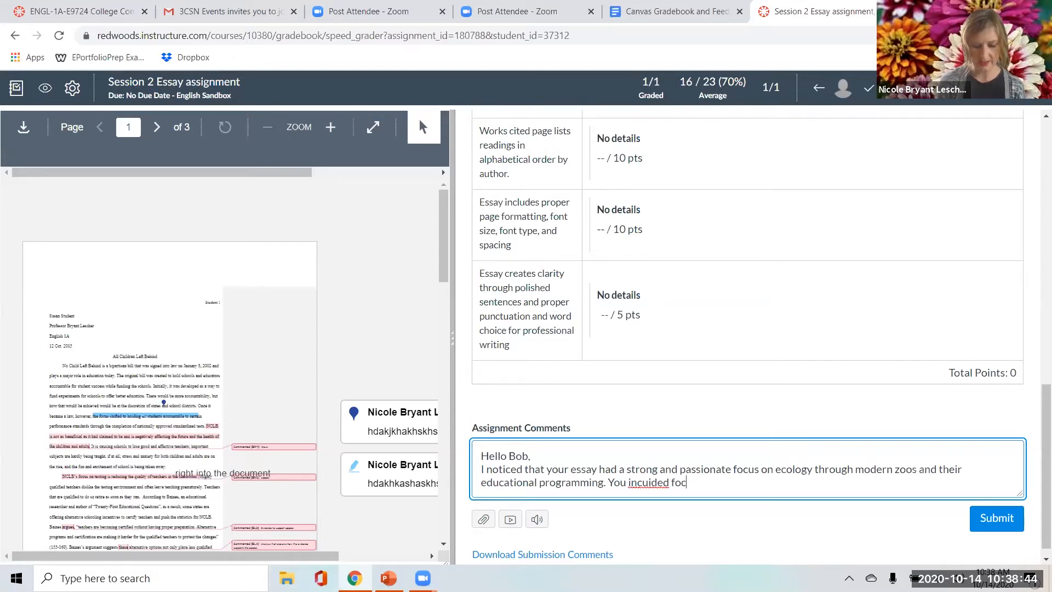
pyautogui.write('used and rele')
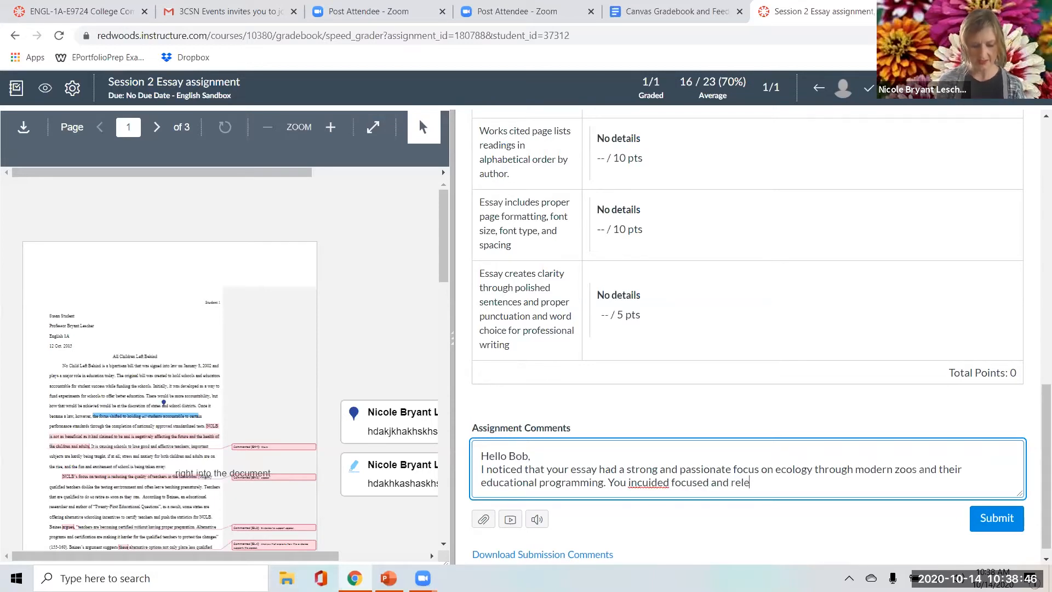
pyautogui.write('vant sources an')
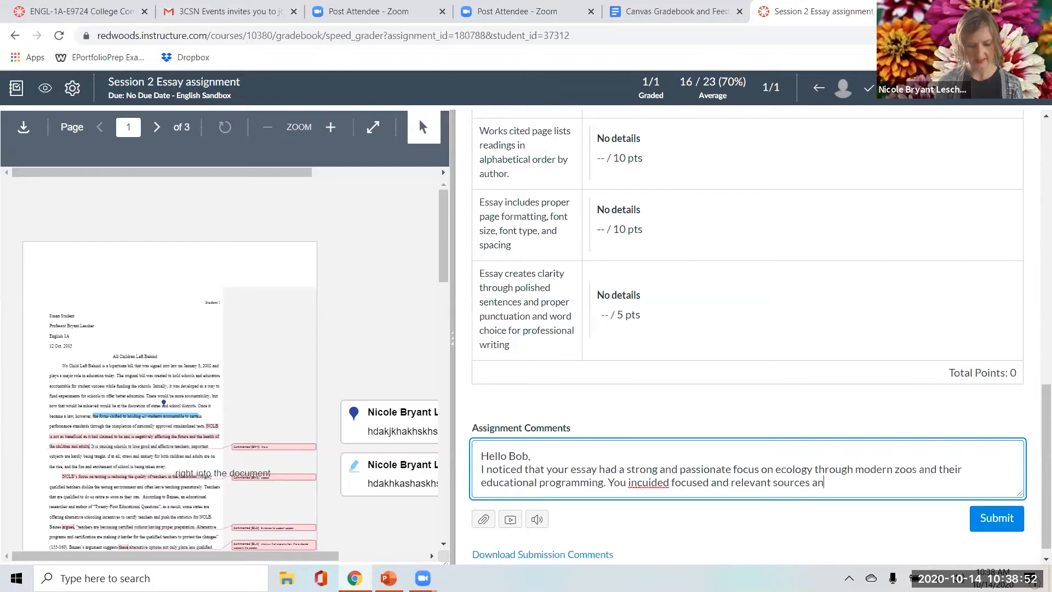
pyautogui.write('d you met the ass')
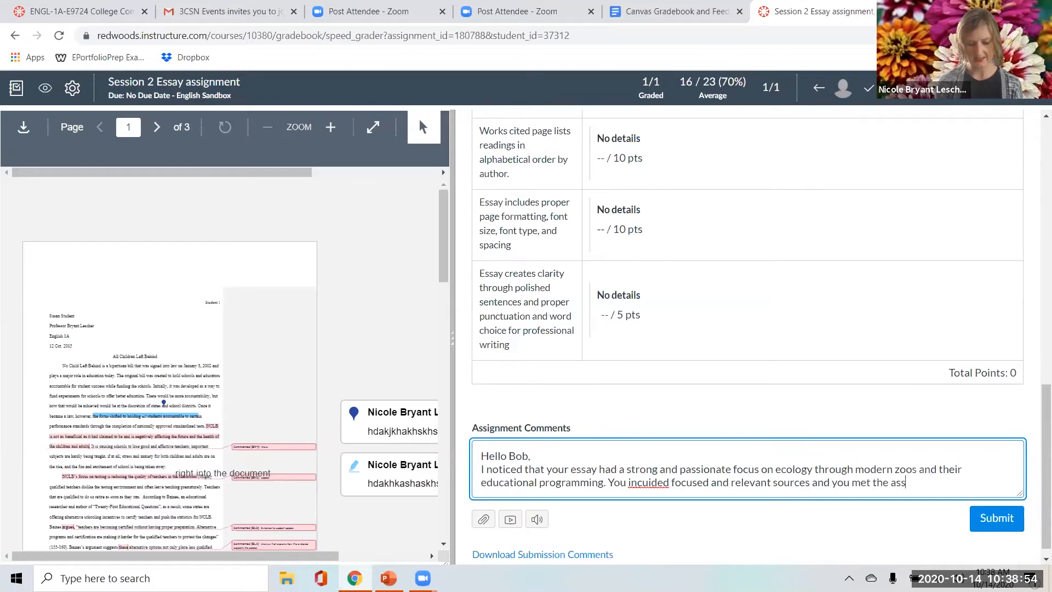
pyautogui.write('ignment requir')
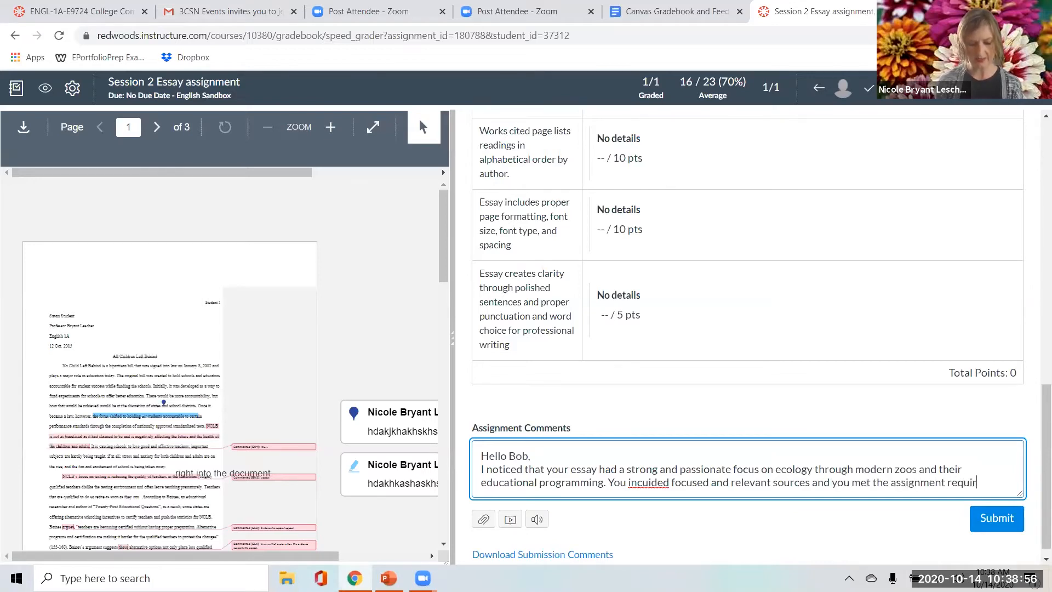
pyautogui.write('ements in terms of')
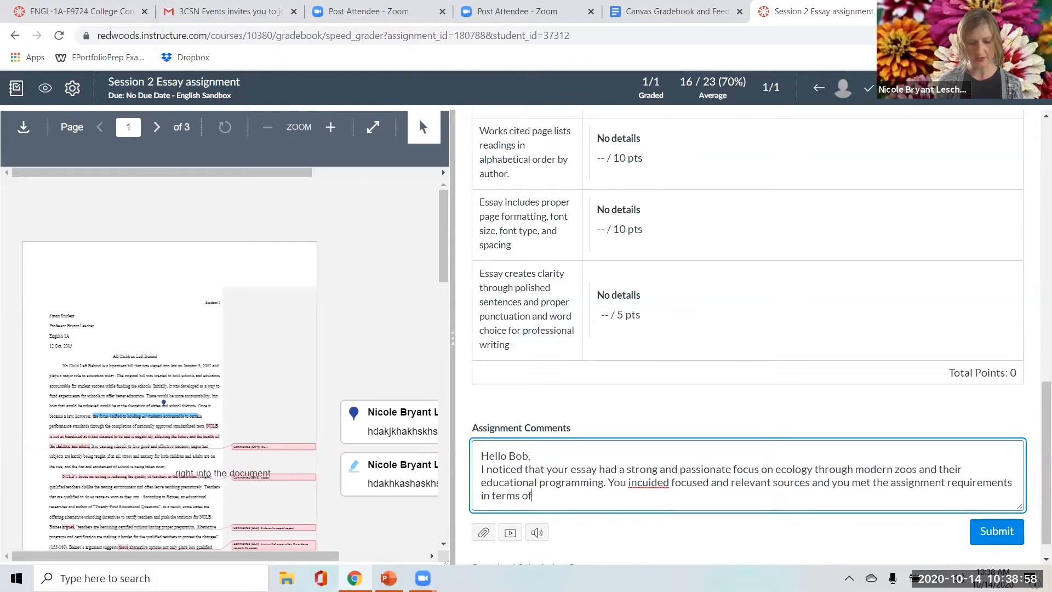
pyautogui.write(' paper length')
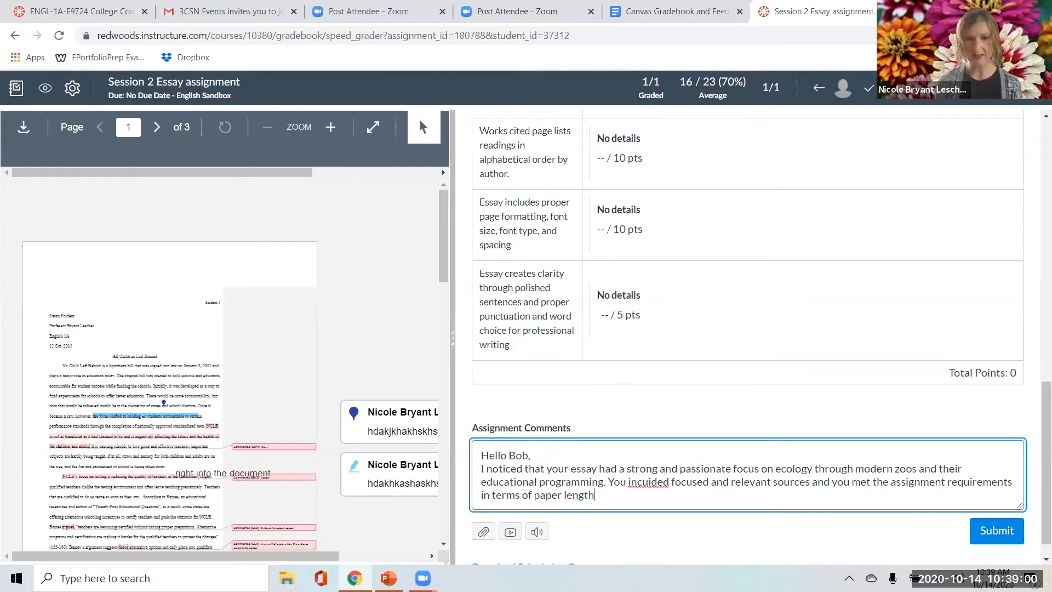
pyautogui.write('. Nic')
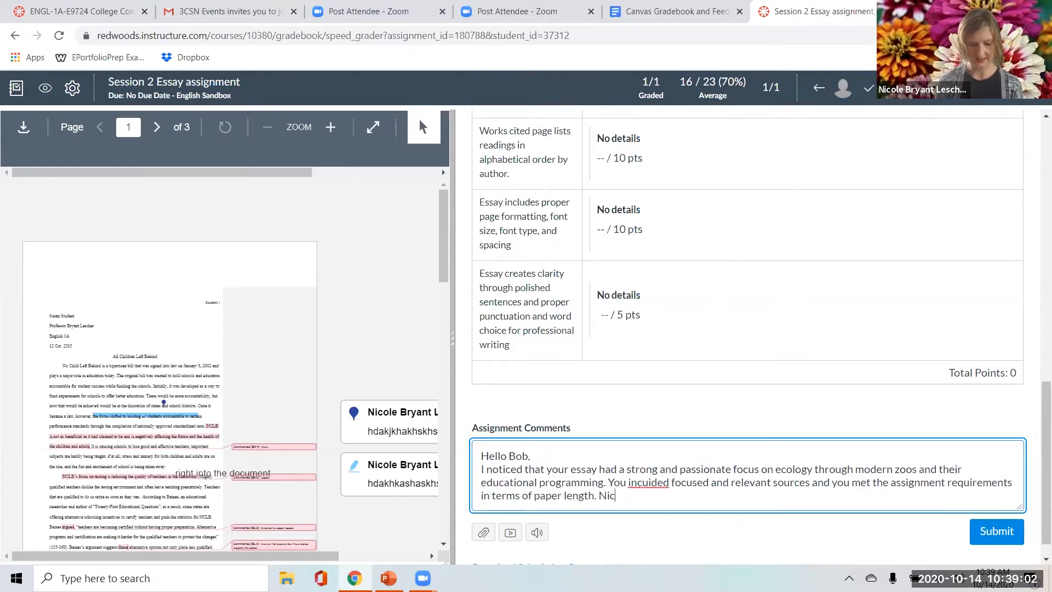
pyautogui.write('ely done.')
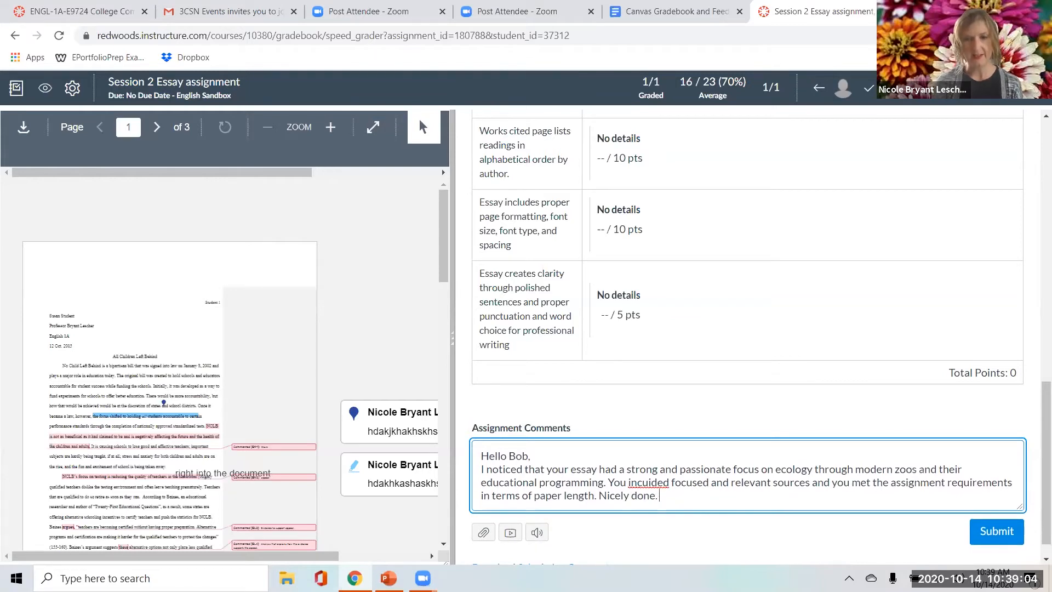
# Add "Nicely done." to the comment and correct the misspelled "incuided" to "included".
pyautogui.rightClick(651, 482)
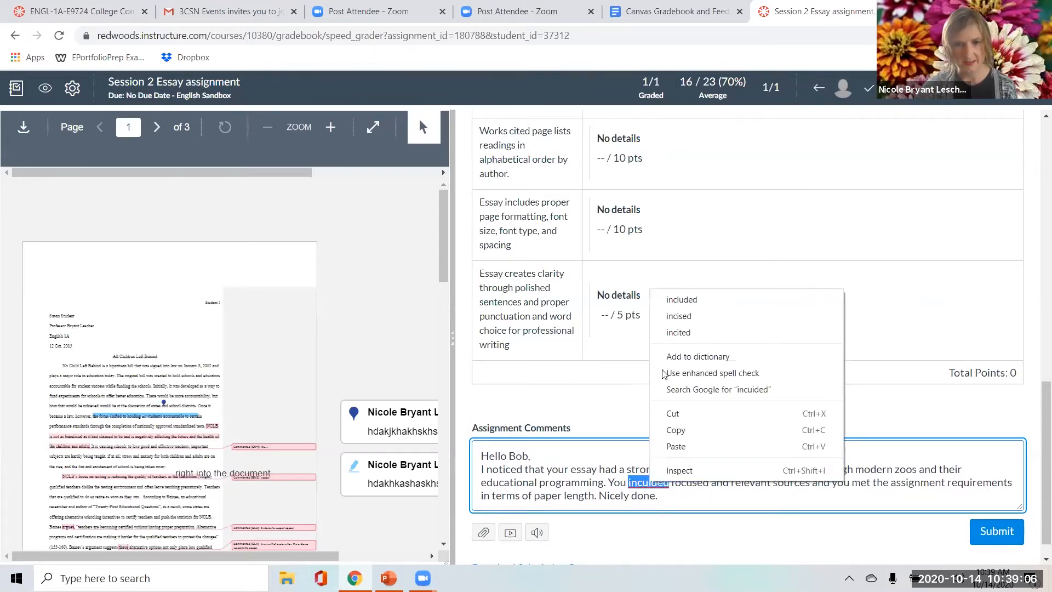
pyautogui.click(705, 310)
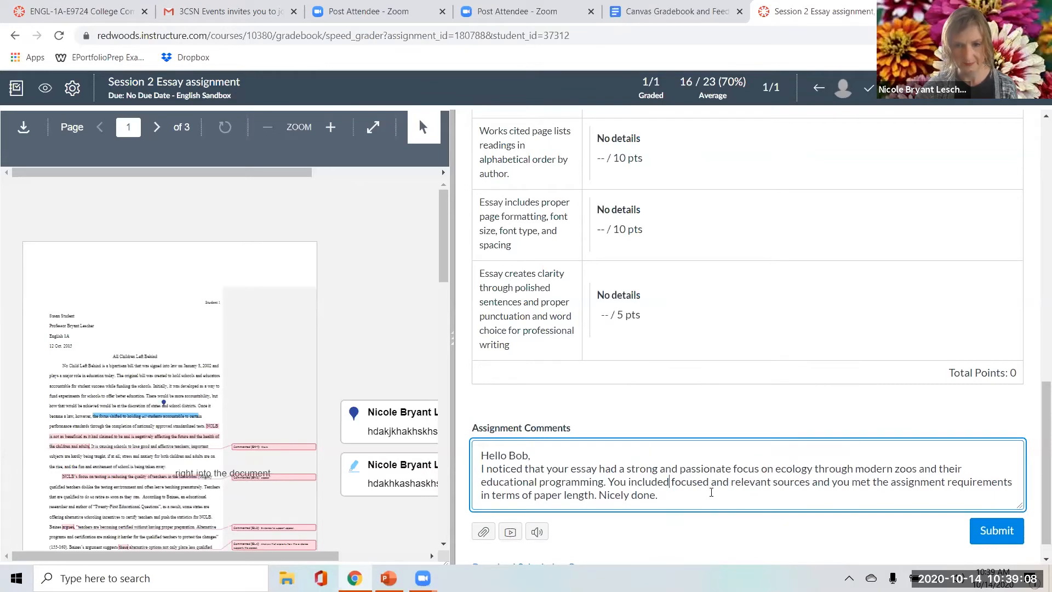
# Add to the comment "I also noticed that you had some sentences focused on why this issue matters, but there's room to expand, this.".
pyautogui.write('I also')
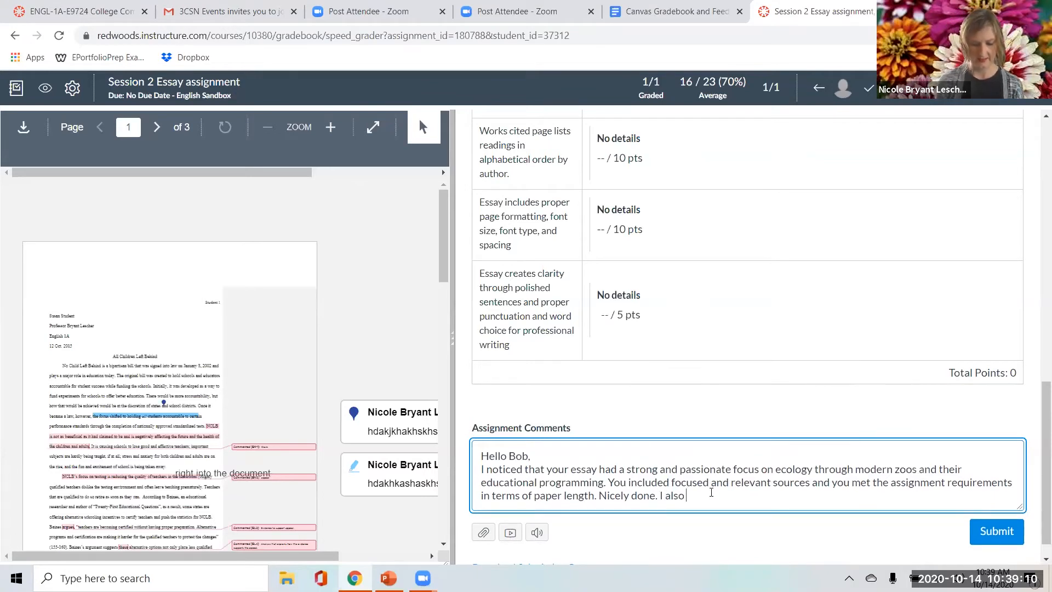
pyautogui.write(' noticed that you')
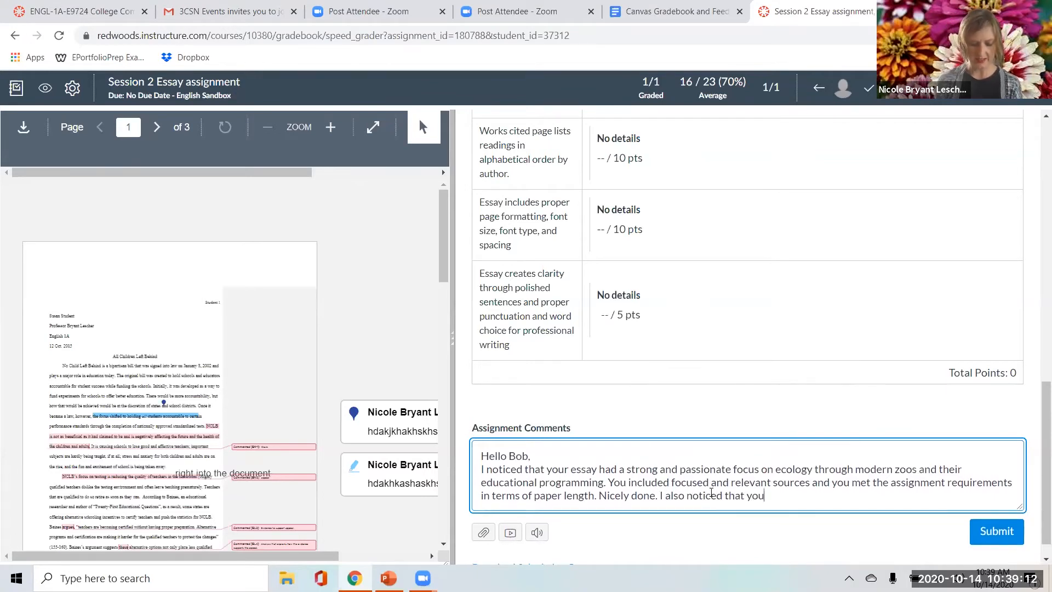
pyautogui.write(' had some ')
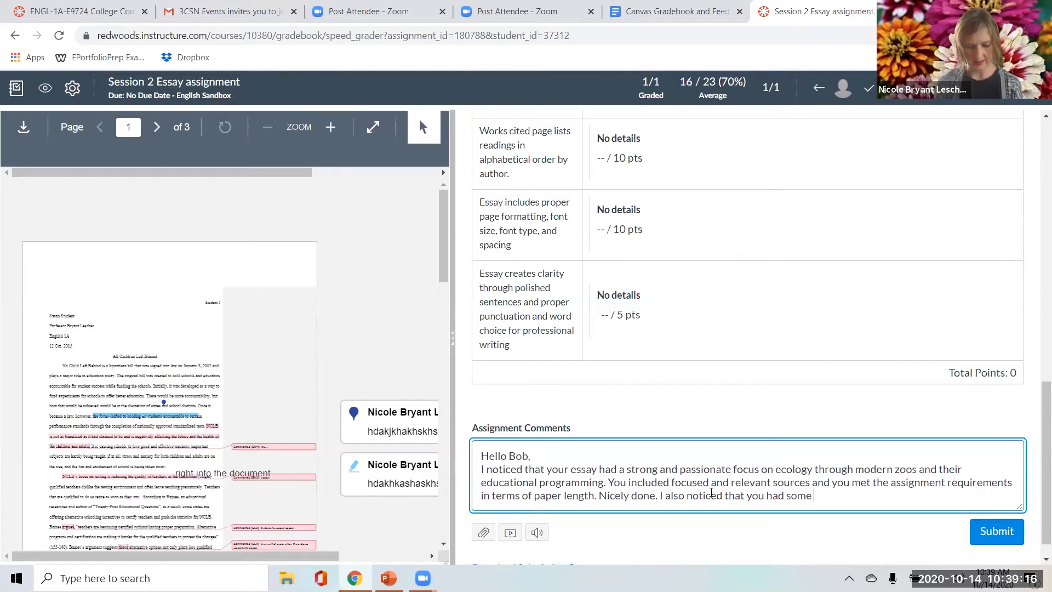
pyautogui.write('sentences')
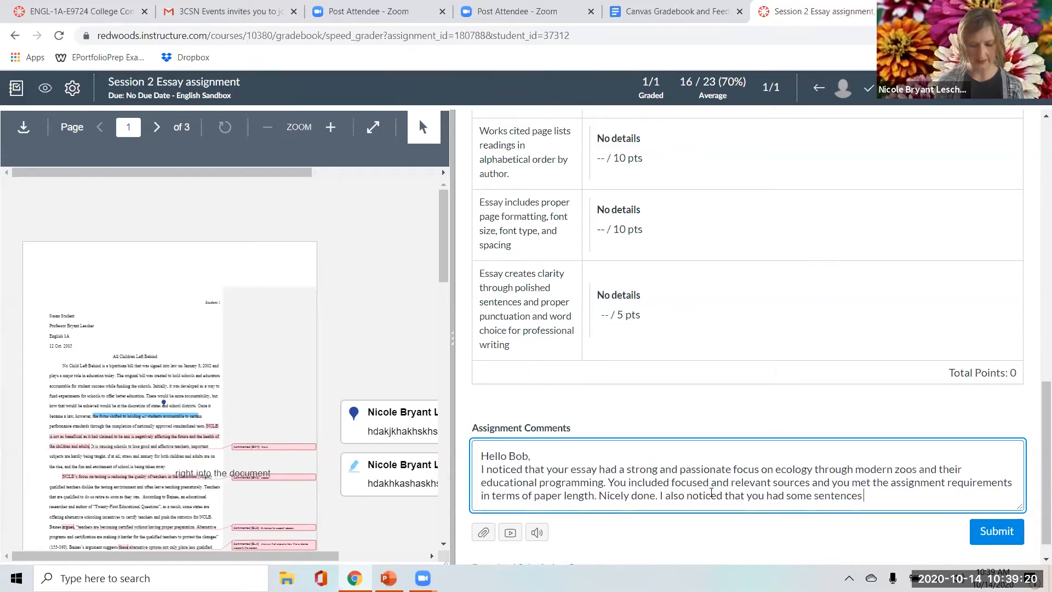
pyautogui.write(' focused on')
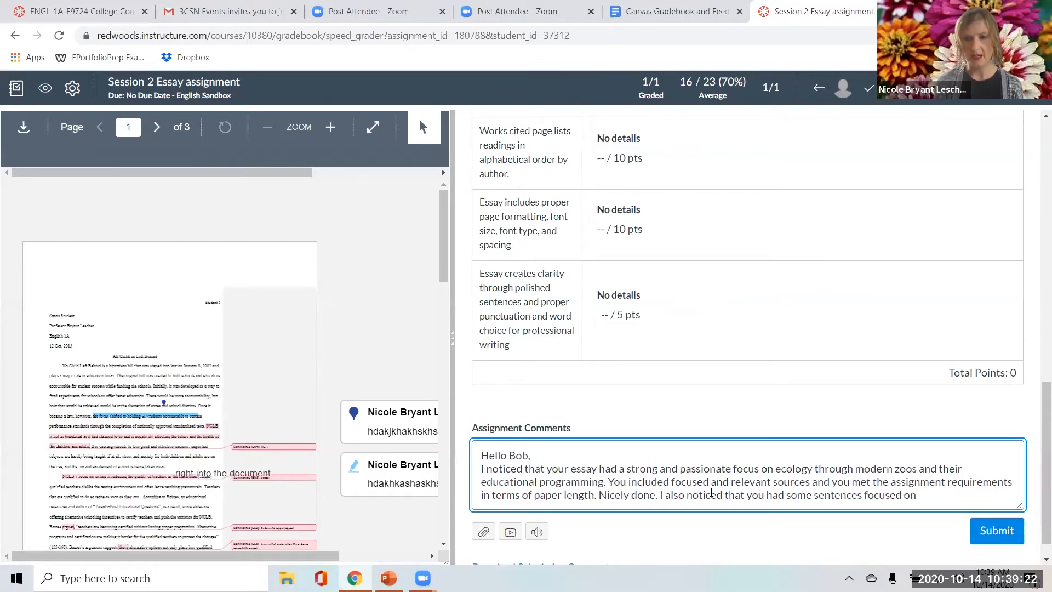
pyautogui.write(' why this issue matters, but')
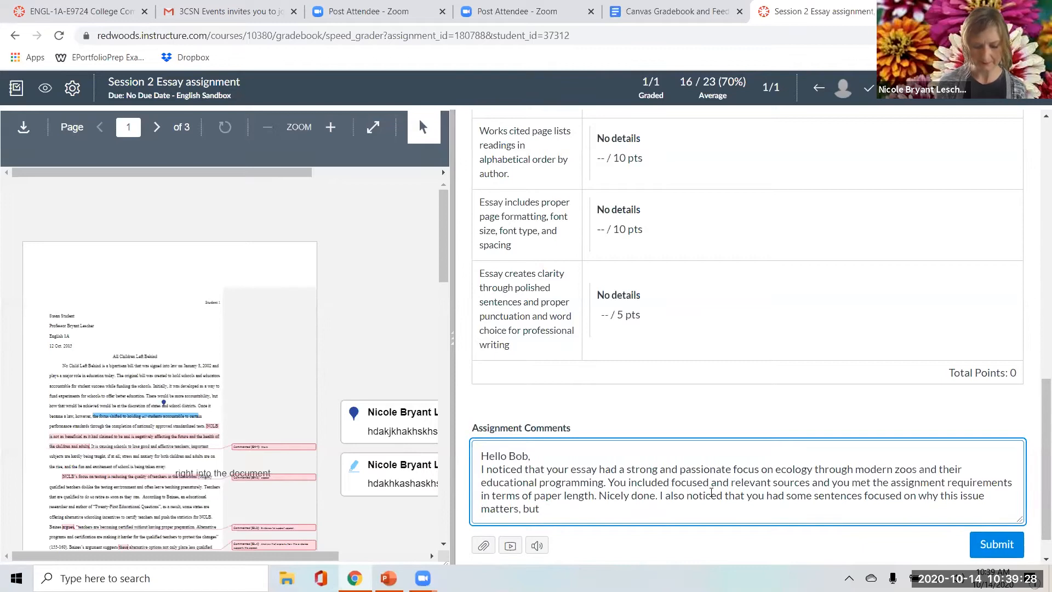
pyautogui.write(" there's room t")
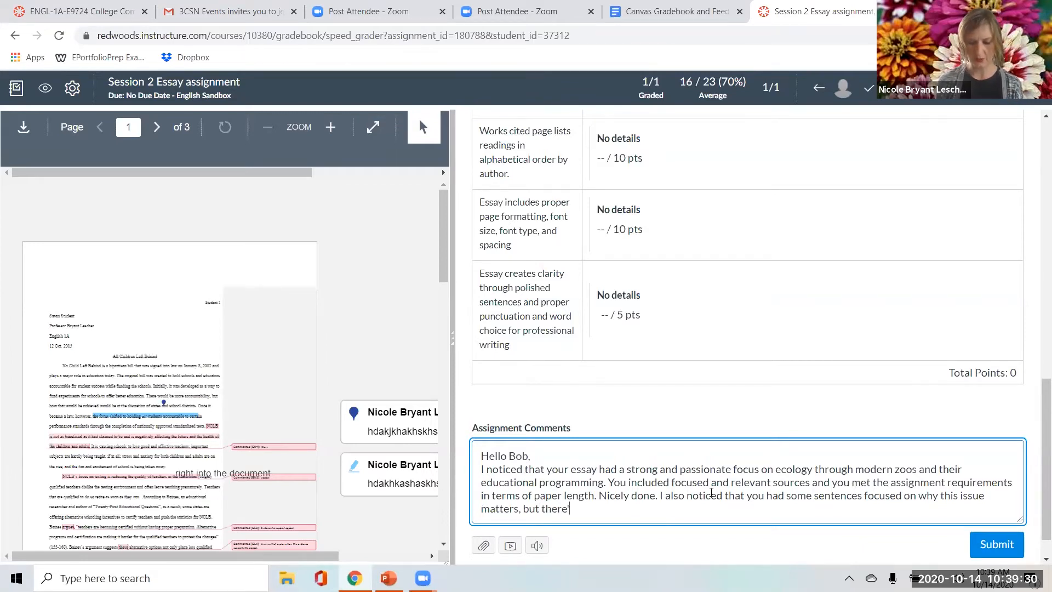
pyautogui.write('o expa')
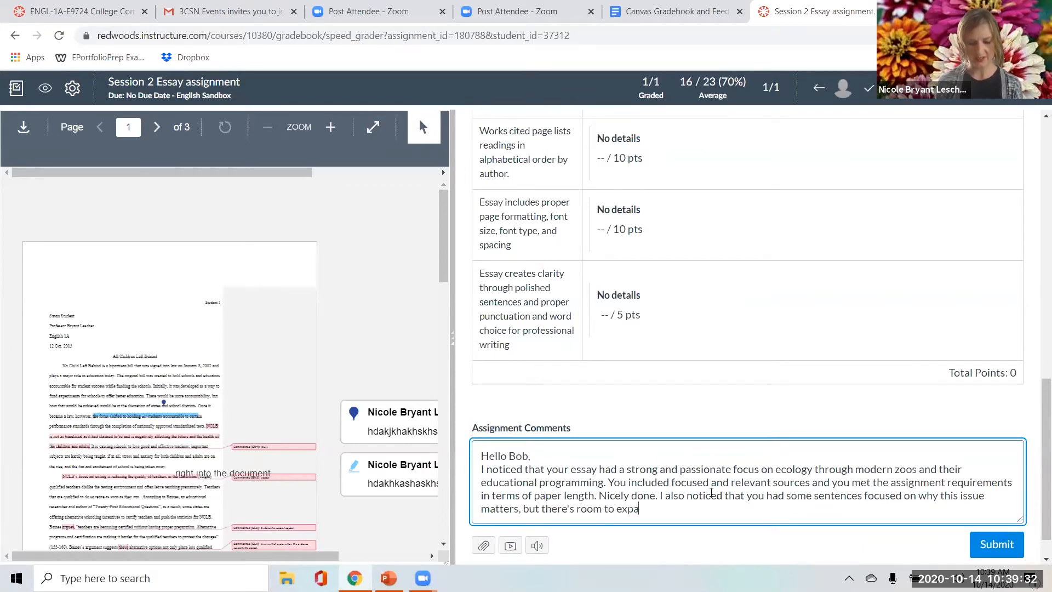
pyautogui.write('nd, this.')
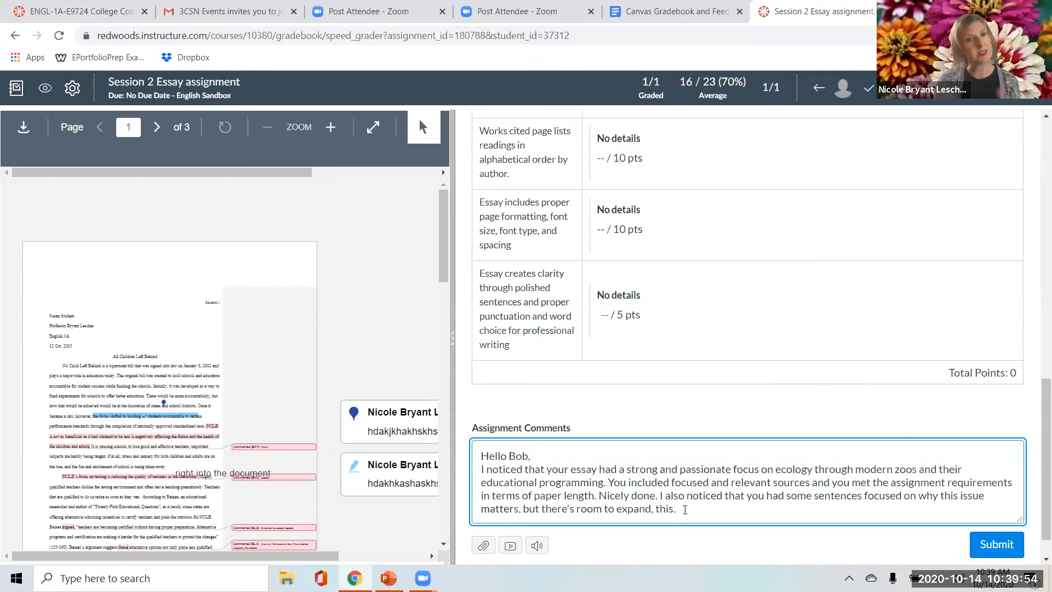
# Continue the comment with "In order to expand, I suggest you reread the last half of chapter 2".
pyautogui.write('In')
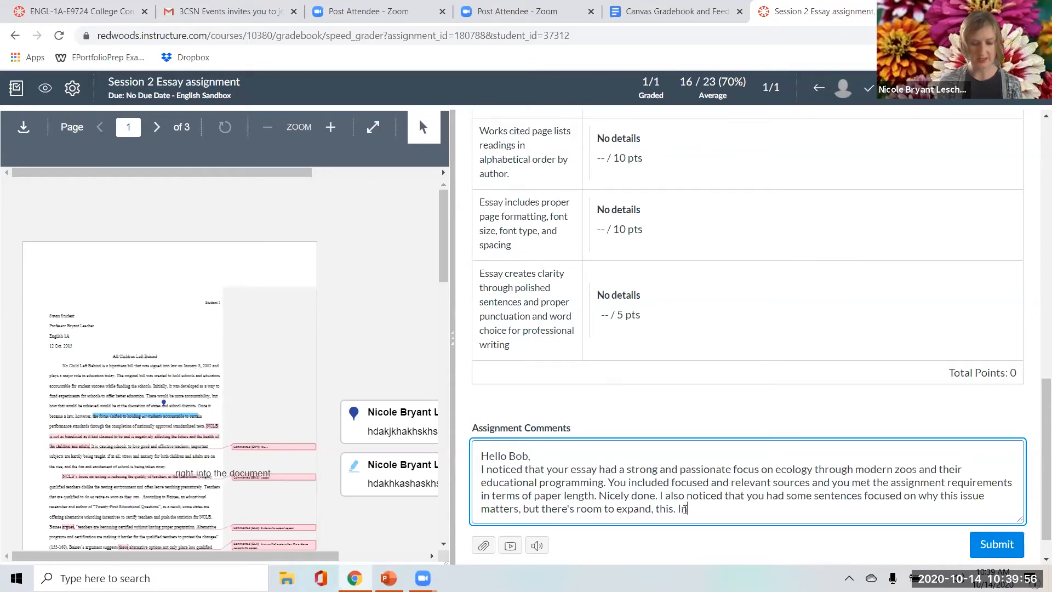
pyautogui.write(' order to expan')
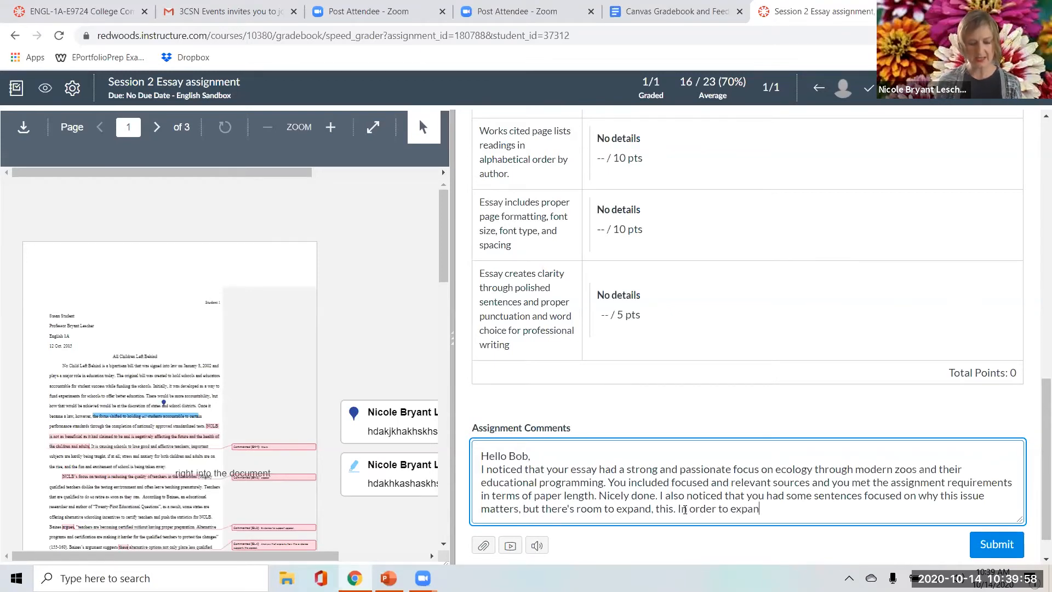
pyautogui.write('d, I suggest')
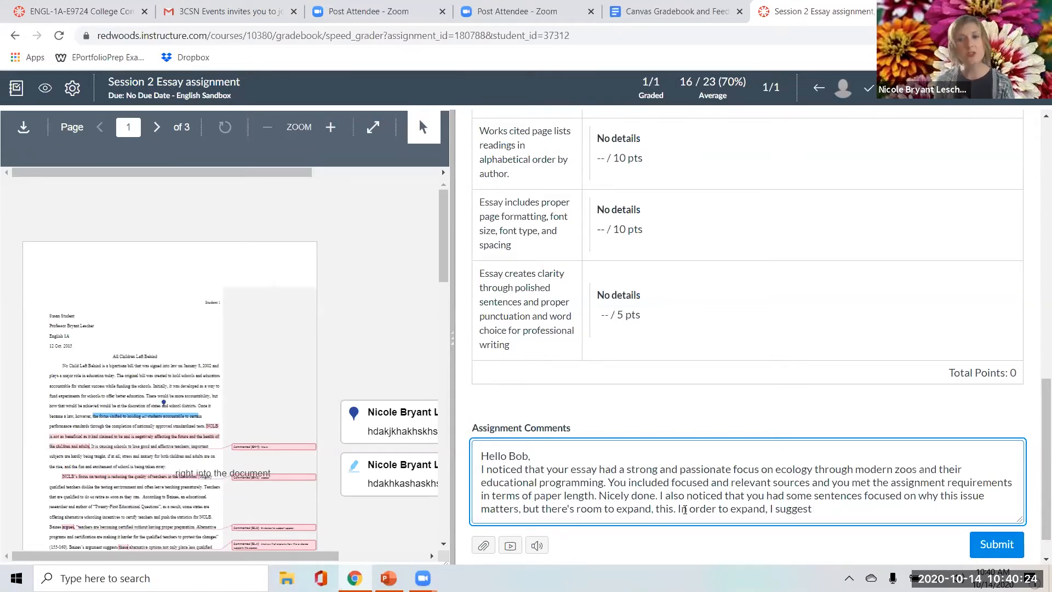
pyautogui.write('you rere')
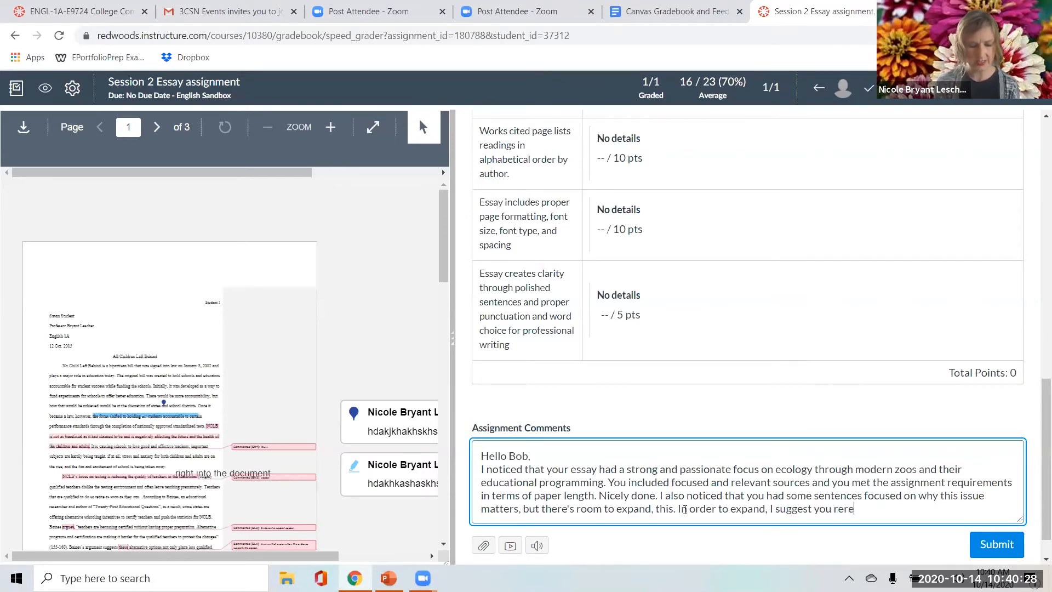
pyautogui.write('ad the last half of chapter 2 wher')
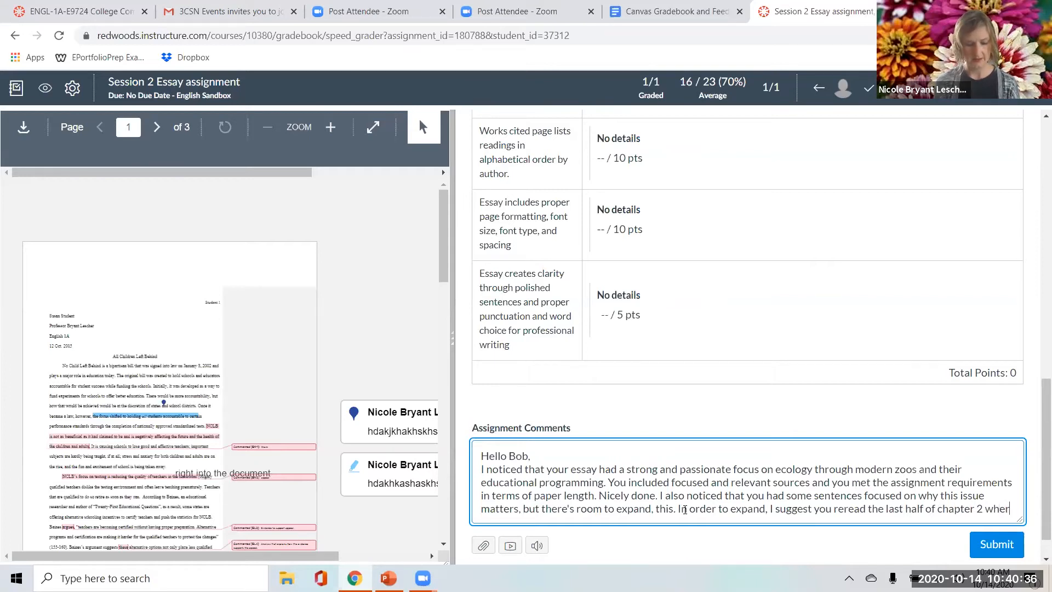
# Continue the comment with "where it talsk about making an issue important to a reader. There are".
pyautogui.write('e it talsk about ')
pyautogui.write('making an i')
pyautogui.write('ssue important')
pyautogui.write(' to a reade')
pyautogui.write('r. There are')
pyautogui.write(' great tips avai')
pyautogui.write('lable in there t')
pyautogui.write('o help you with you')
pyautogui.write('r next proje')
pyautogui.write('ct.')
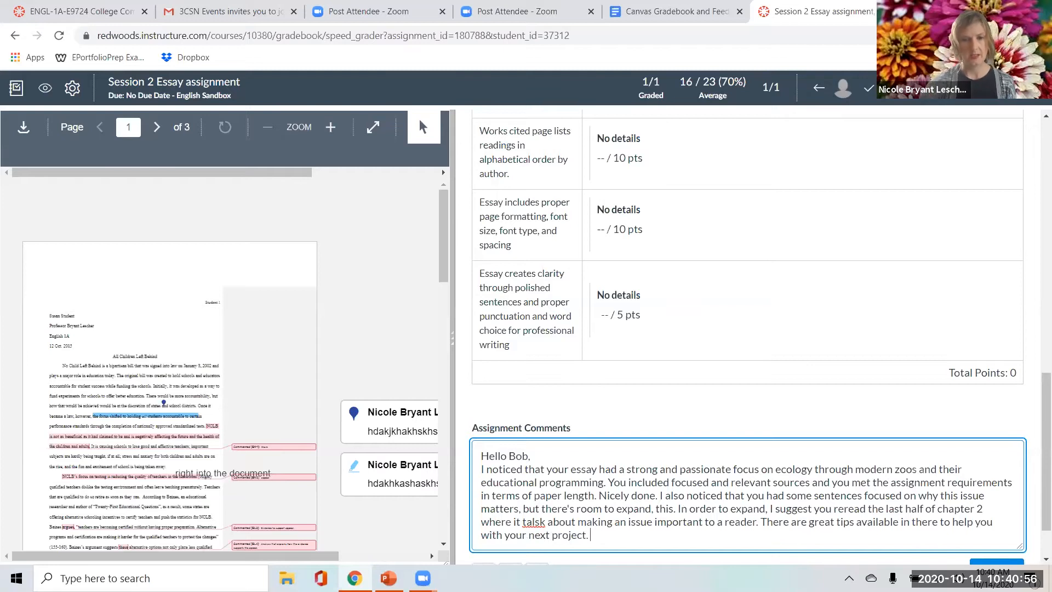
# Finish the comment with "great tips available in there to help you with your next project." and correct "talsk" to "talks".
pyautogui.rightClick(534, 520)
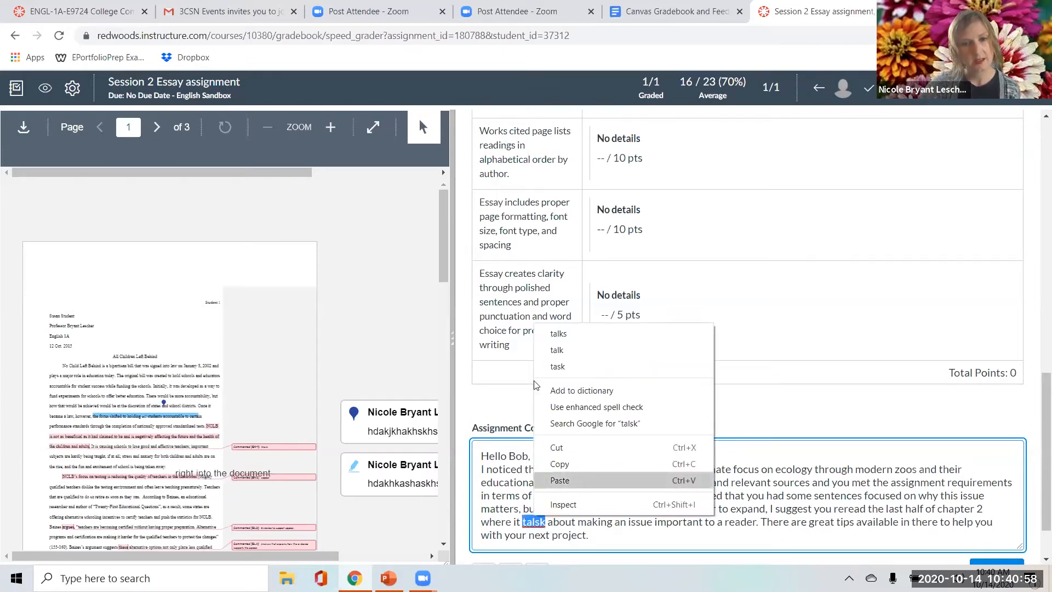
pyautogui.click(565, 334)
pyautogui.click(599, 533)
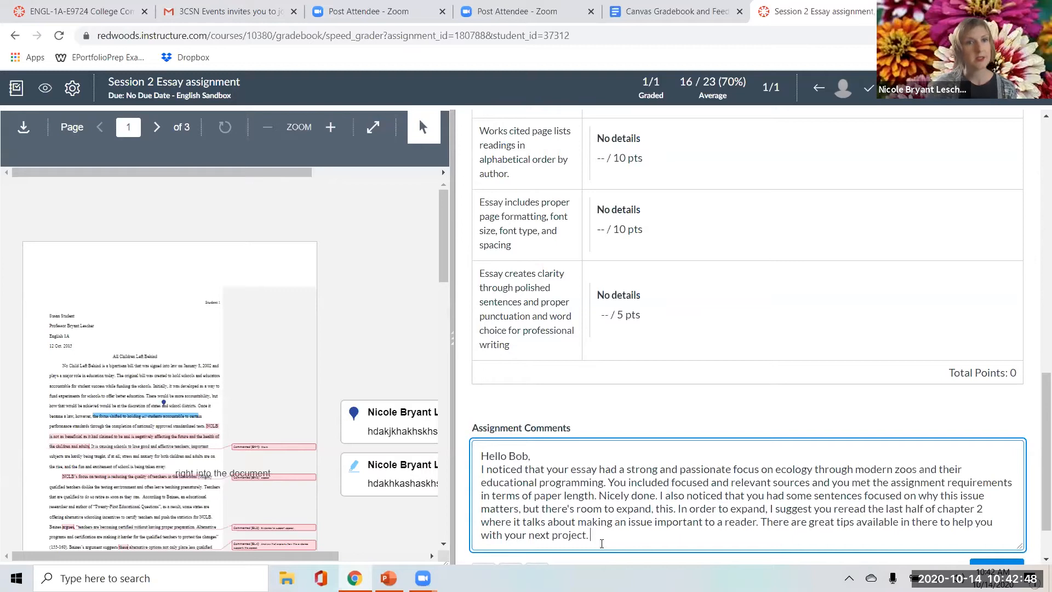
# Review the comment's praise, room-for-growth and suggestion passages and submit the comment.
pyautogui.scroll(-1, 692, 496)
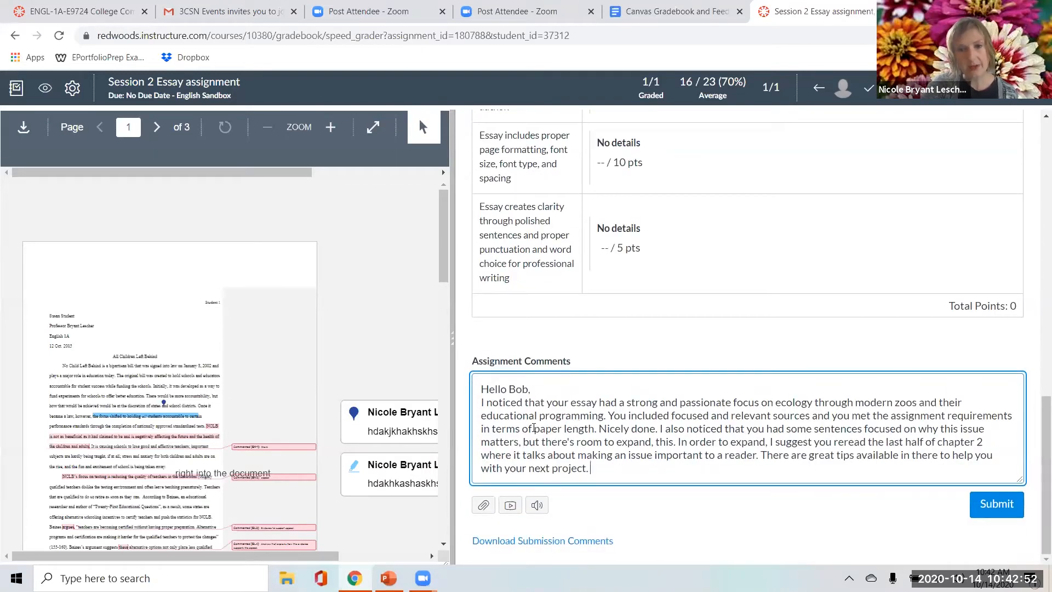
pyautogui.moveTo(486, 402); pyautogui.dragTo(657, 430)
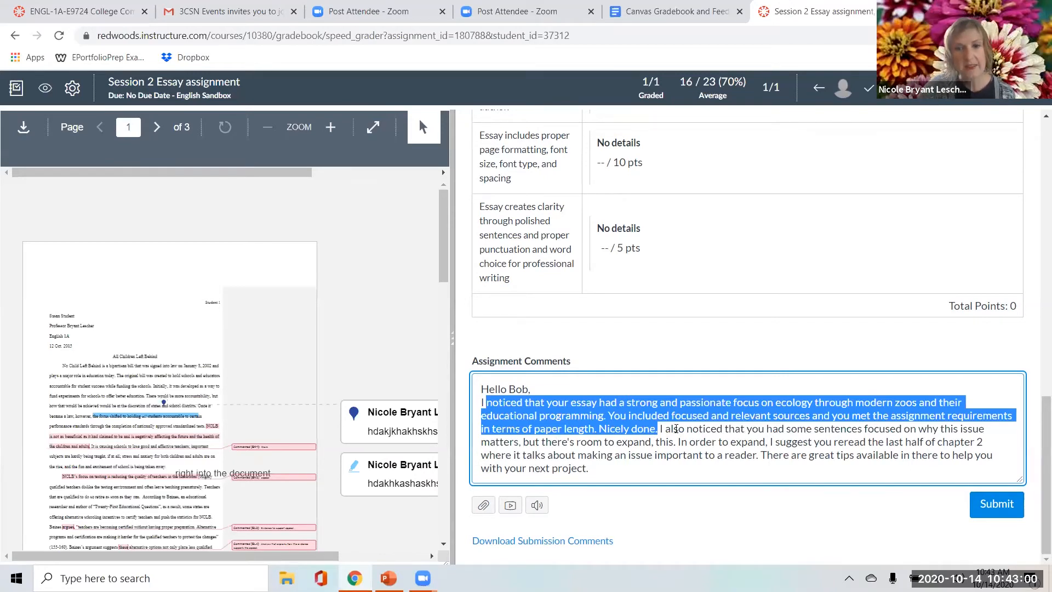
pyautogui.moveTo(664, 429); pyautogui.dragTo(767, 445)
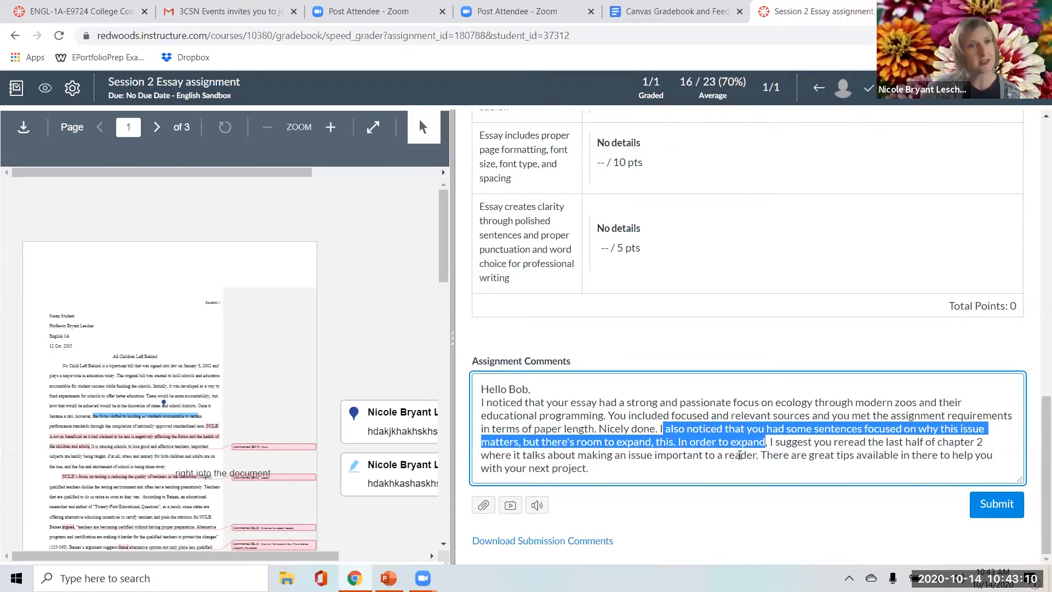
pyautogui.moveTo(591, 469); pyautogui.dragTo(771, 439)
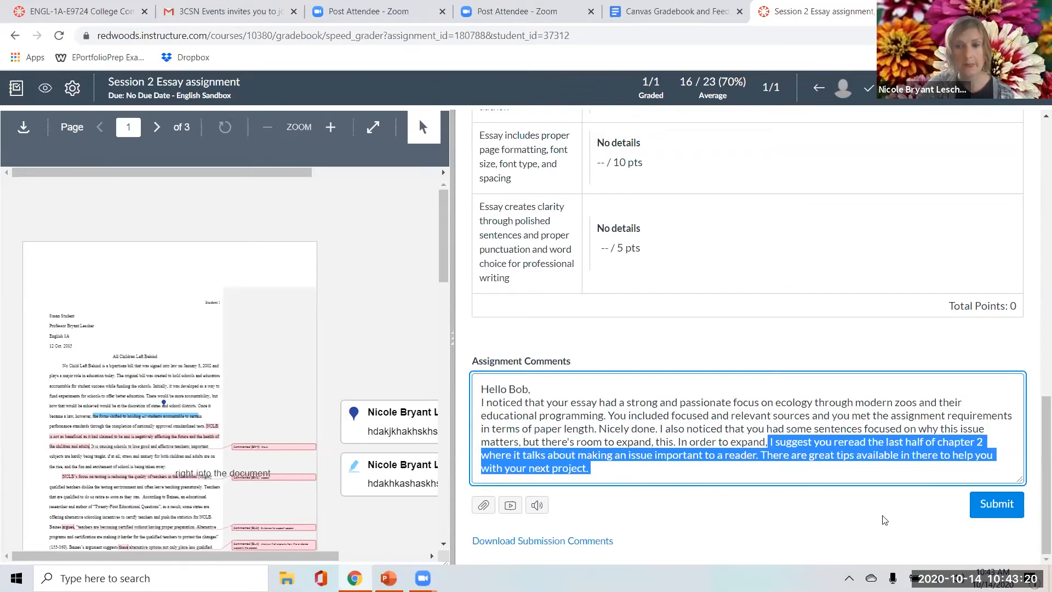
pyautogui.click(986, 509)
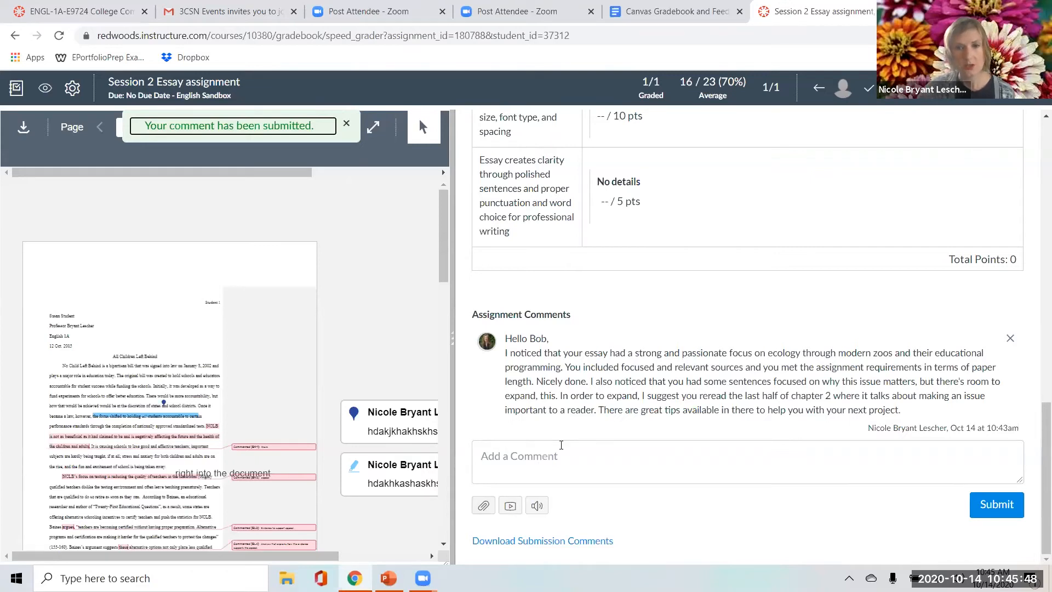
# Start a second comment with "I've uploaded a handout with the top 5 ways to make an issue important to a reader.".
pyautogui.click(561, 446)
pyautogui.write("I've ")
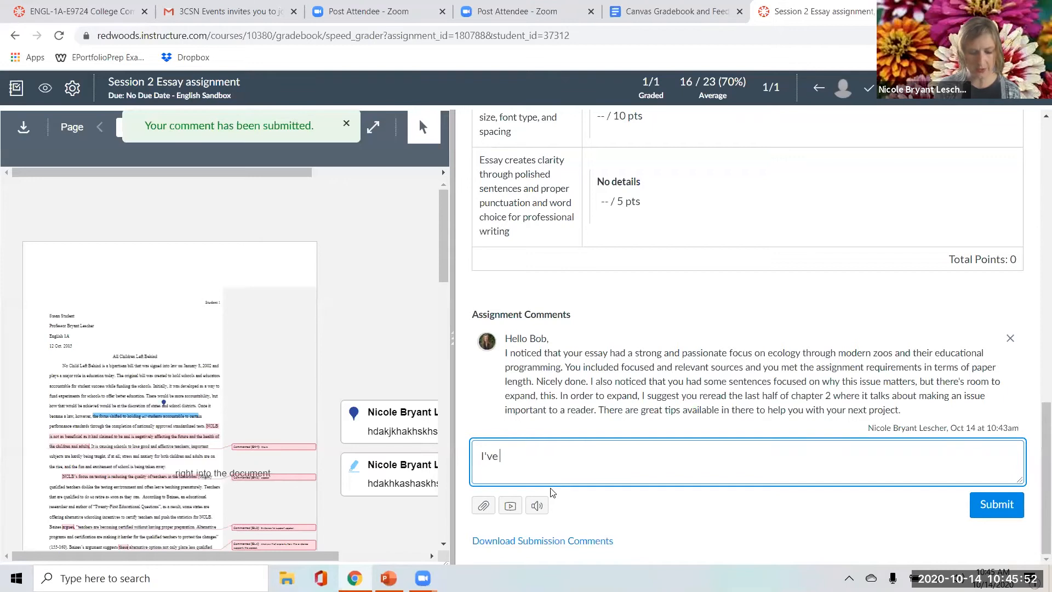
pyautogui.write('uploaded a handout with the top 5 ways to ')
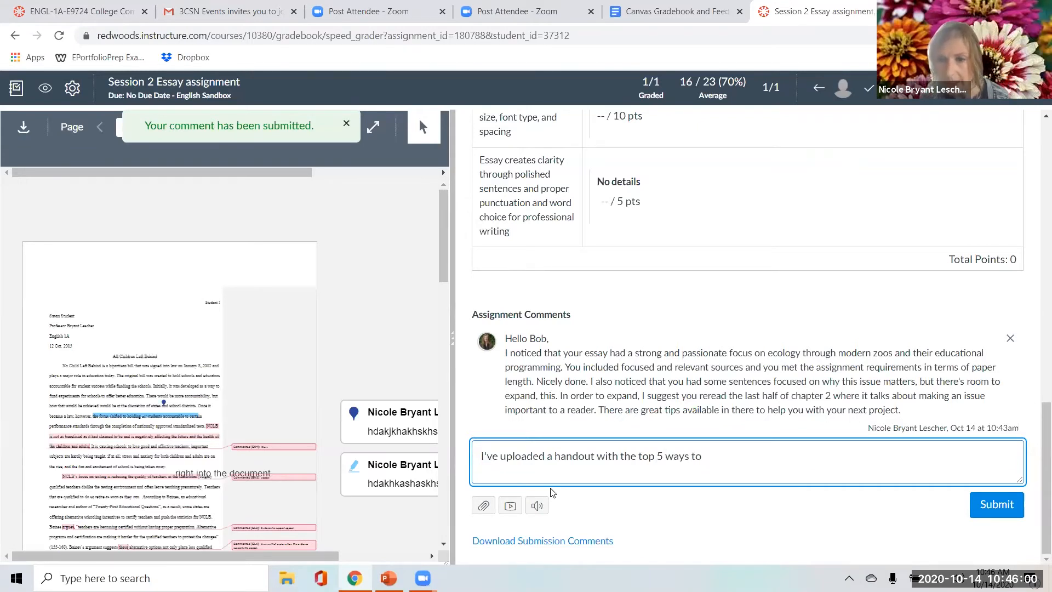
pyautogui.write('make an i')
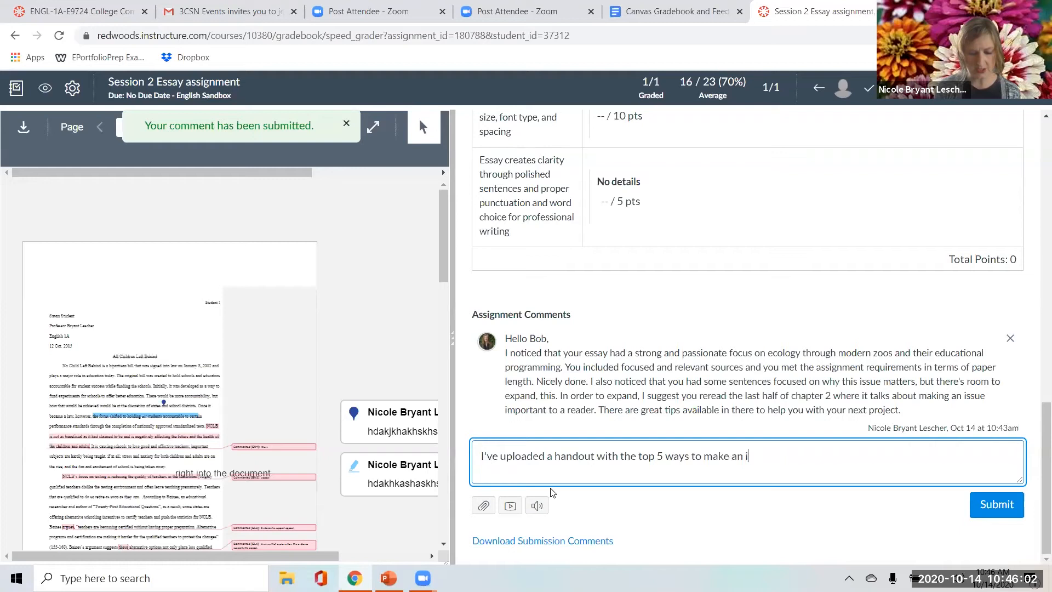
pyautogui.write('ssue important to a reader.')
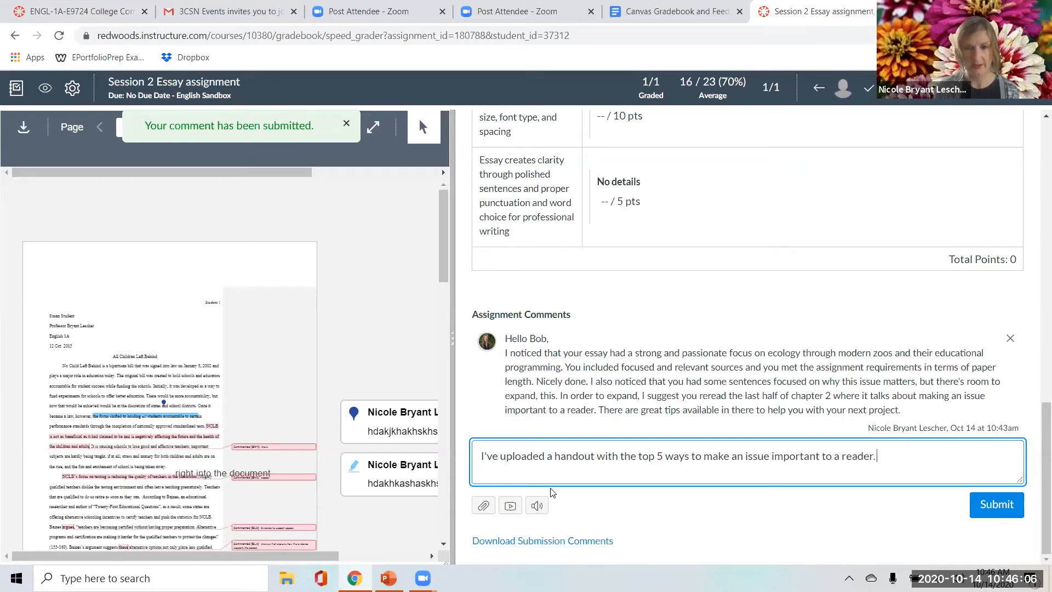
pyautogui.write(' This')
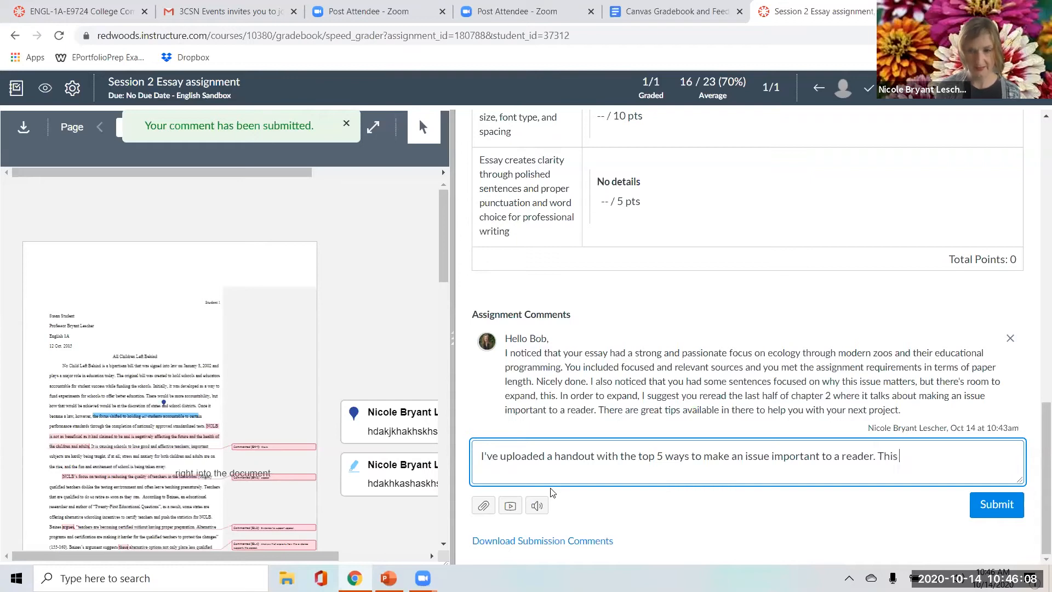
pyautogui.press('BackSpace')
# Add to the second comment "Please look over this handout. it is attached right here alongside my feedback.".
pyautogui.write('Please look over this handout. it is attached rig')
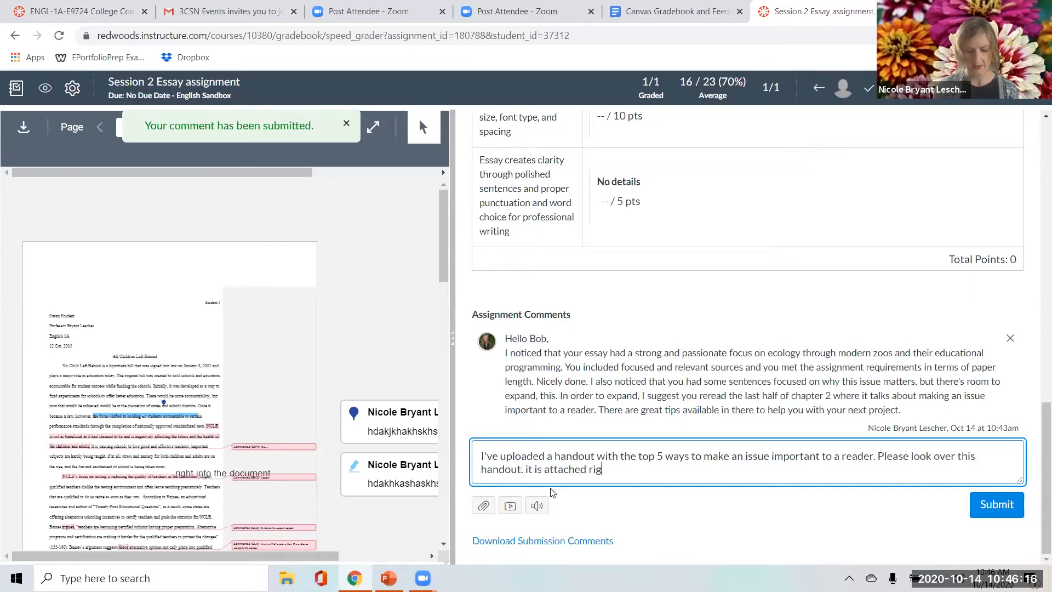
pyautogui.write('ht here alongside my feedback.')
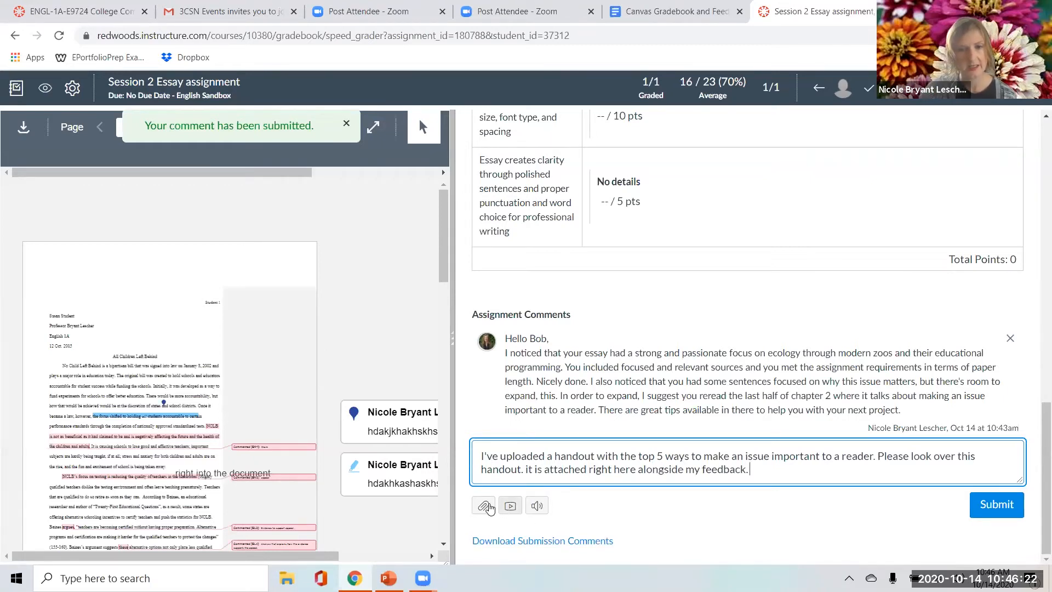
# Attach the document "Using class time well" from the 1A folder on NEWDRIVE17 (D:) to the second comment and submit it.
pyautogui.click(485, 506)
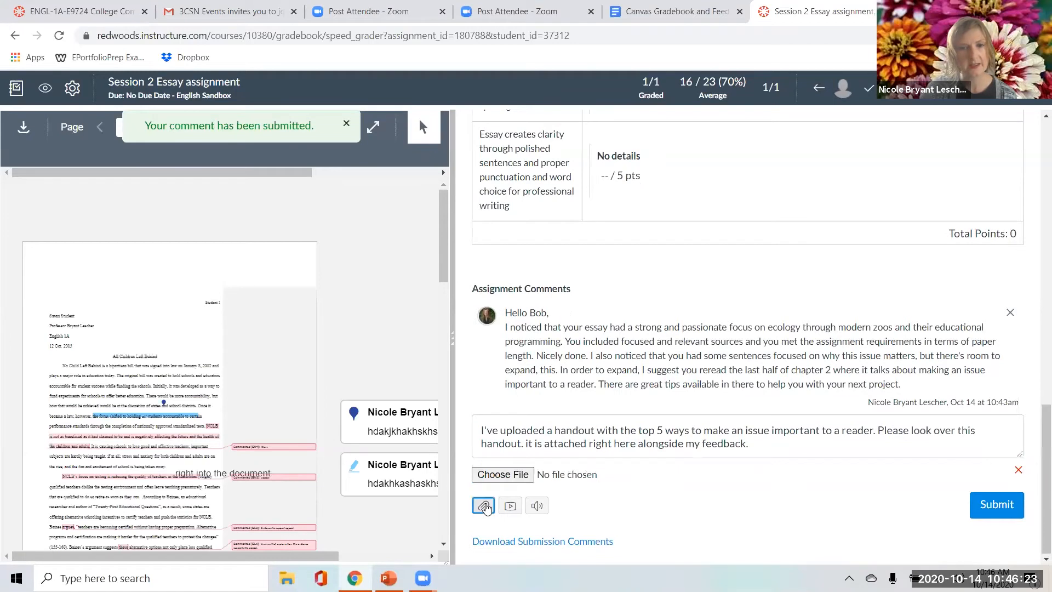
pyautogui.click(502, 474)
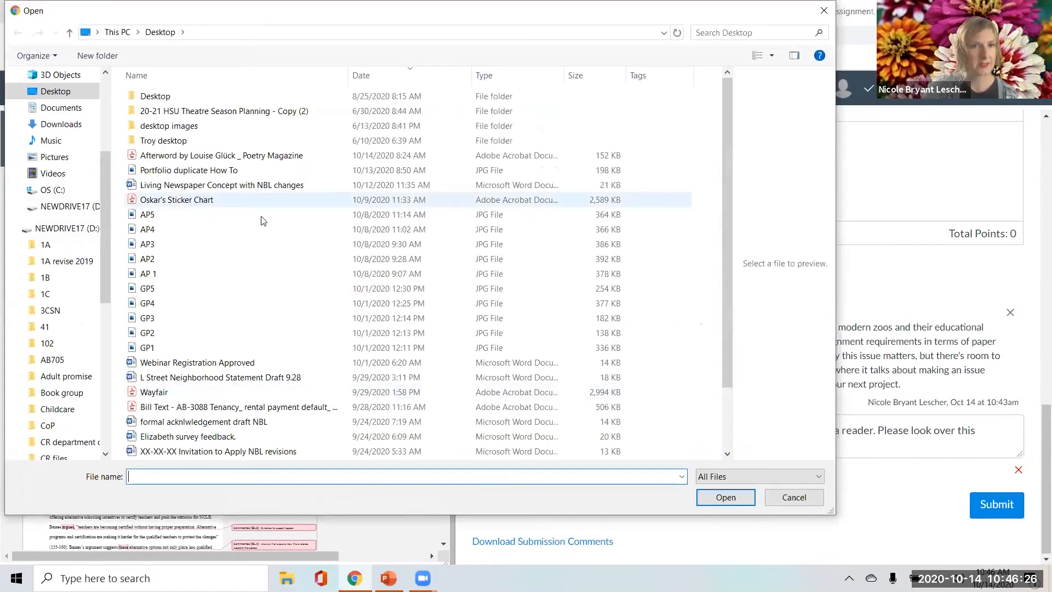
pyautogui.scroll(-2, 249, 350)
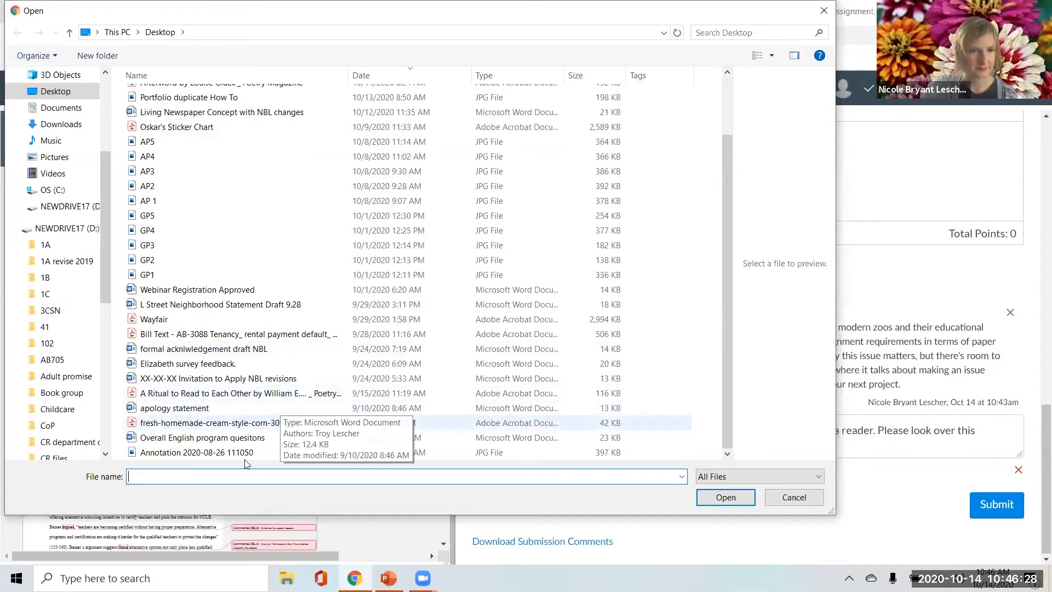
pyautogui.click(38, 244)
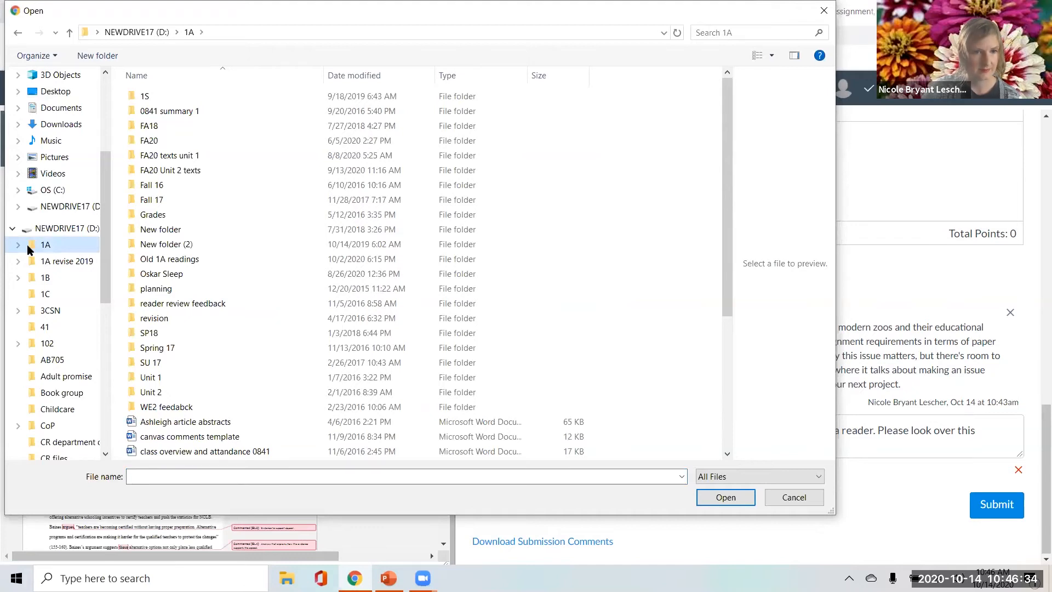
pyautogui.scroll(-5, 203, 389)
pyautogui.click(168, 423)
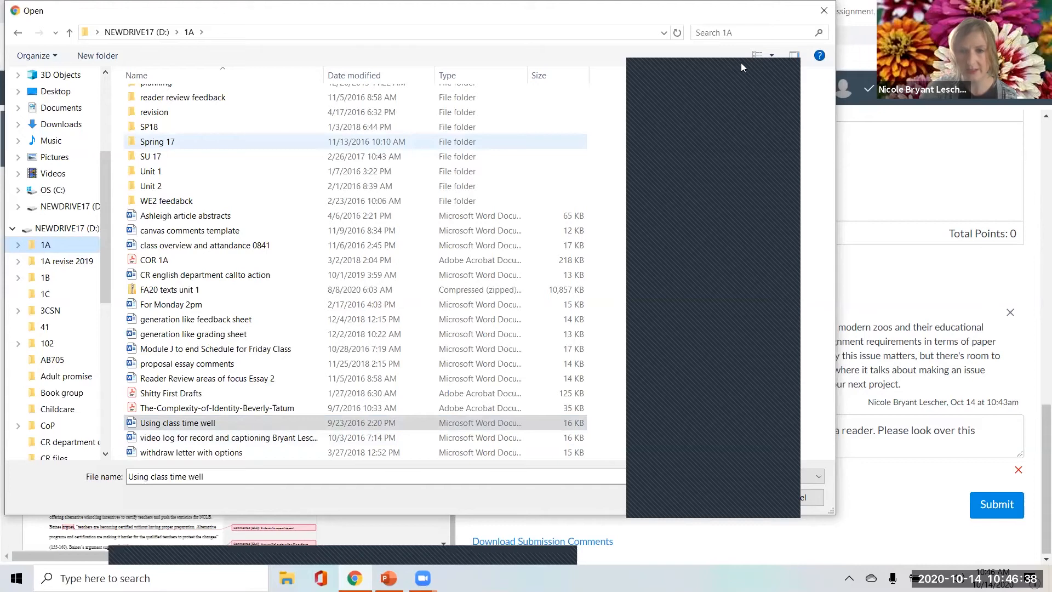
pyautogui.click(728, 495)
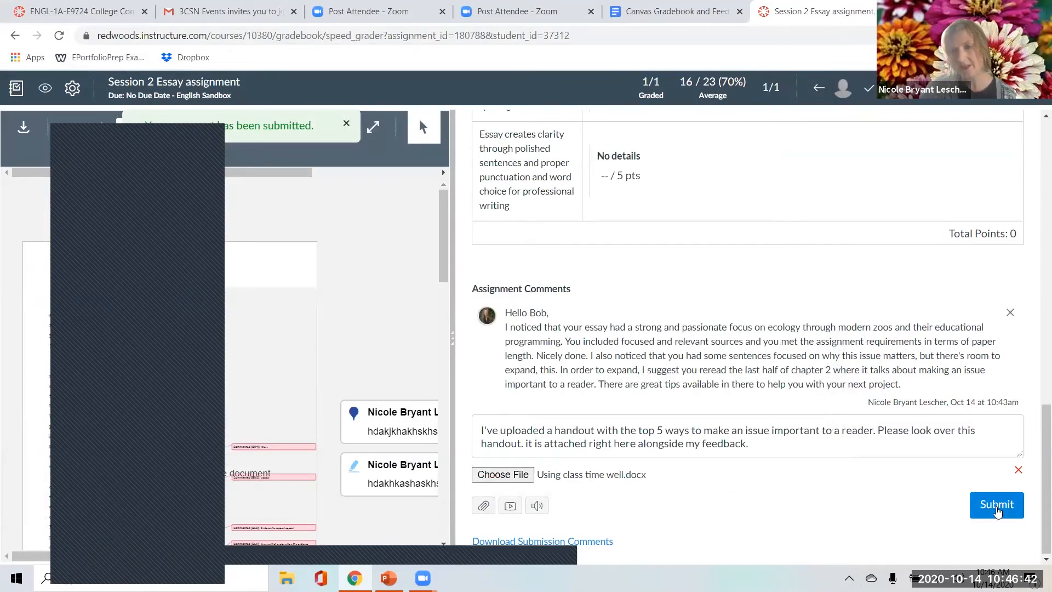
pyautogui.click(996, 511)
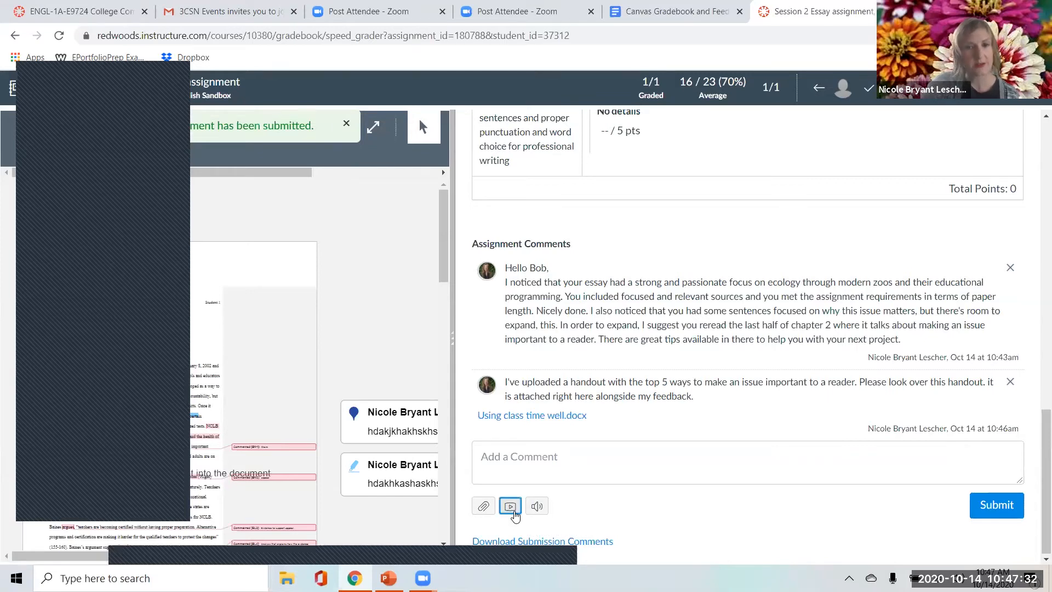
# Record a media comment about 54 seconds long for the student and save it.
pyautogui.click(511, 506)
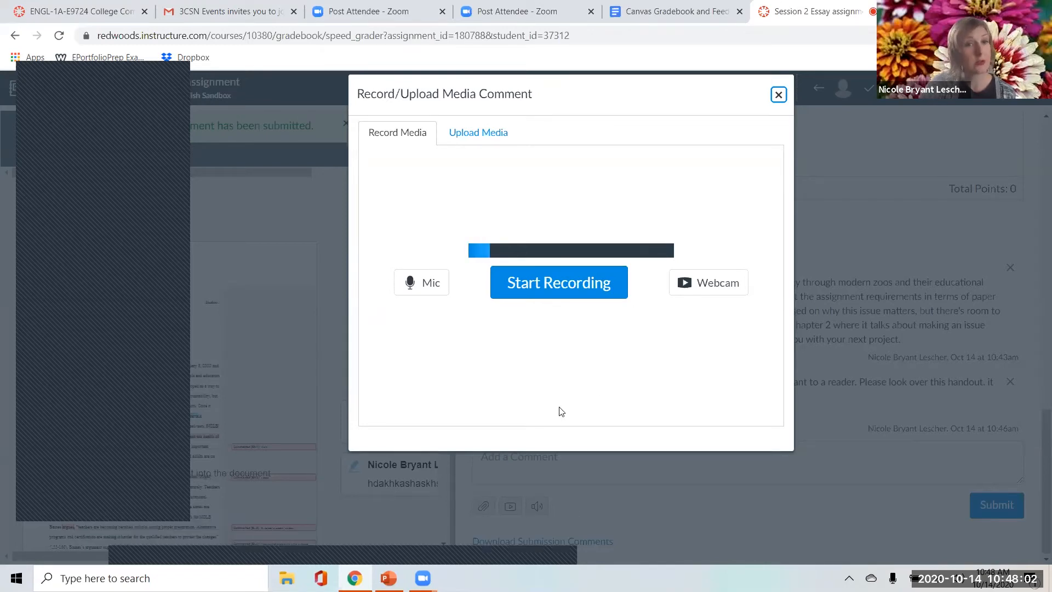
pyautogui.click(568, 296)
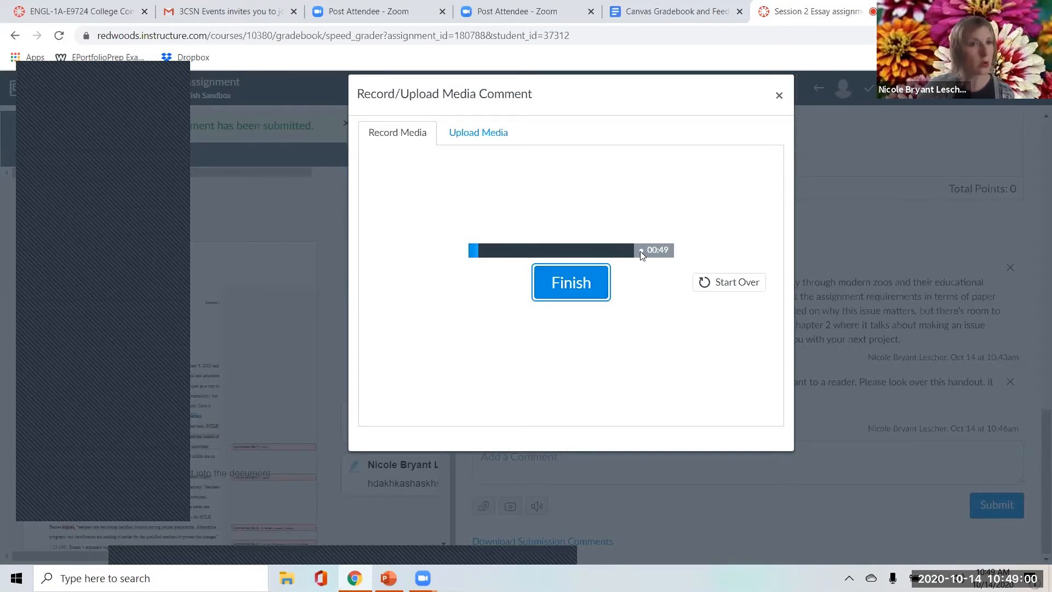
pyautogui.click(568, 286)
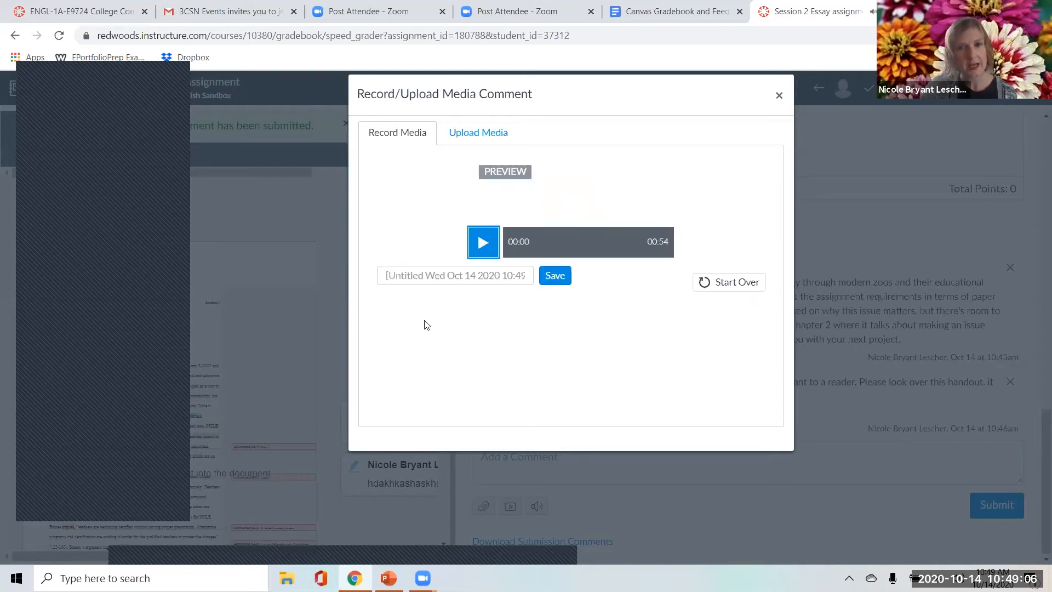
pyautogui.click(548, 285)
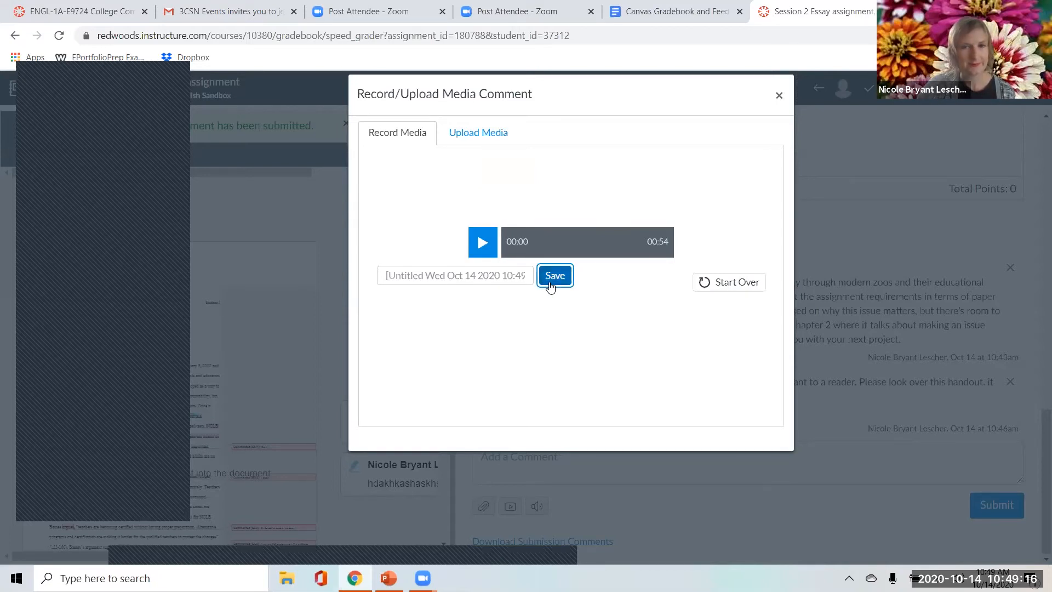
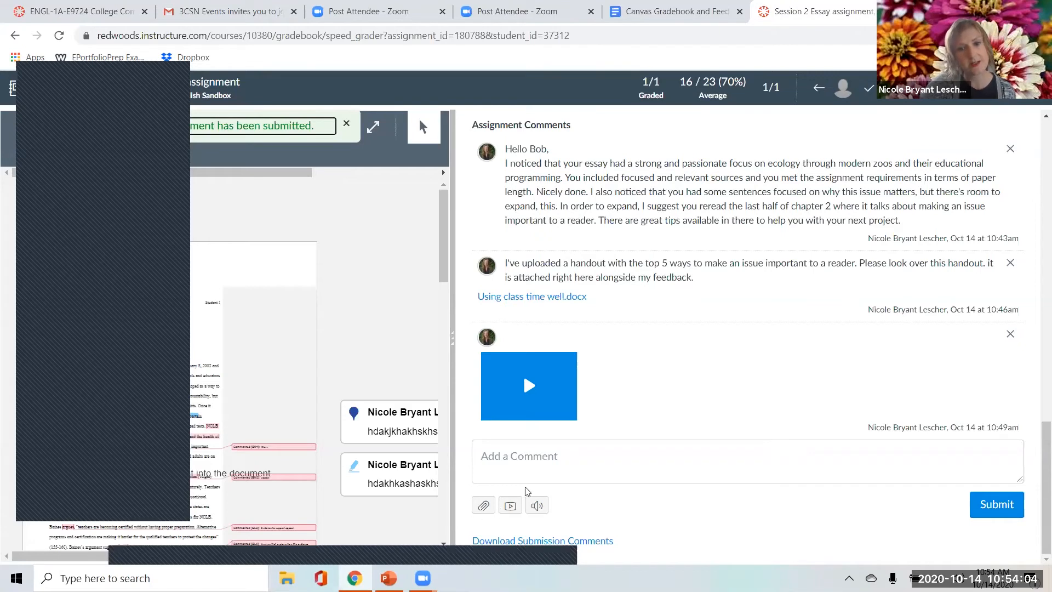
# Dictate a new assignment comment with Speech to Text, about slowing down and adding punctuation, and insert the transcript.
pyautogui.click(543, 511)
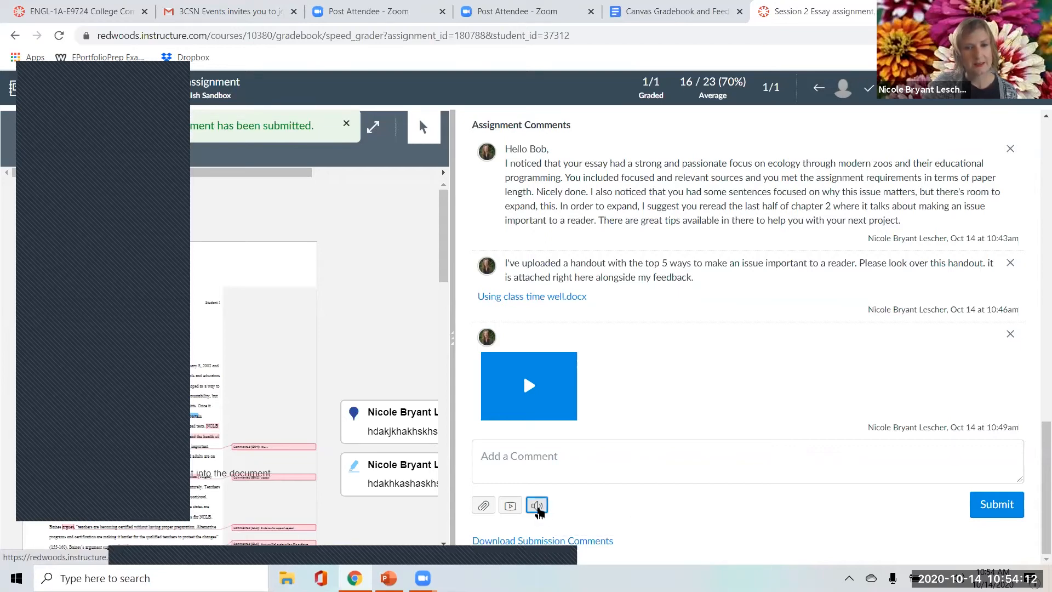
pyautogui.click(538, 506)
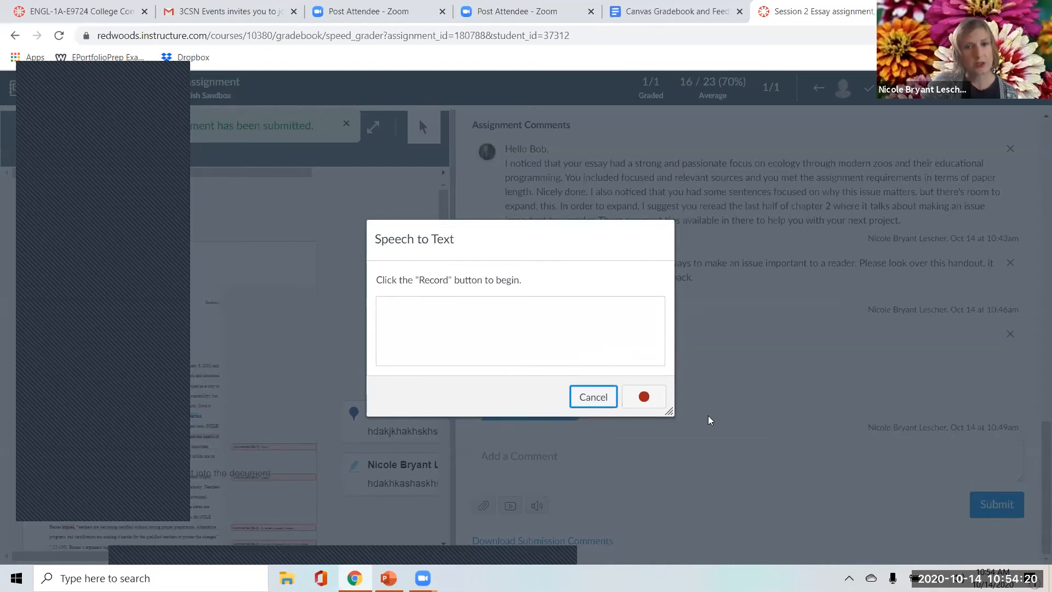
pyautogui.click(656, 407)
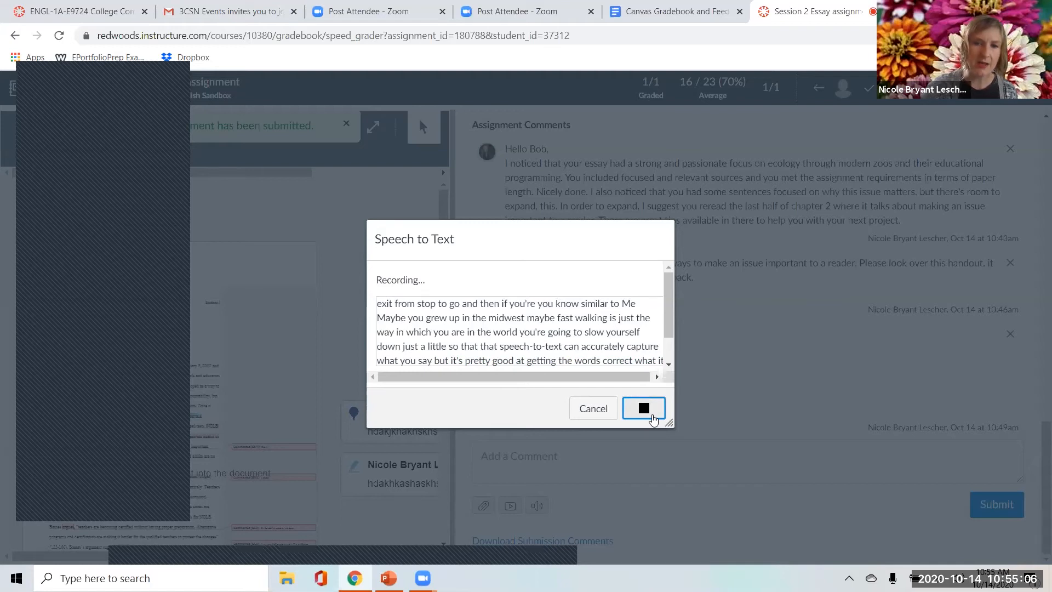
pyautogui.click(644, 408)
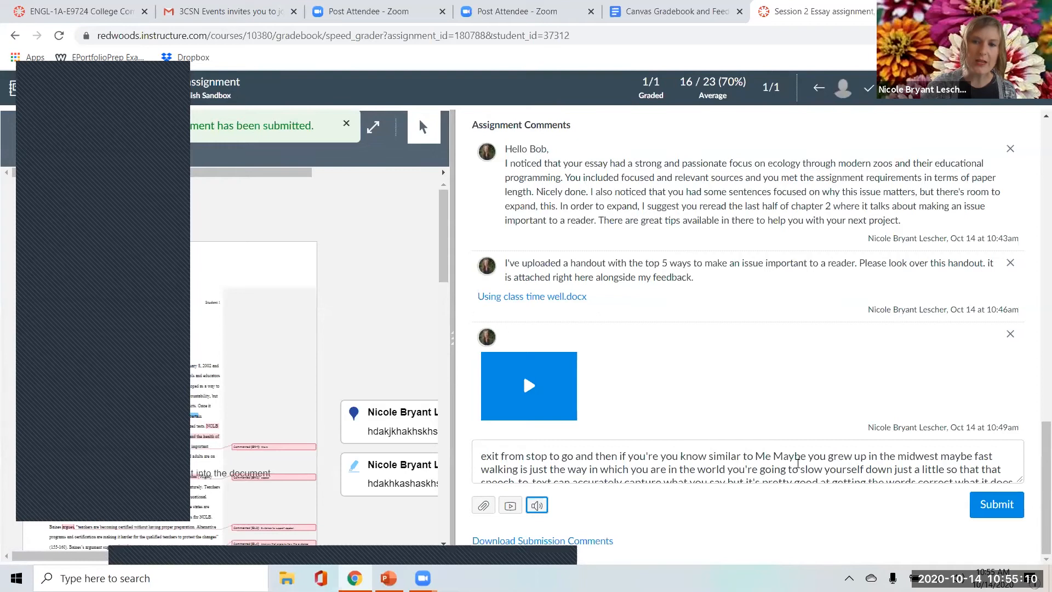
# Correct the dictated comment: add a period after "similar to Me", capitalize "Midwest" and change "walking" to "talking".
pyautogui.click(685, 457)
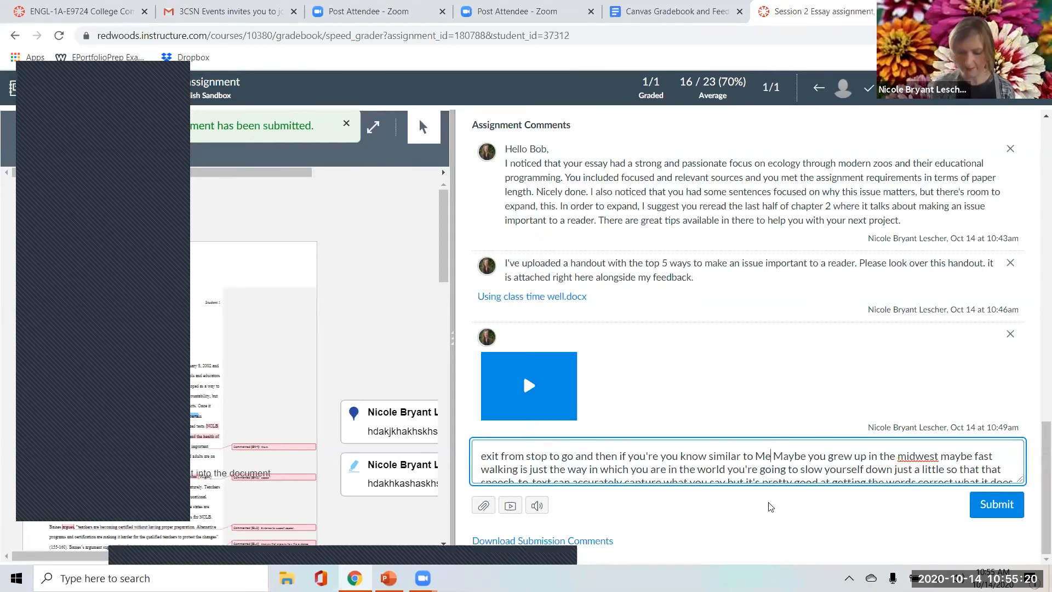
pyautogui.write('.')
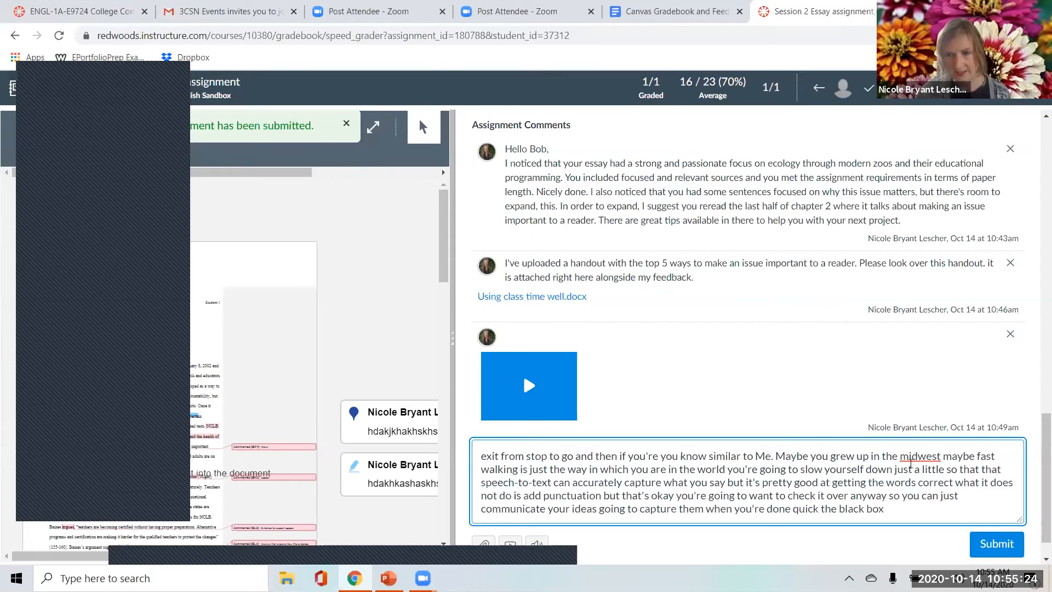
pyautogui.rightClick(914, 455)
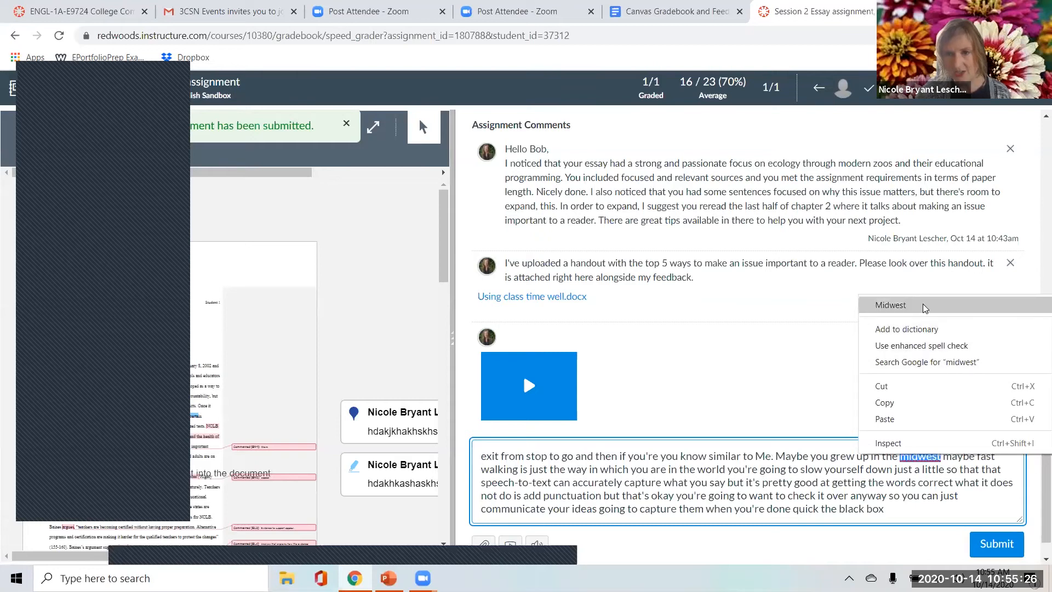
pyautogui.click(890, 305)
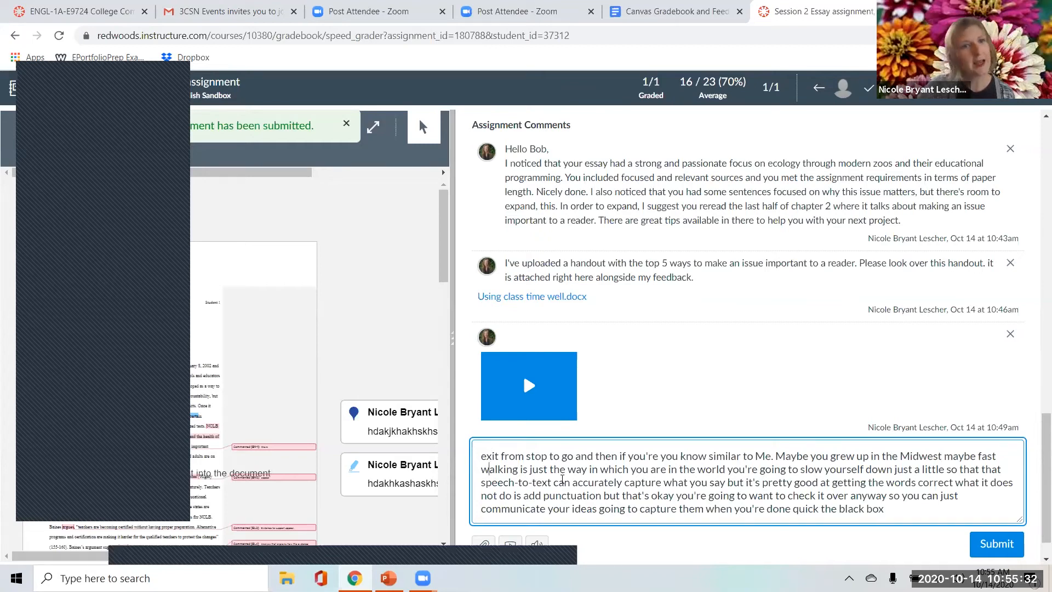
pyautogui.press('BackSpace')
pyautogui.write('t')
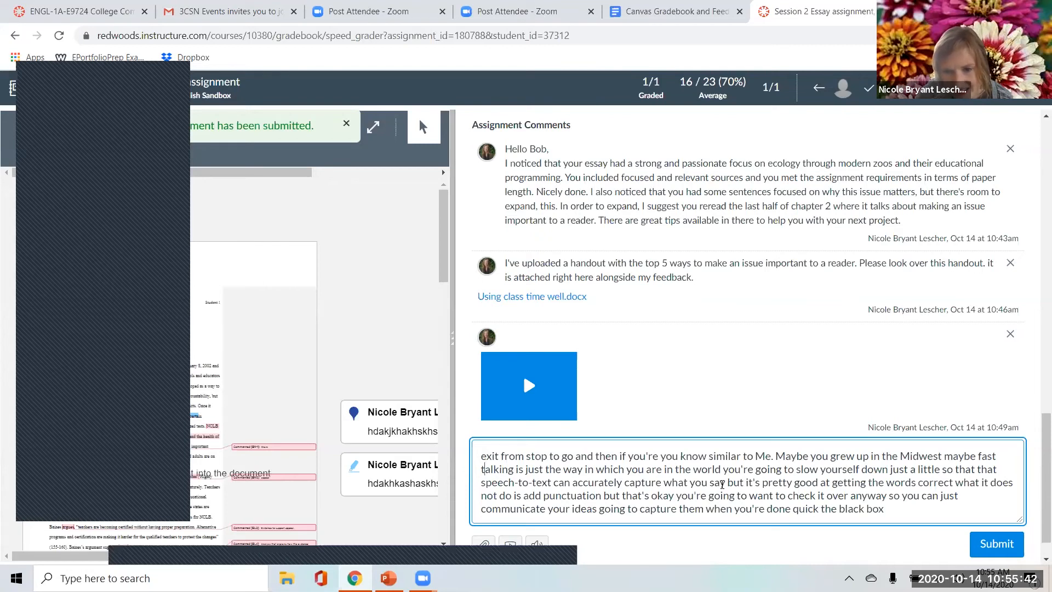
# Put a comma after "what you say" and a period after "words correct", and capitalize "What" in the dictated comment.
pyautogui.click(727, 485)
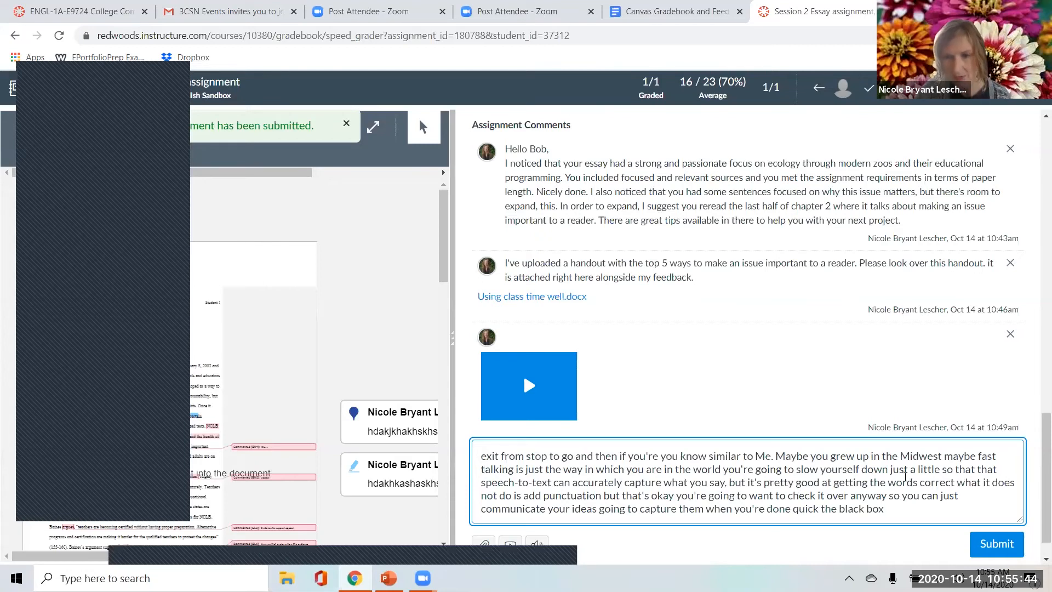
pyautogui.click(955, 483)
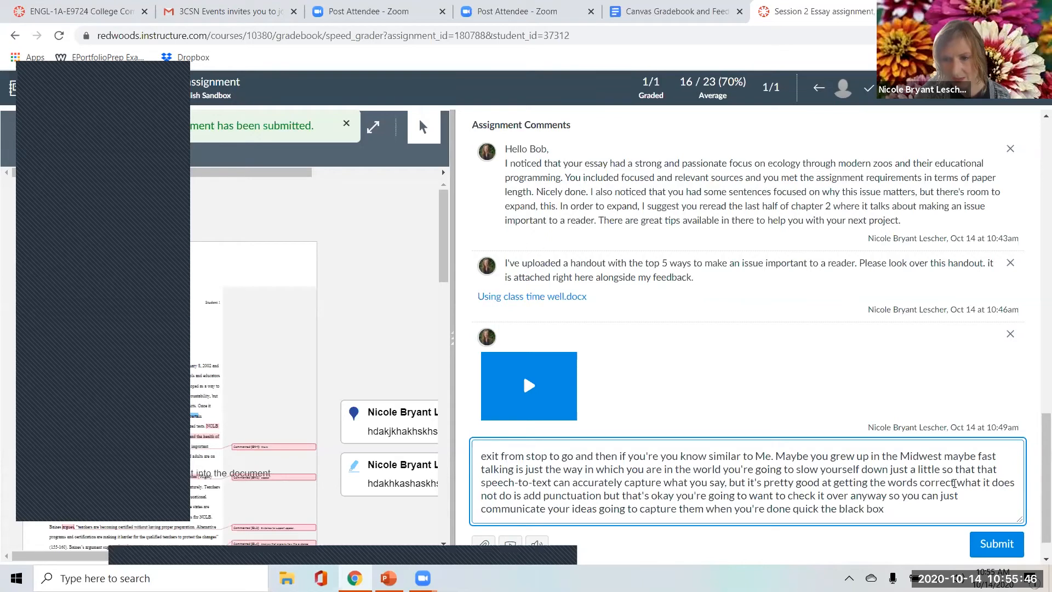
pyautogui.write('.')
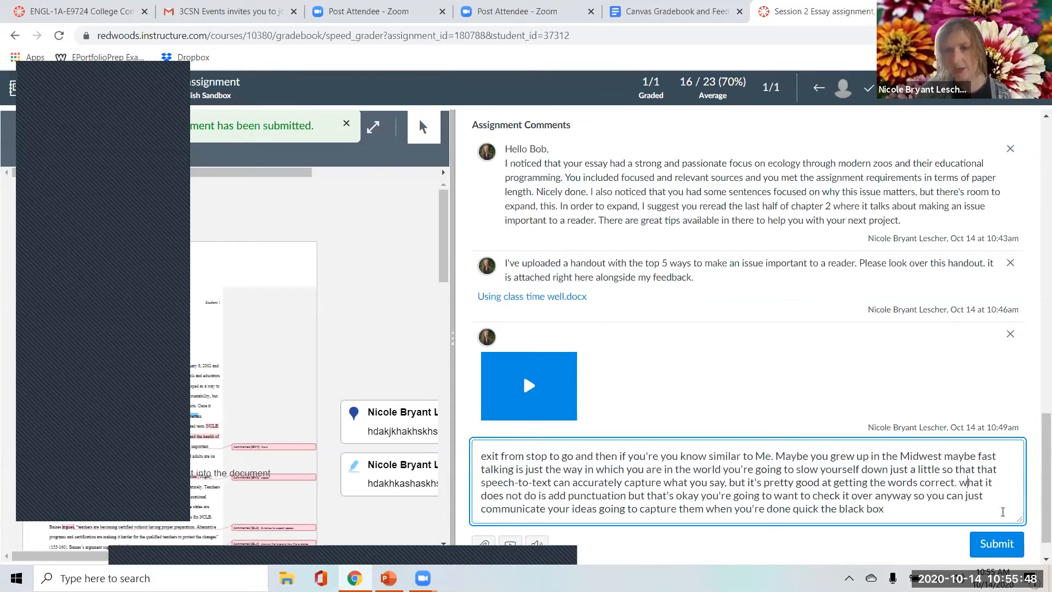
pyautogui.press('BackSpace')
pyautogui.write('W')
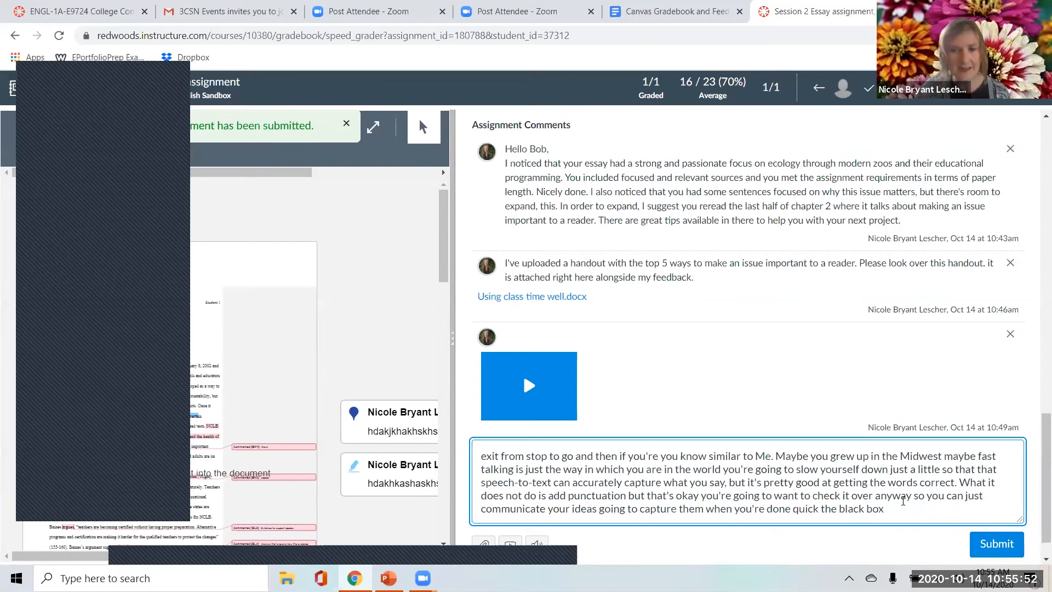
# End the dictated comment with a period after "black box", submit it and review it in the comment list.
pyautogui.click(892, 511)
pyautogui.write('.')
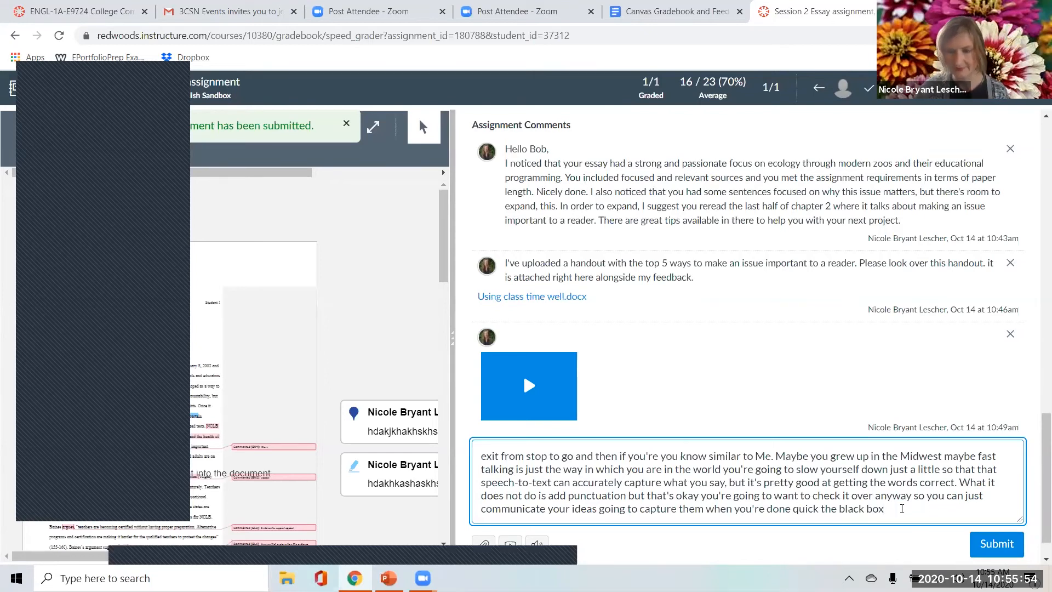
pyautogui.click(1004, 543)
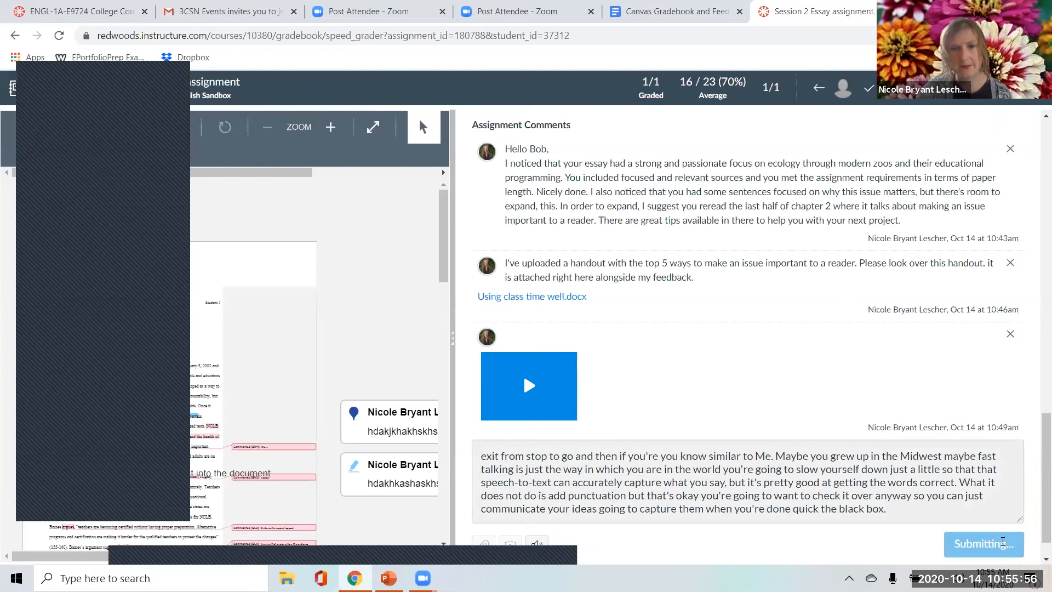
pyautogui.scroll(6, 527, 383)
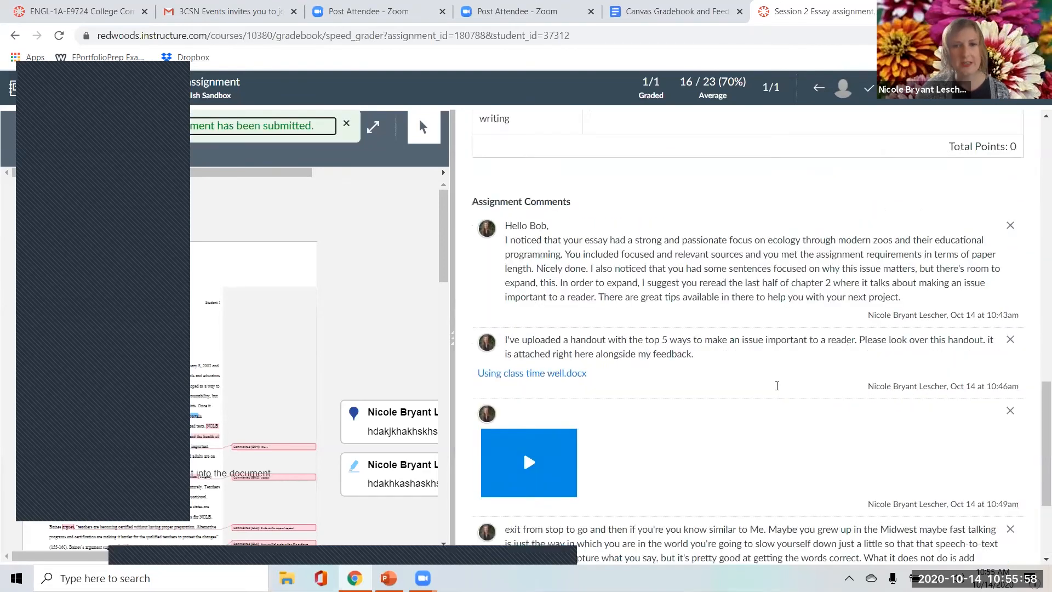
pyautogui.scroll(-5, 722, 342)
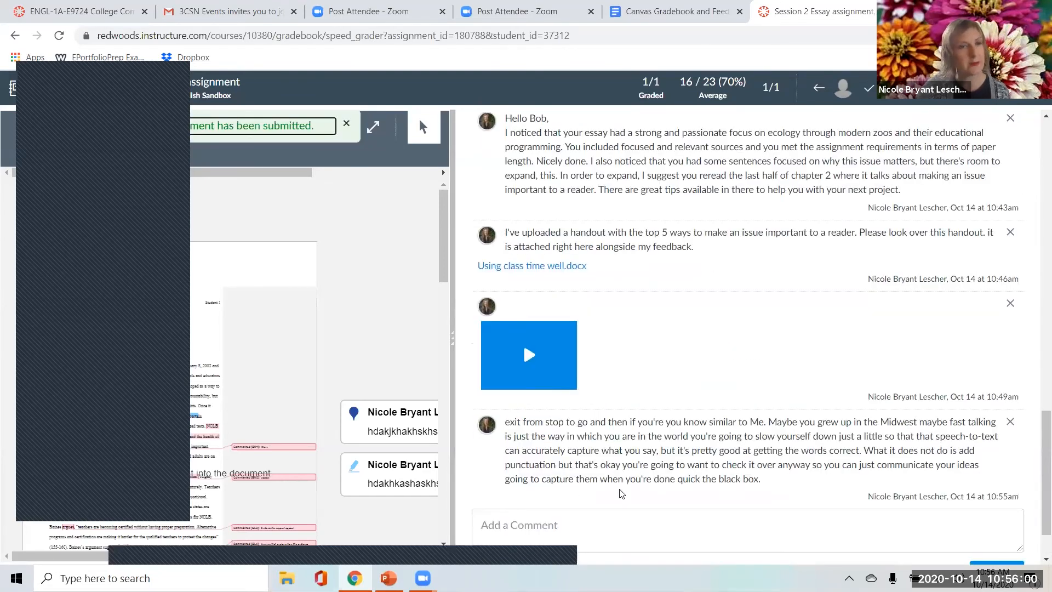
pyautogui.scroll(1, 621, 493)
pyautogui.scroll(-1, 643, 501)
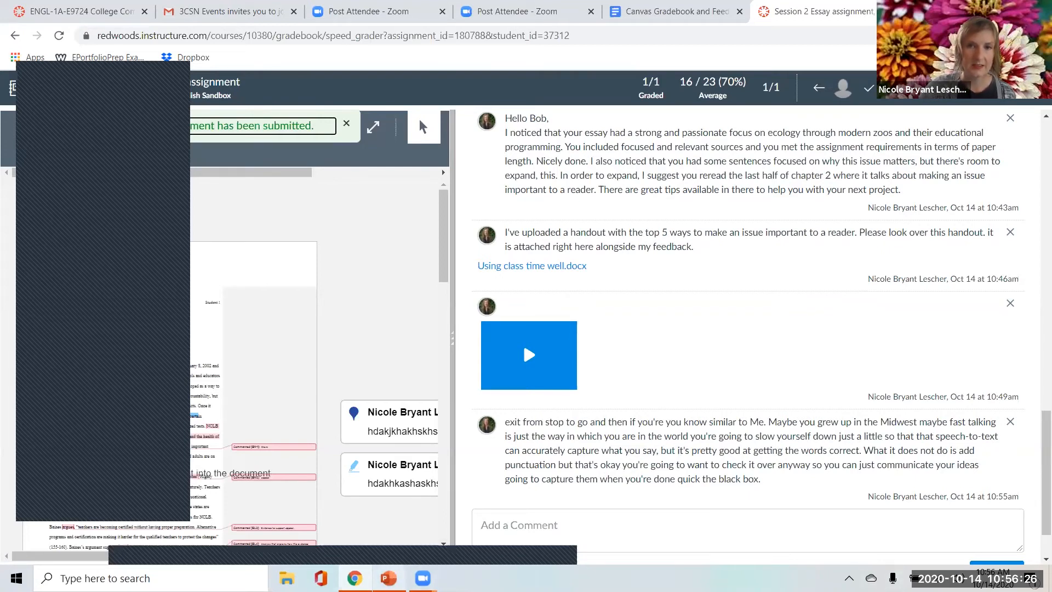
# In the Canvas Gradebook and Feedback Google Doc, add the Q and A question "Does your list of written feedback include comments embedded in rubrics?".
pyautogui.click(668, 14)
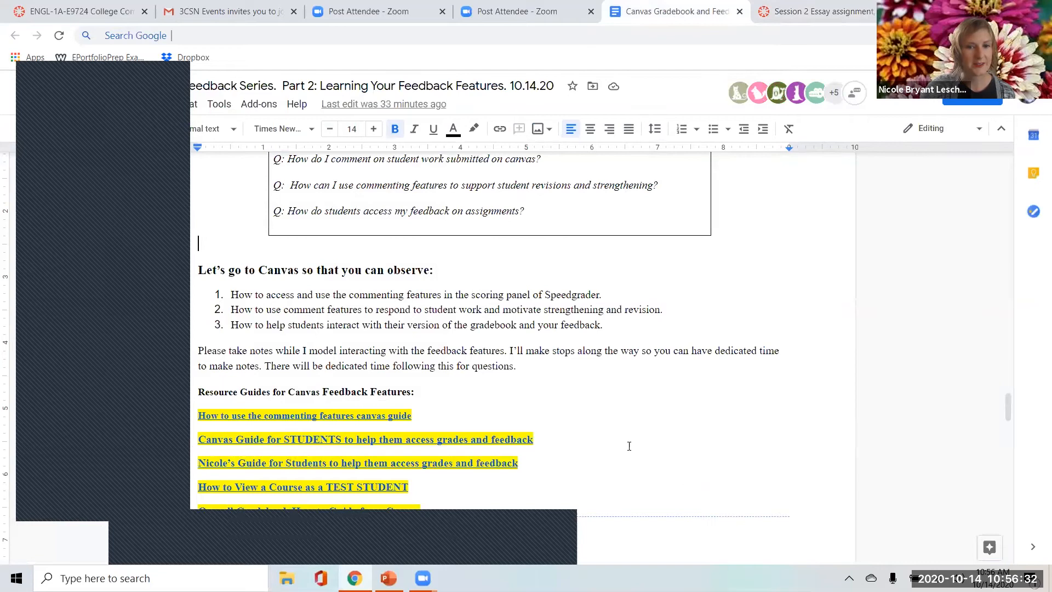
pyautogui.scroll(-7, 629, 446)
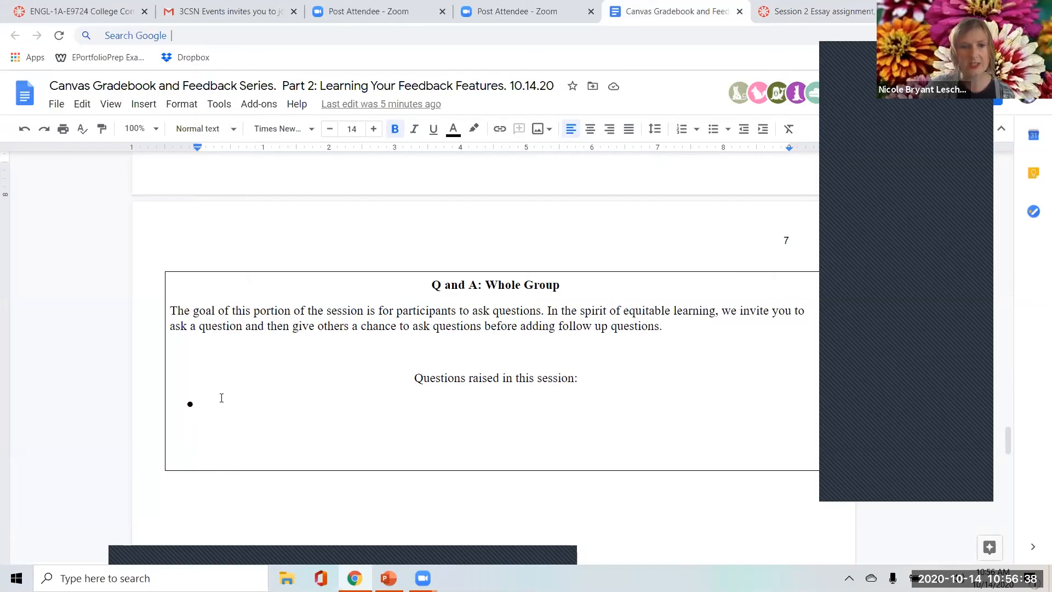
pyautogui.click(222, 398)
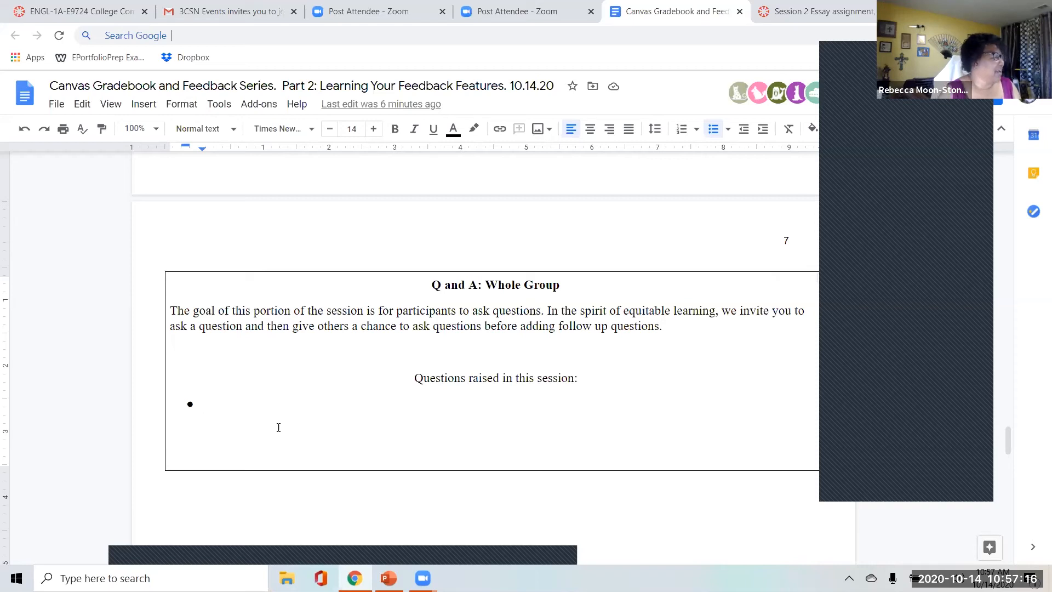
pyautogui.write('D')
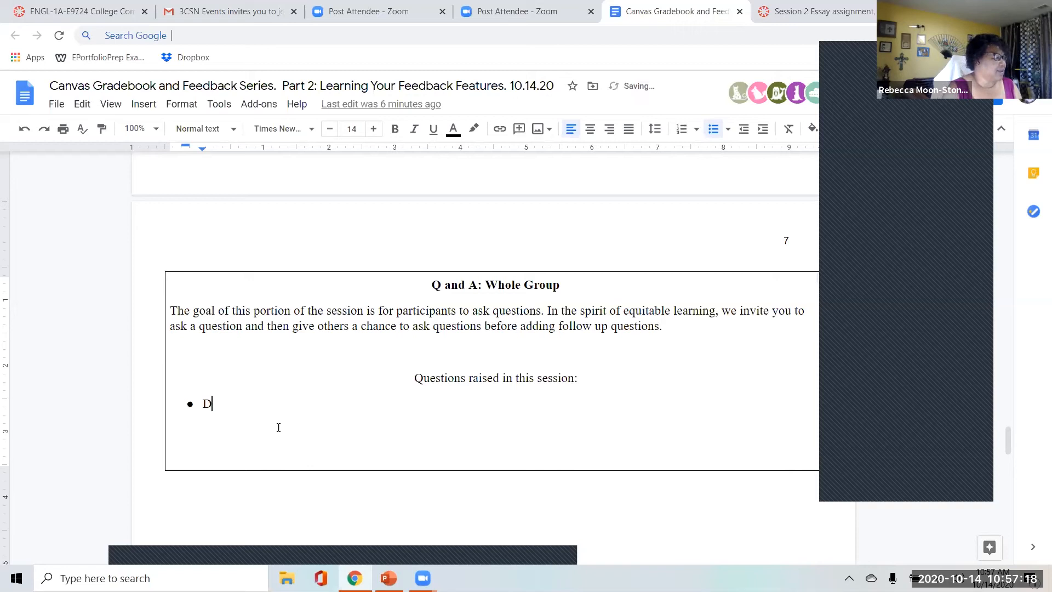
pyautogui.write('oes your list')
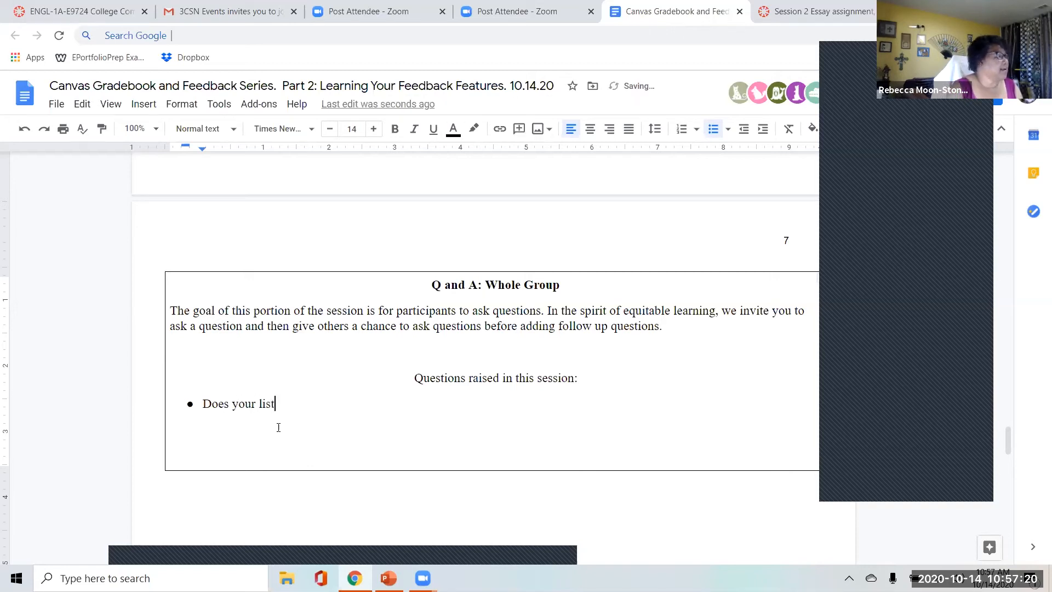
pyautogui.write(' of written feed')
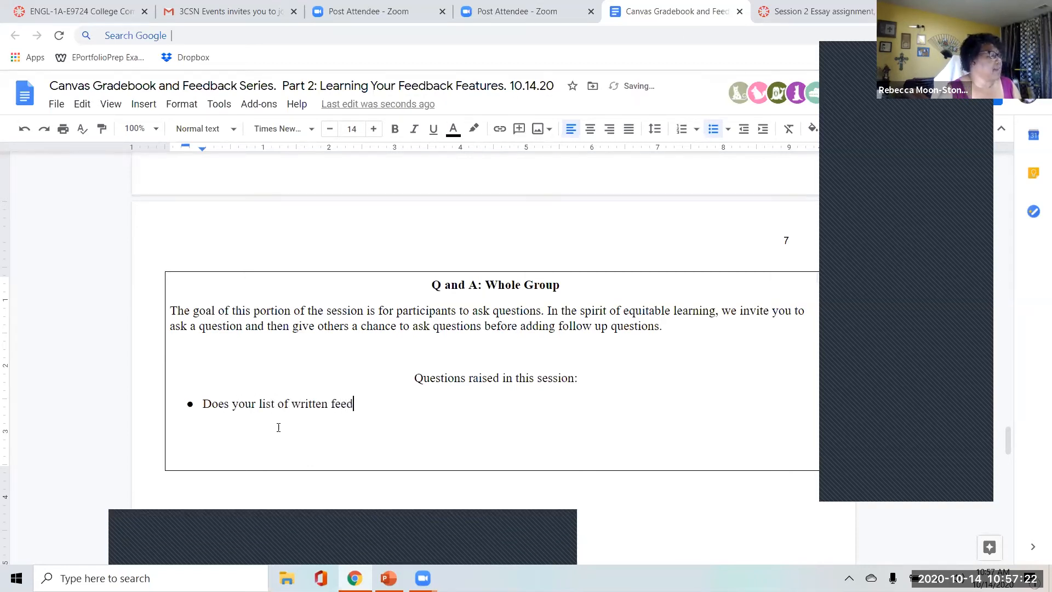
pyautogui.write('back include c')
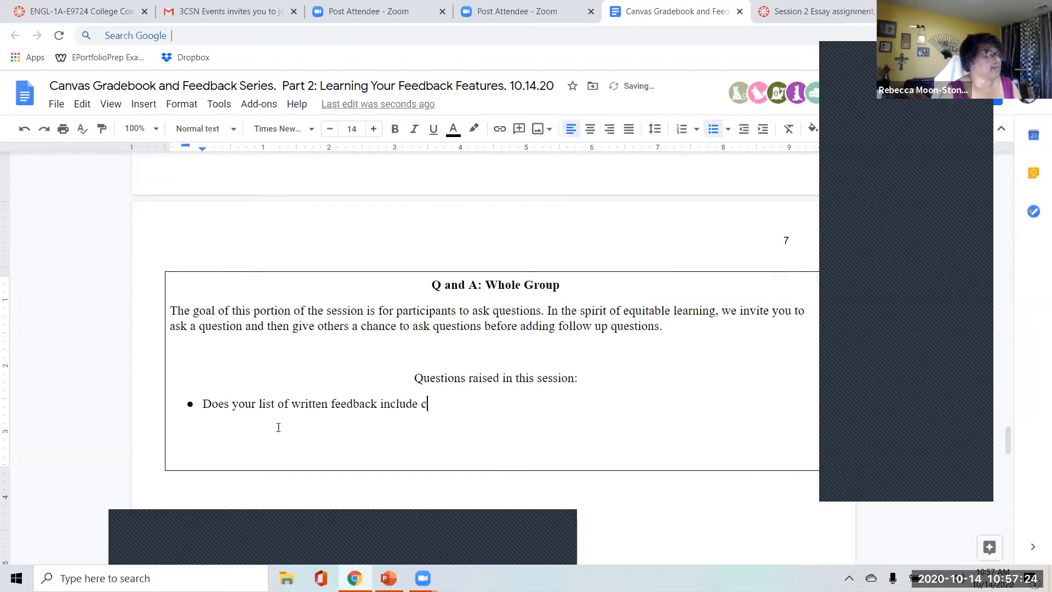
pyautogui.write('omments em')
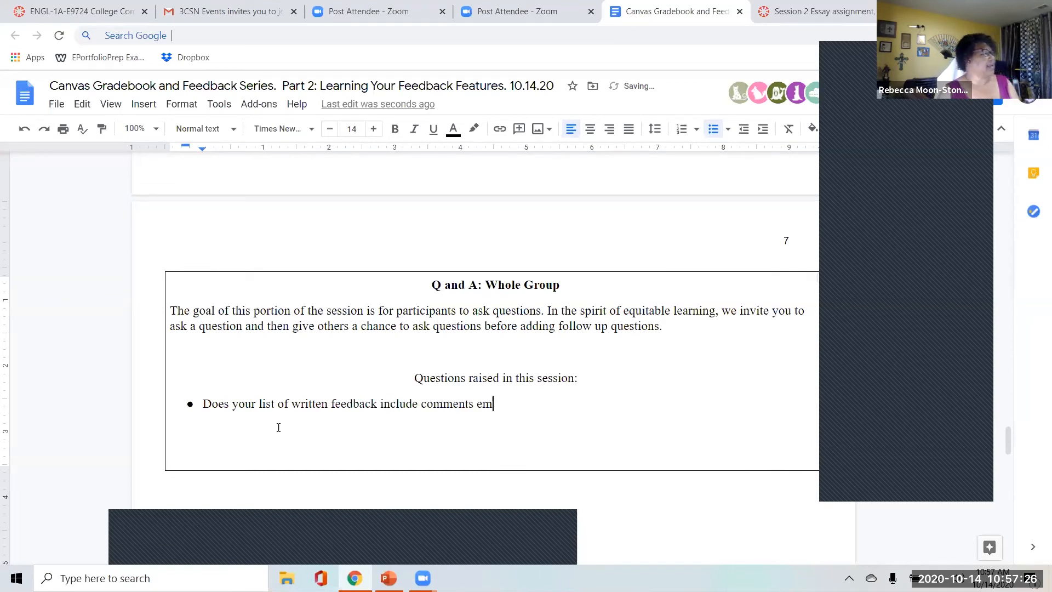
pyautogui.write('bedded in rubrics?')
pyautogui.press('Return')
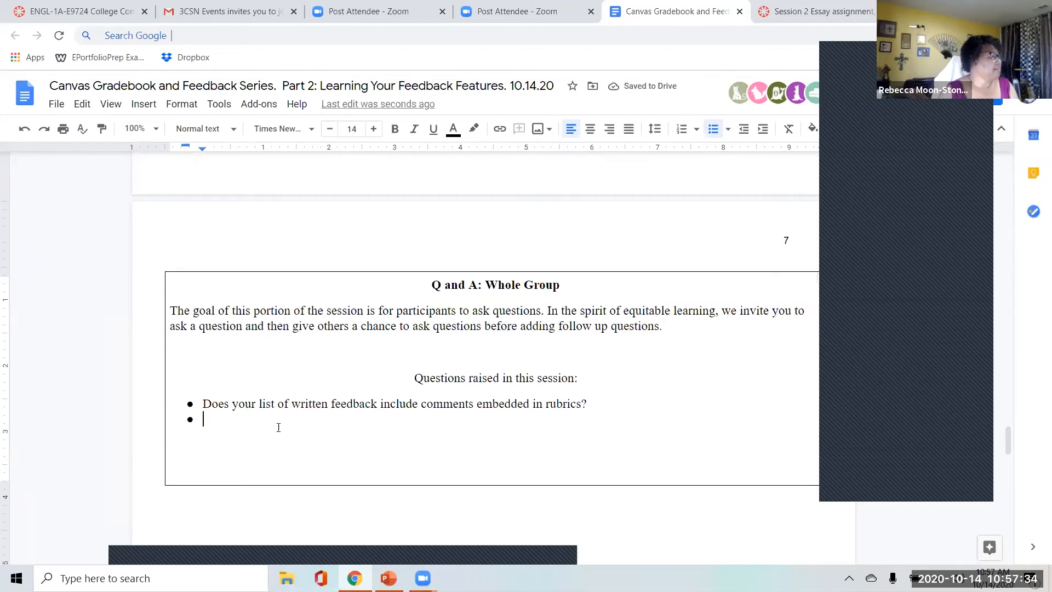
# Add the question "How does this method of feedback work with group projects. Is there a way to communicate to all participants in a group?".
pyautogui.write('How does this method of feedback work with group projects. Is there a way to communicate to all participants in a group?')
pyautogui.press('Return')
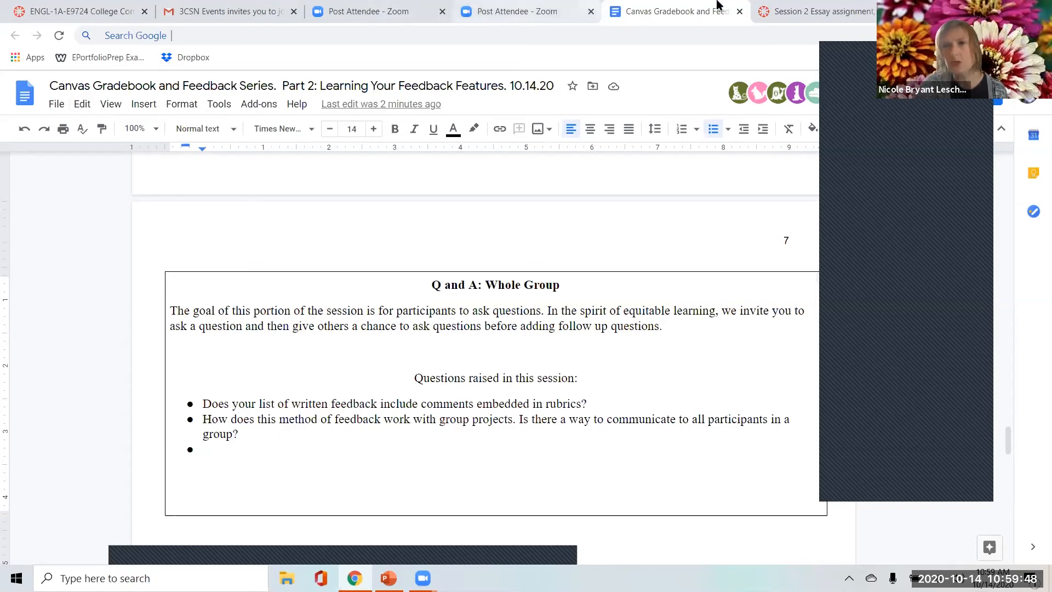
# Switch to SpeedGrader and view the comment box and its attachment, media and speech options.
pyautogui.click(827, 12)
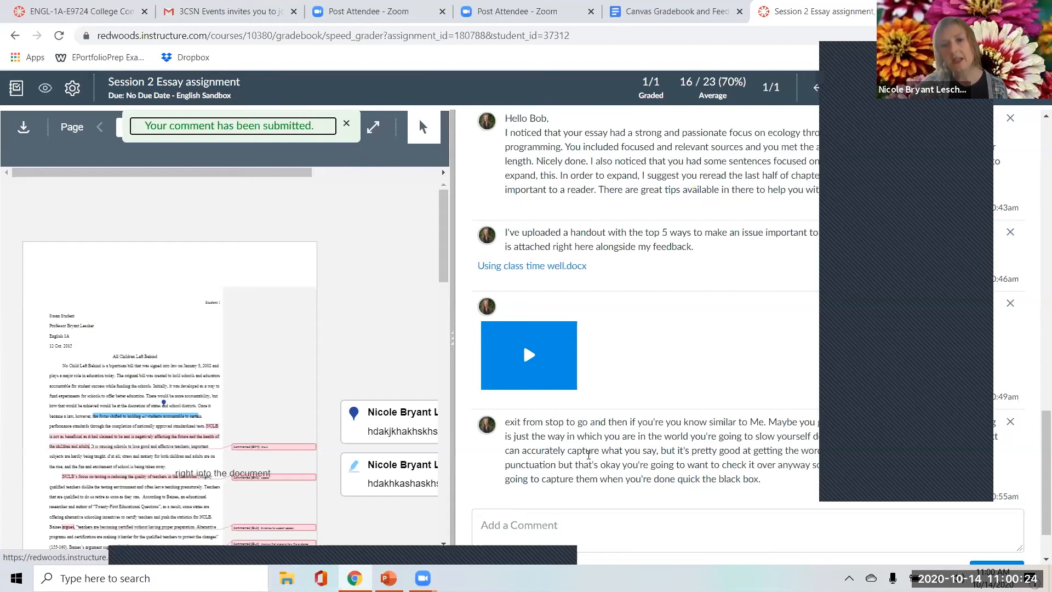
pyautogui.scroll(-1, 492, 515)
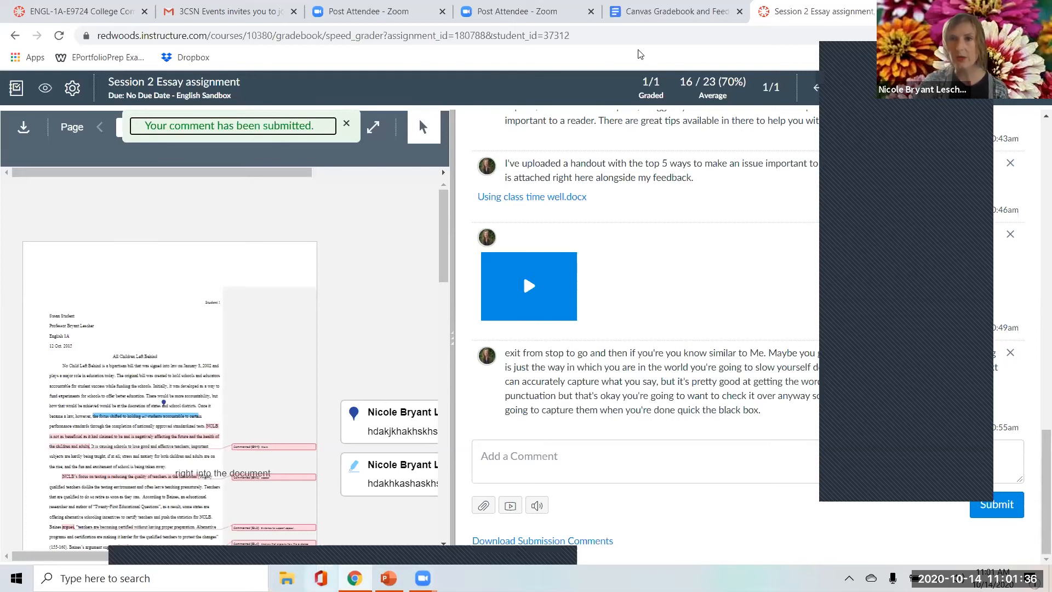
# Back in the Google Doc, start a third Q and A question with "Automatically populate".
pyautogui.hotkey('ctrl', 'shift', 'Tab')
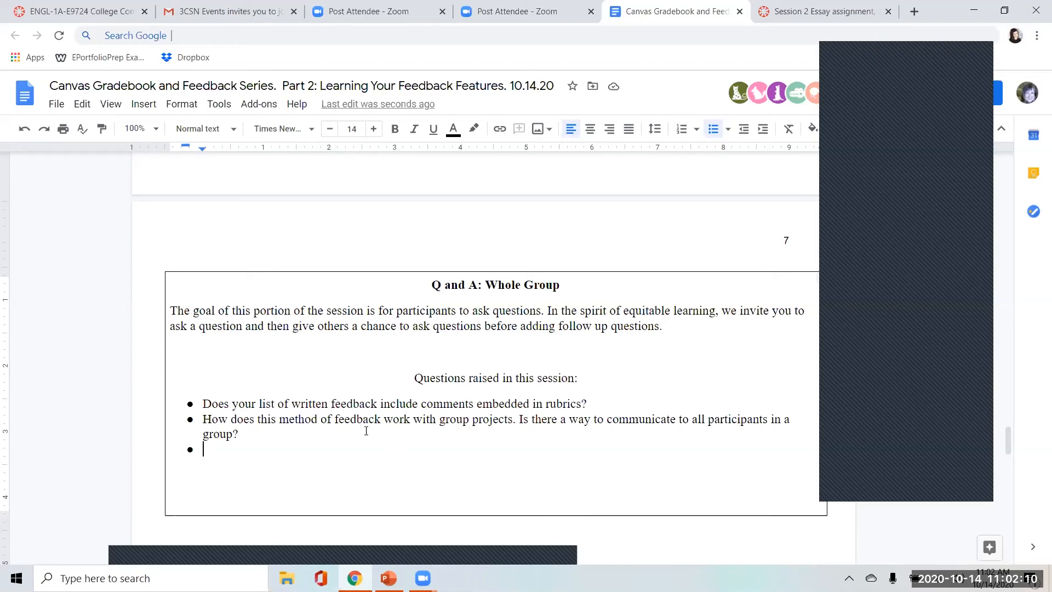
pyautogui.write('S')
pyautogui.press('BackSpace')
pyautogui.write('Automatically populate')
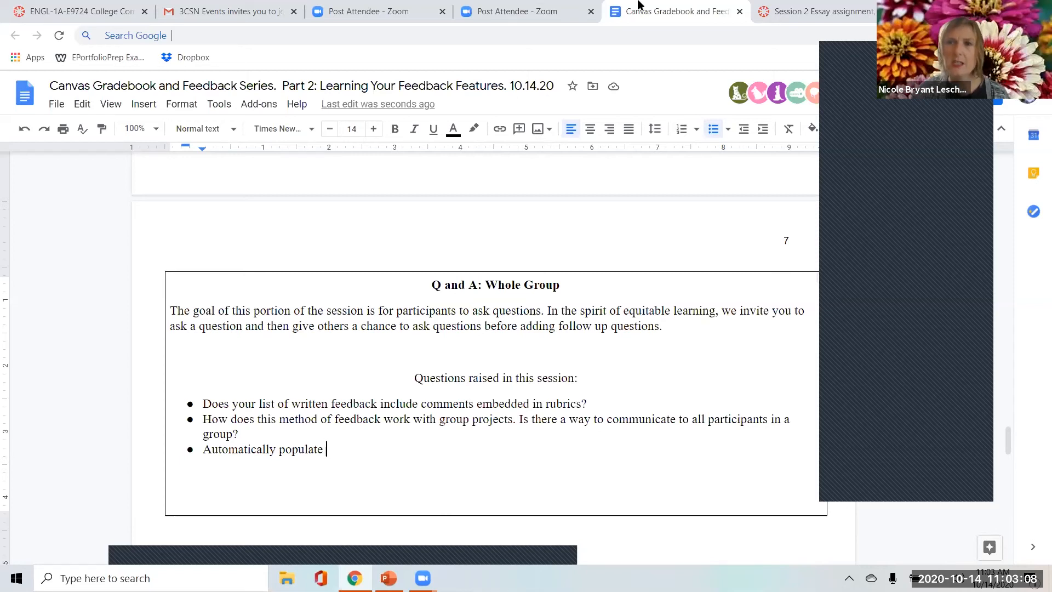
# Return to Canvas, leave SpeedGrader for the Session 2 Essay assignment page and open the course gradebook.
pyautogui.click(805, 11)
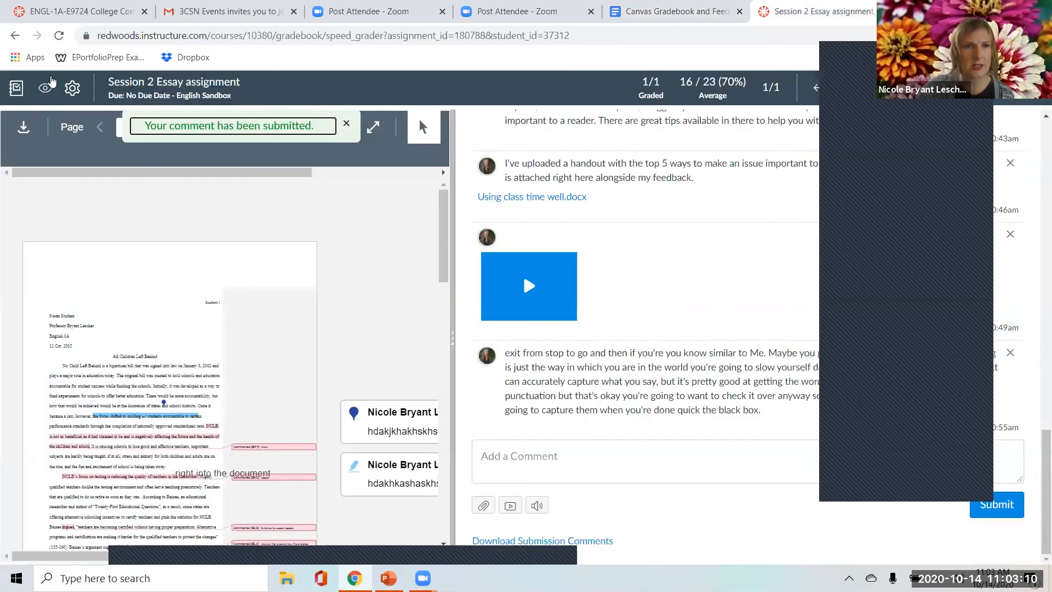
pyautogui.click(127, 85)
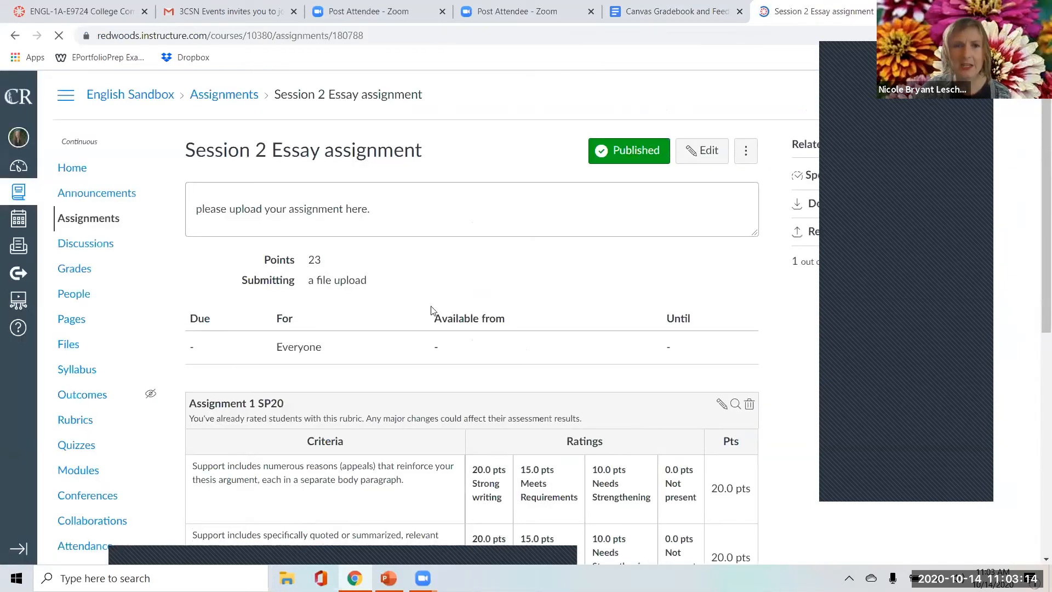
pyautogui.click(79, 268)
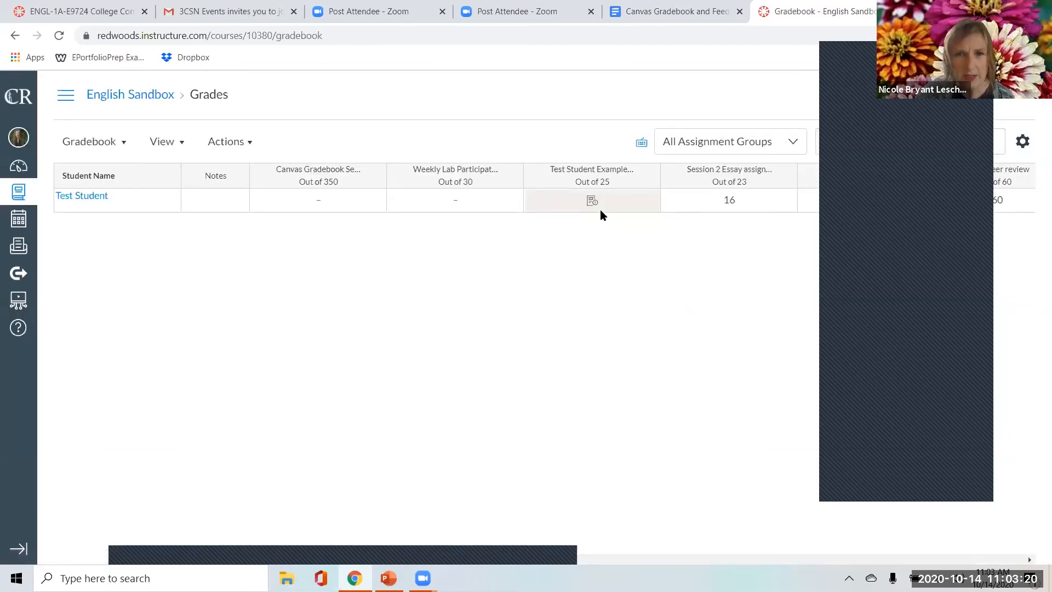
# Enter a default grade of 18 for the Test Student Example assignment in the gradebook and close the dialog without applying it.
pyautogui.click(647, 174)
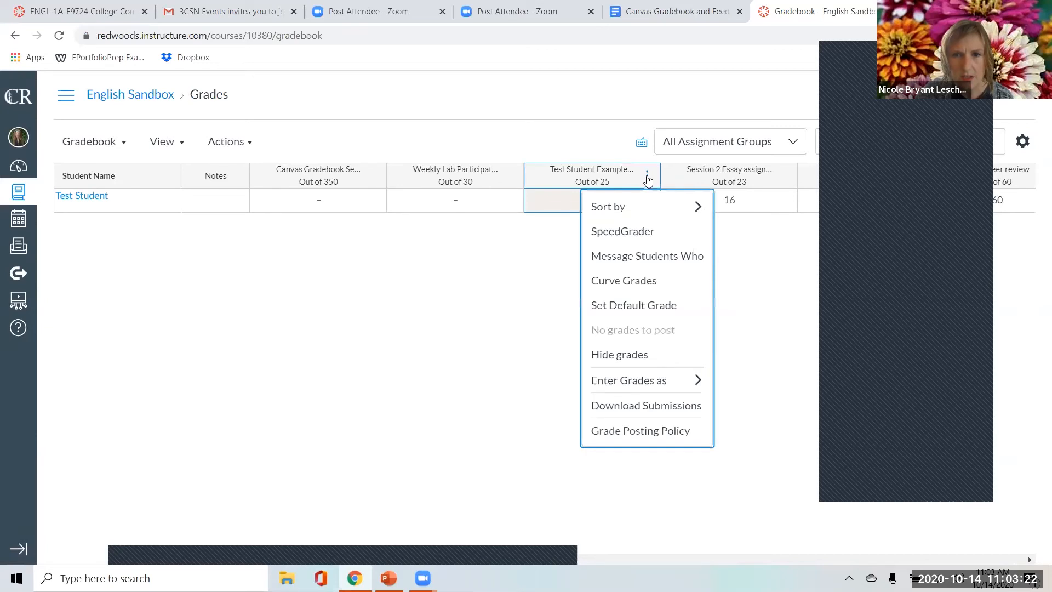
pyautogui.click(477, 293)
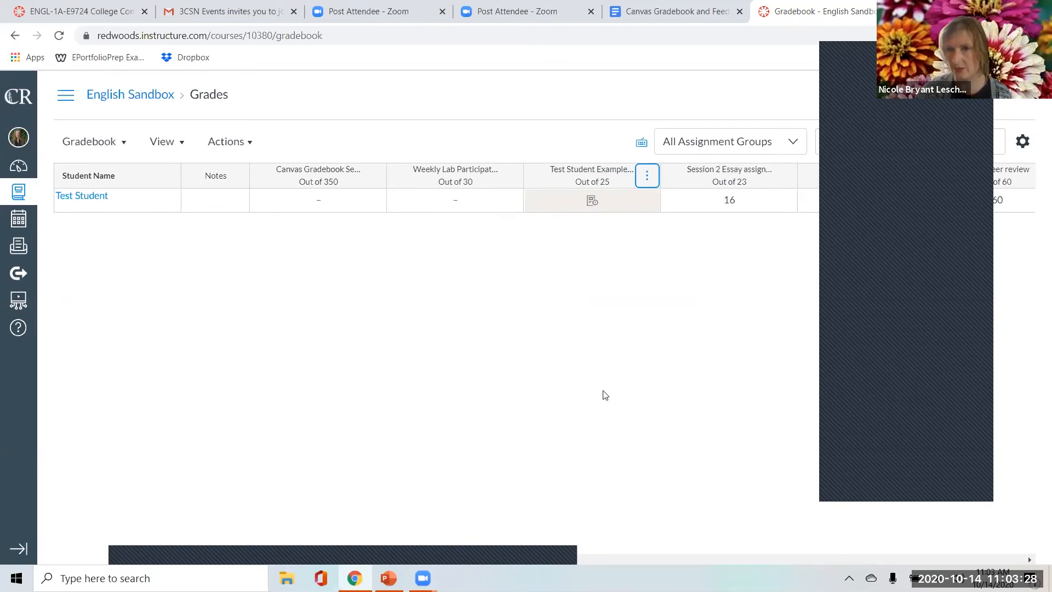
pyautogui.click(648, 180)
pyautogui.click(646, 178)
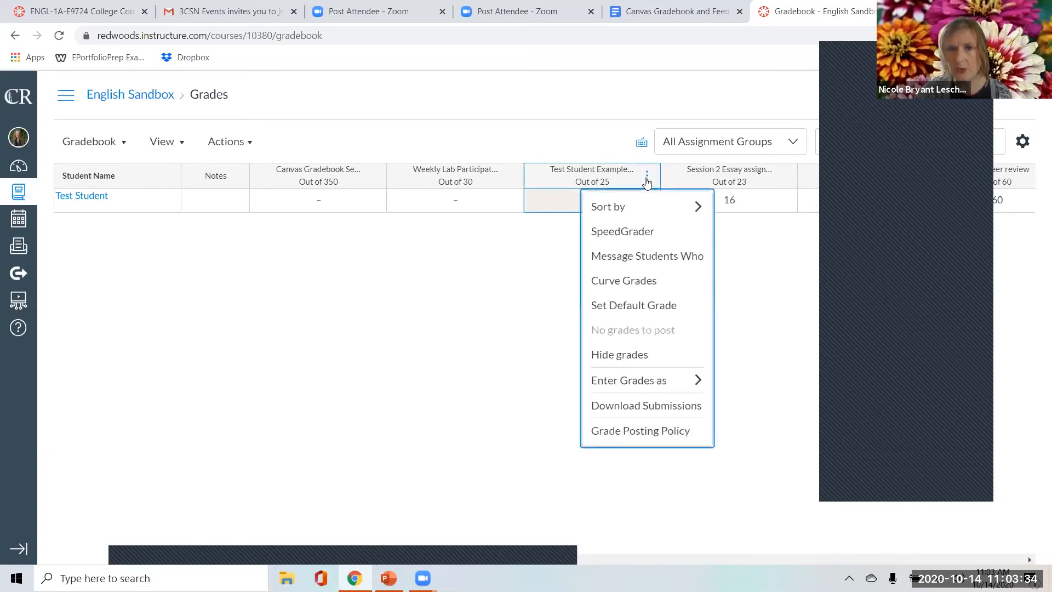
pyautogui.click(634, 310)
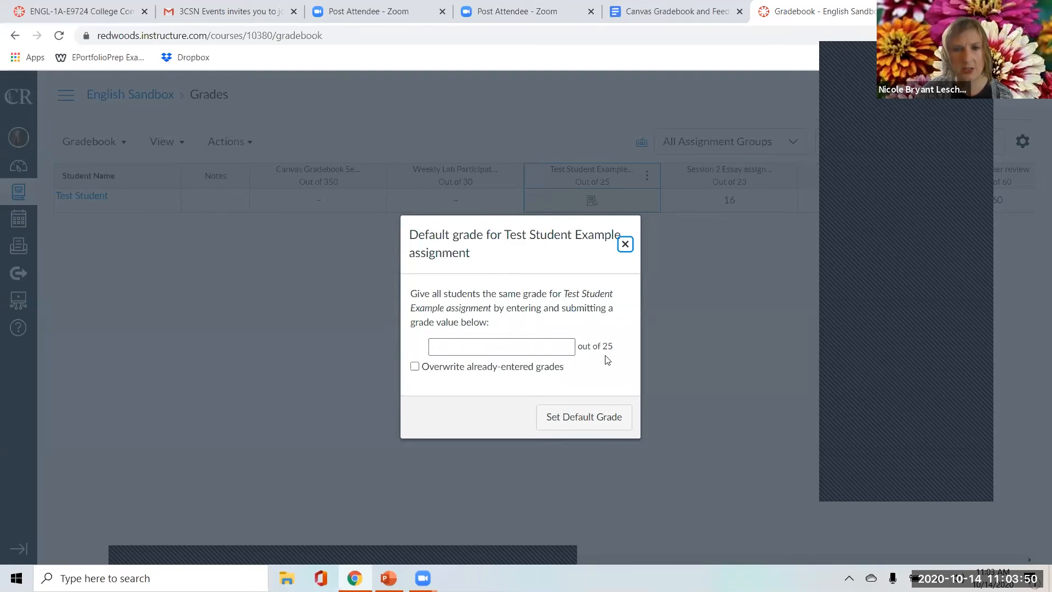
pyautogui.click(453, 351)
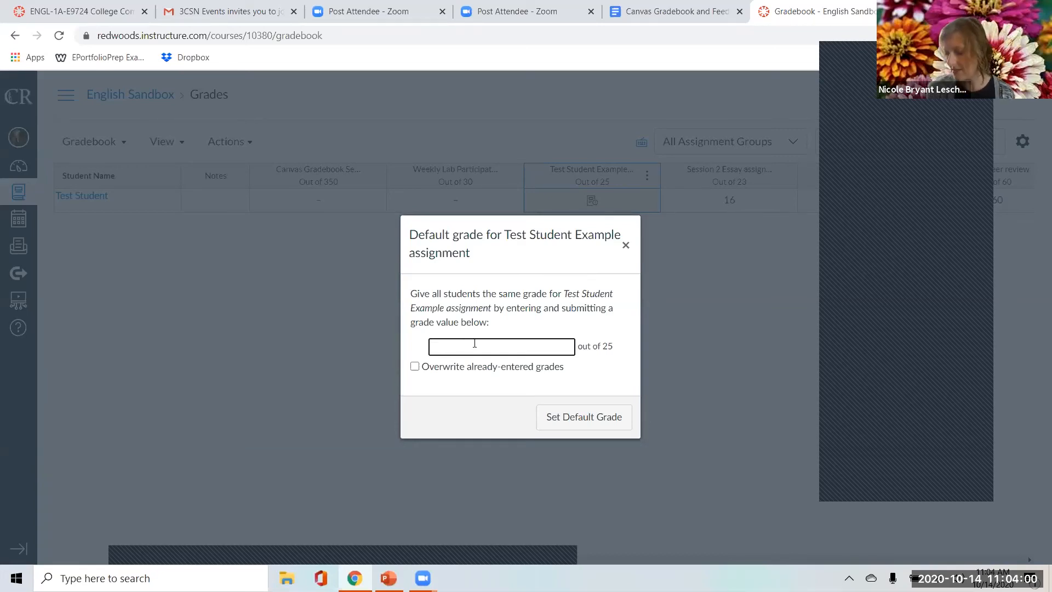
pyautogui.write('148')
pyautogui.press('BackSpace')
pyautogui.press('BackSpace')
pyautogui.write('8')
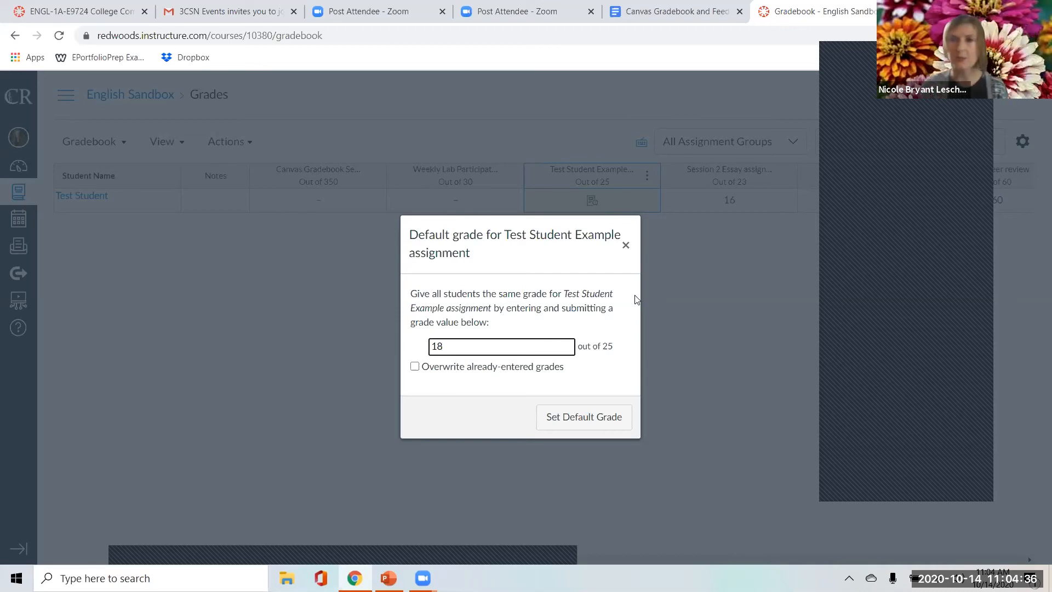
pyautogui.click(626, 246)
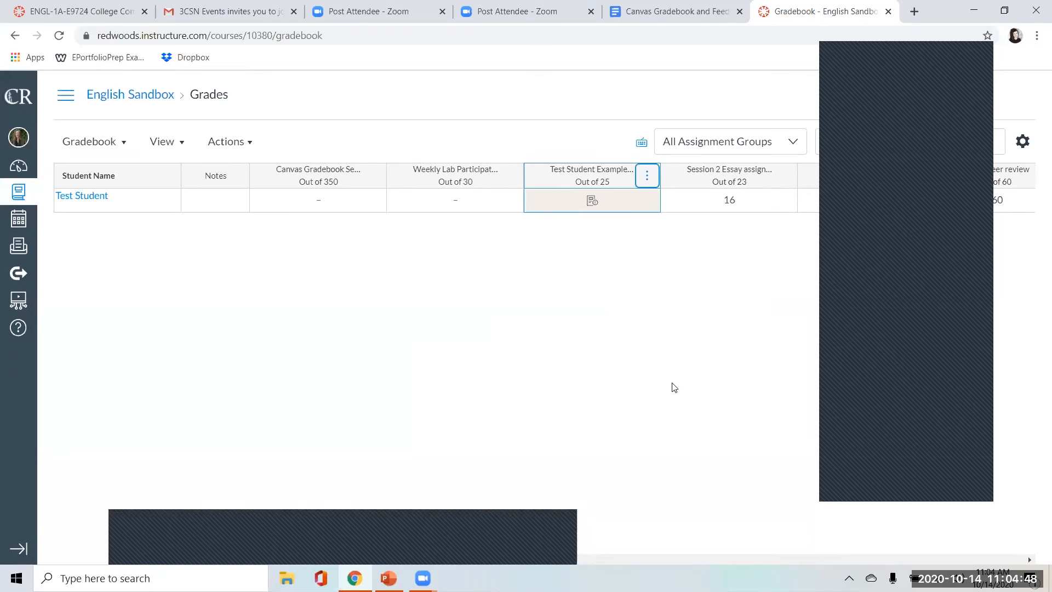
# Switch to the Google Doc and extend the third question after "Automatically populate" with "using the default grade".
pyautogui.click(674, 12)
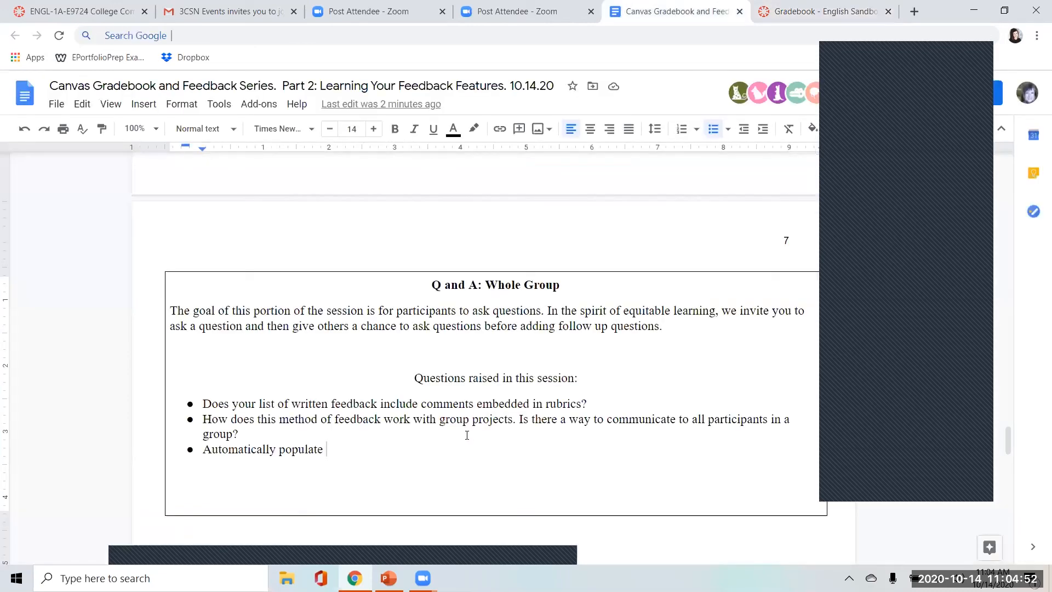
pyautogui.write('using the default grade')
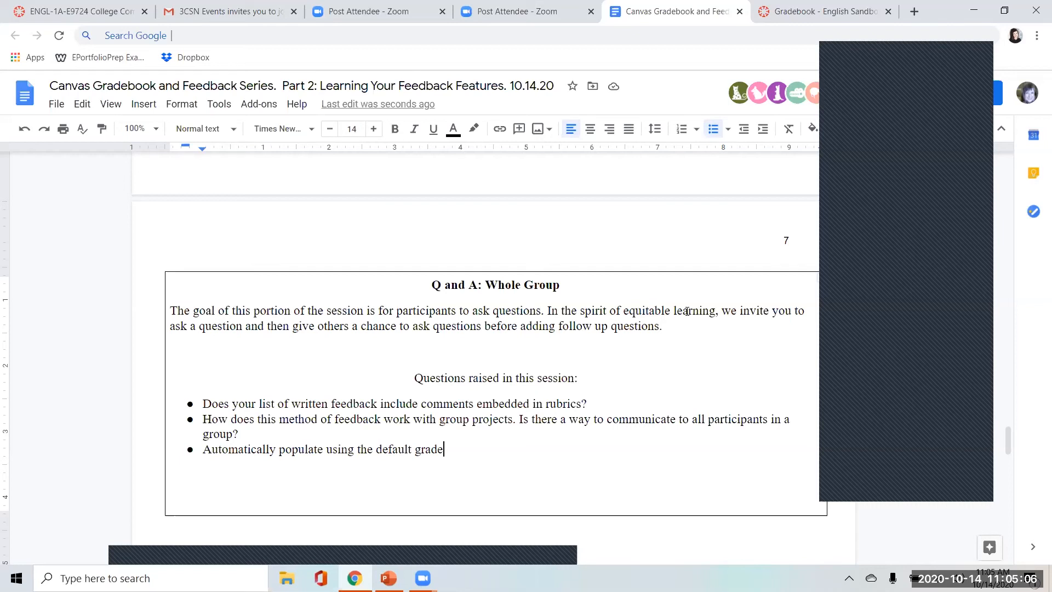
# Return to the Canvas gradebook and hide the grades for the Test Student Example assignment.
pyautogui.click(794, 5)
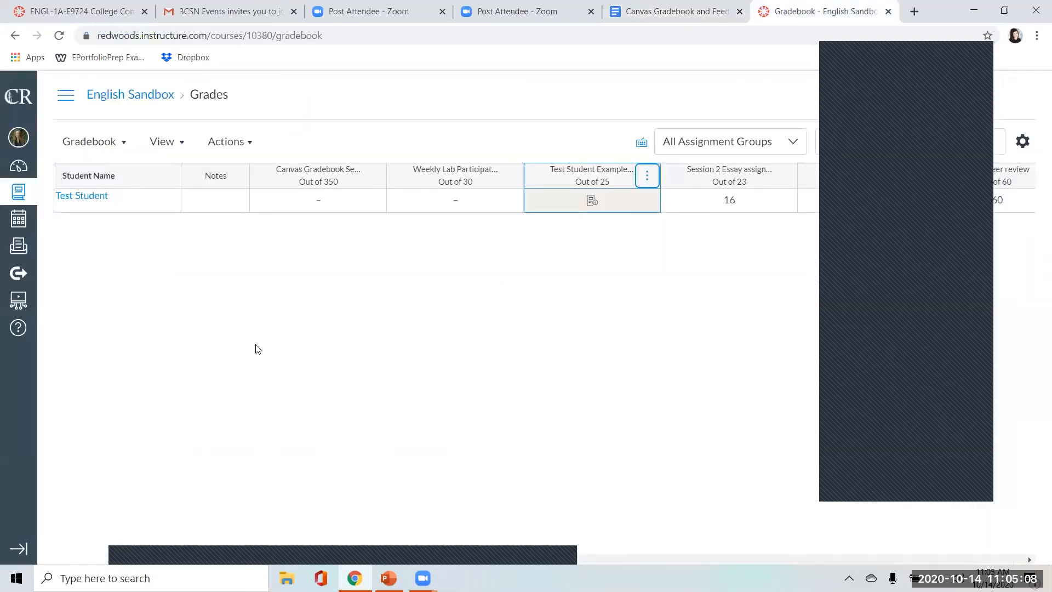
pyautogui.click(648, 181)
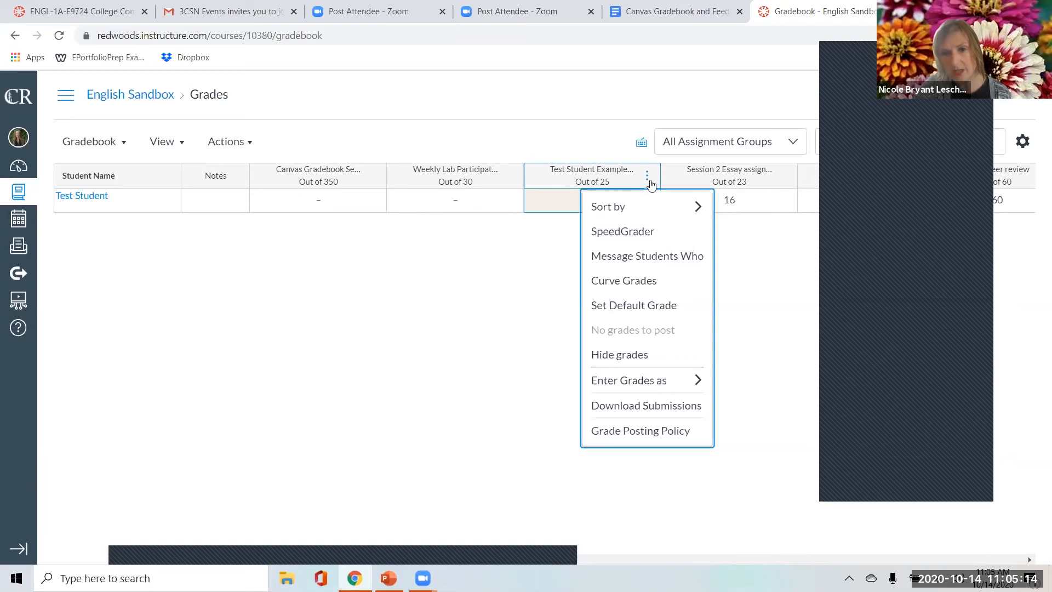
pyautogui.click(635, 361)
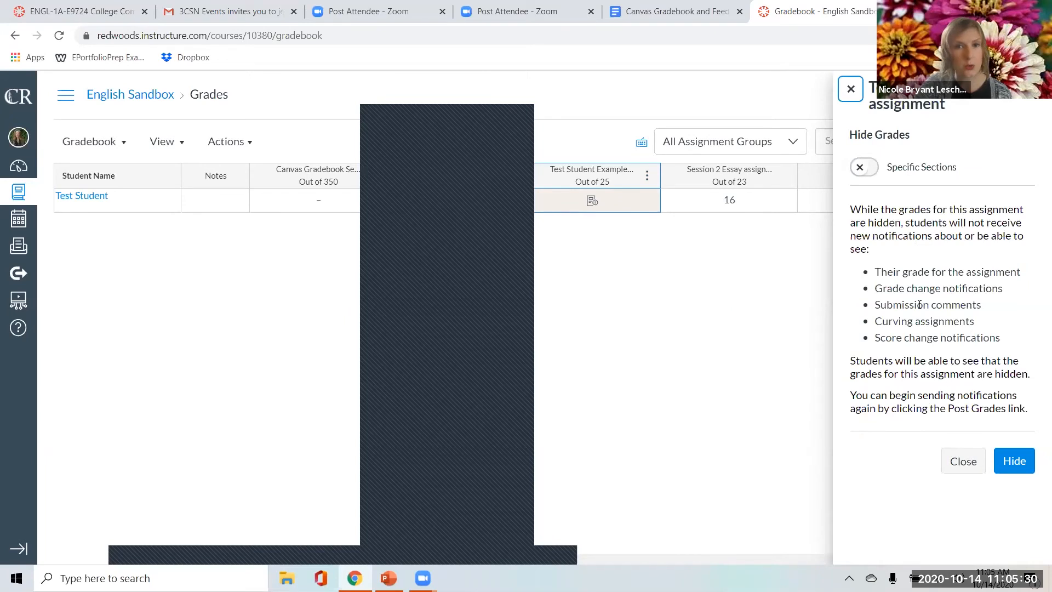
pyautogui.click(1010, 471)
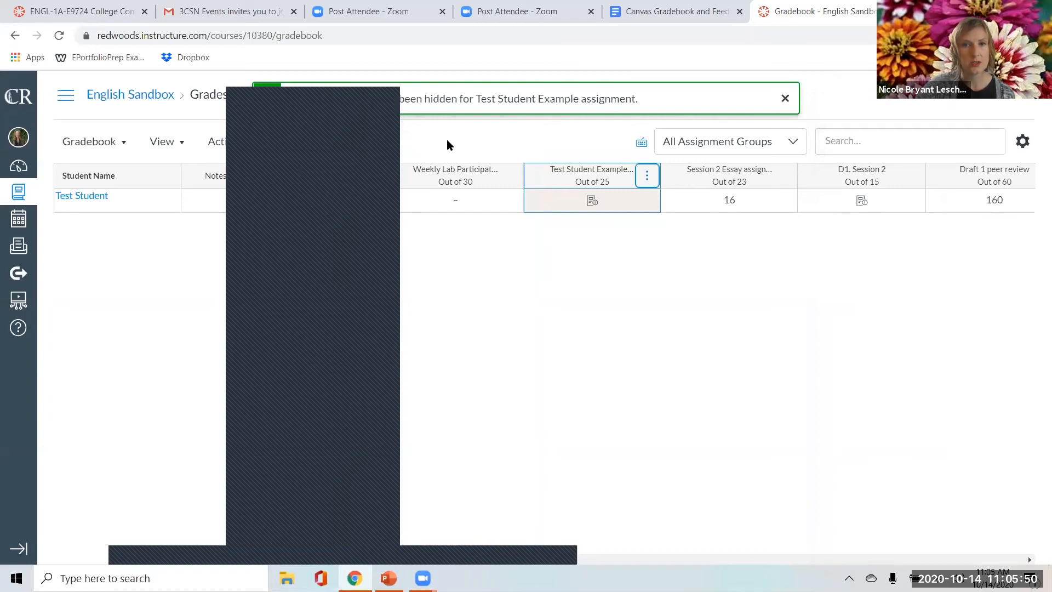
# Check the Test Student Example column options again, open that assignment's page and go to the course Modules.
pyautogui.click(647, 177)
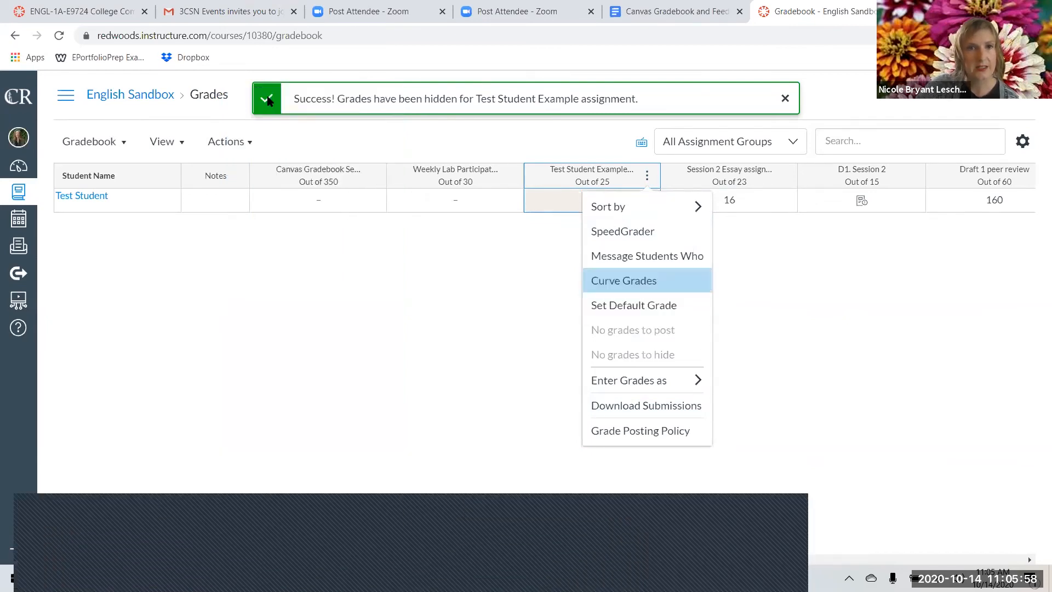
pyautogui.click(647, 176)
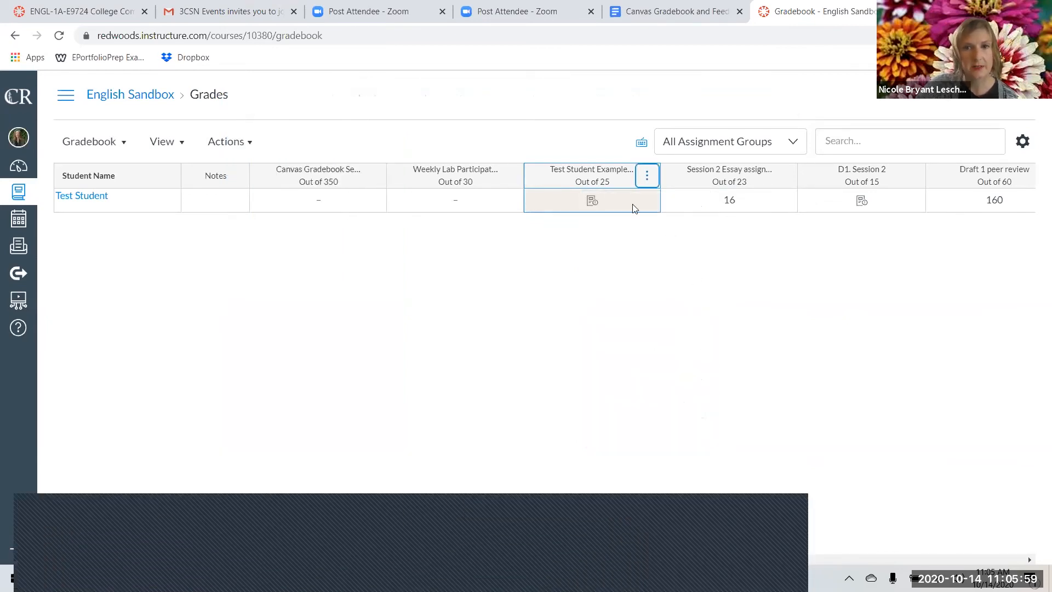
pyautogui.click(648, 179)
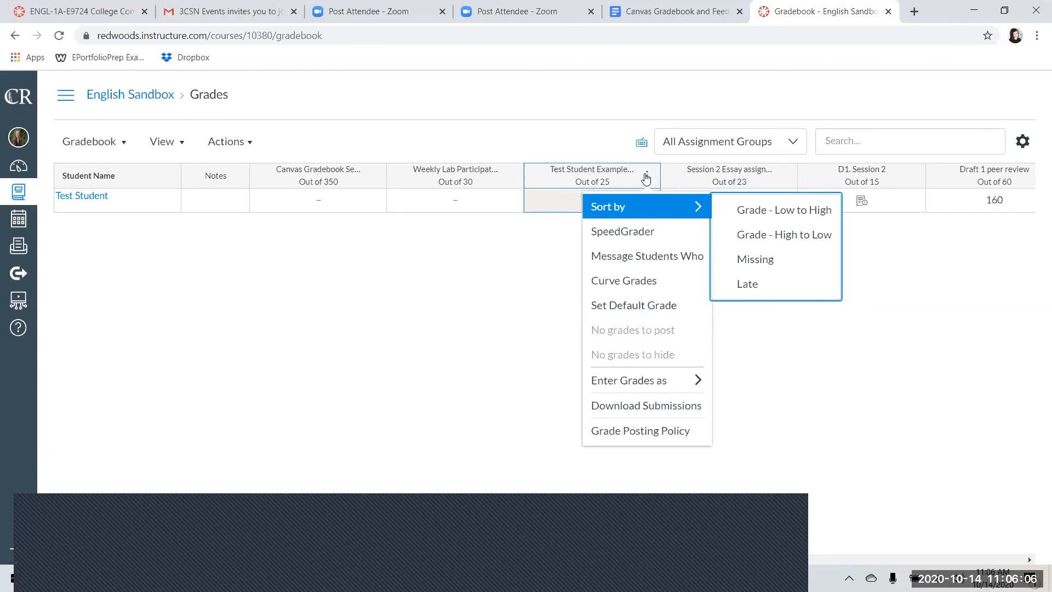
pyautogui.click(622, 173)
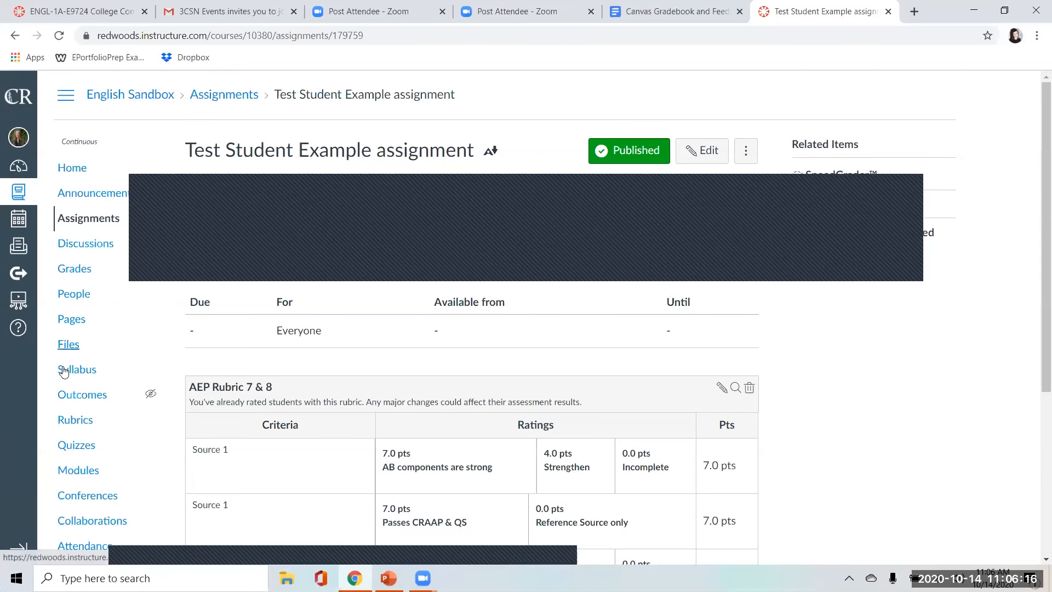
pyautogui.click(87, 471)
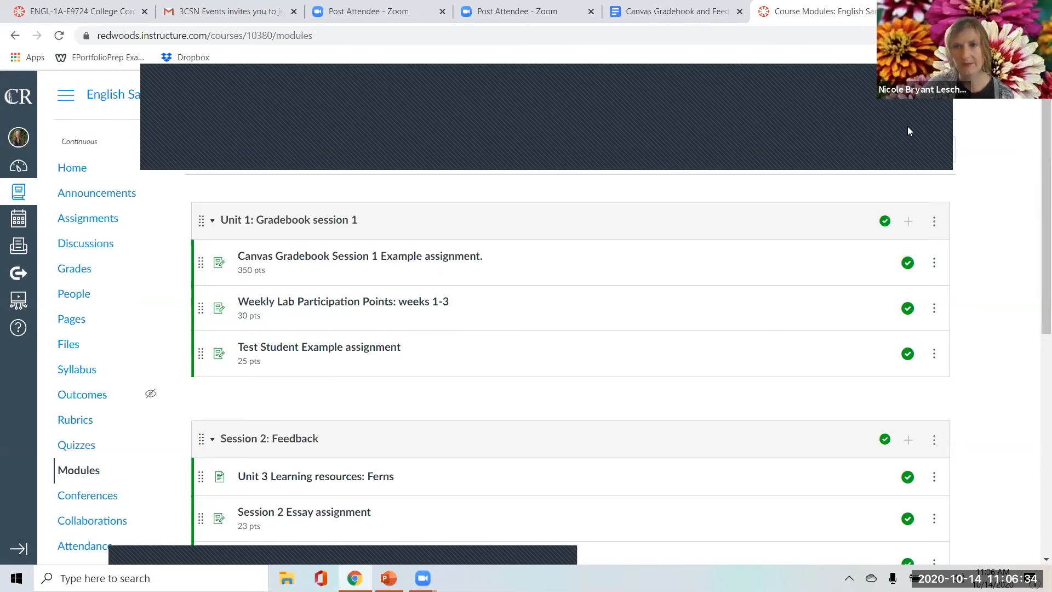
# In the Google Doc, finish the third question with "and hiding grades until all grades are recorded." and start a new bullet.
pyautogui.click(687, 8)
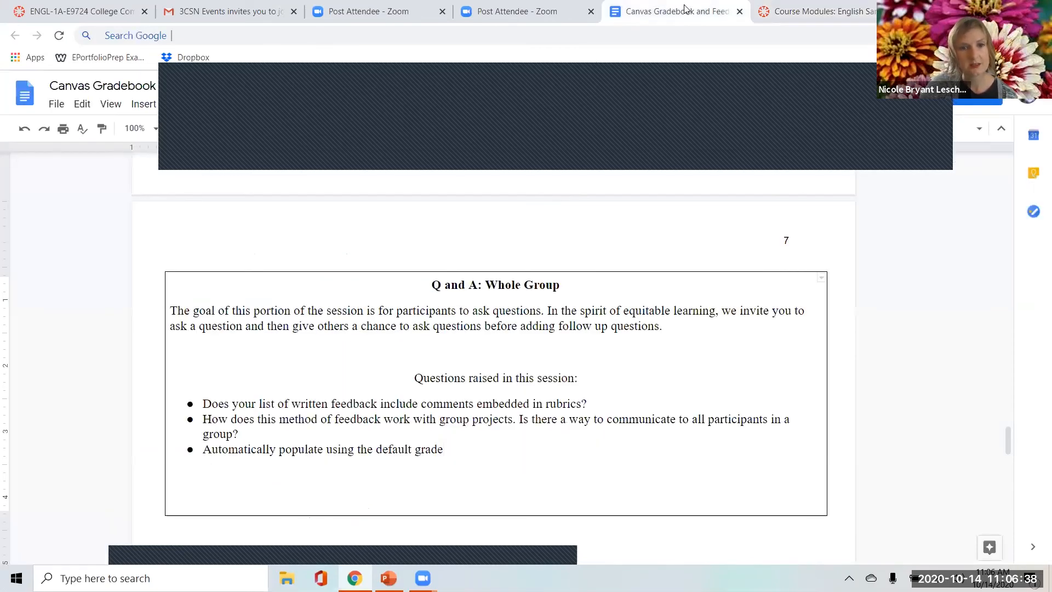
pyautogui.write('and')
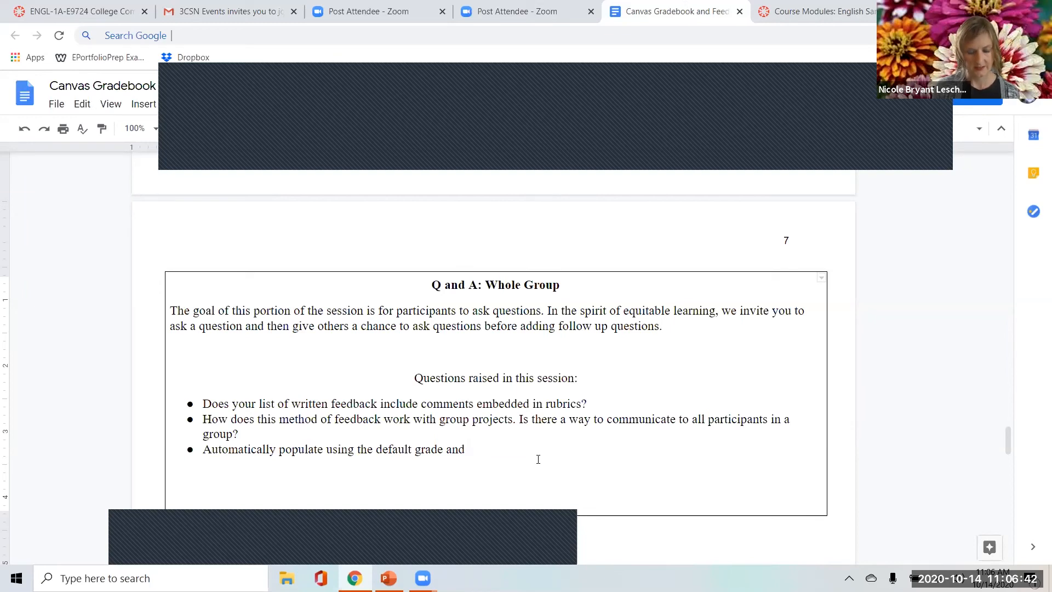
pyautogui.write(' hiding grades until all grades are r')
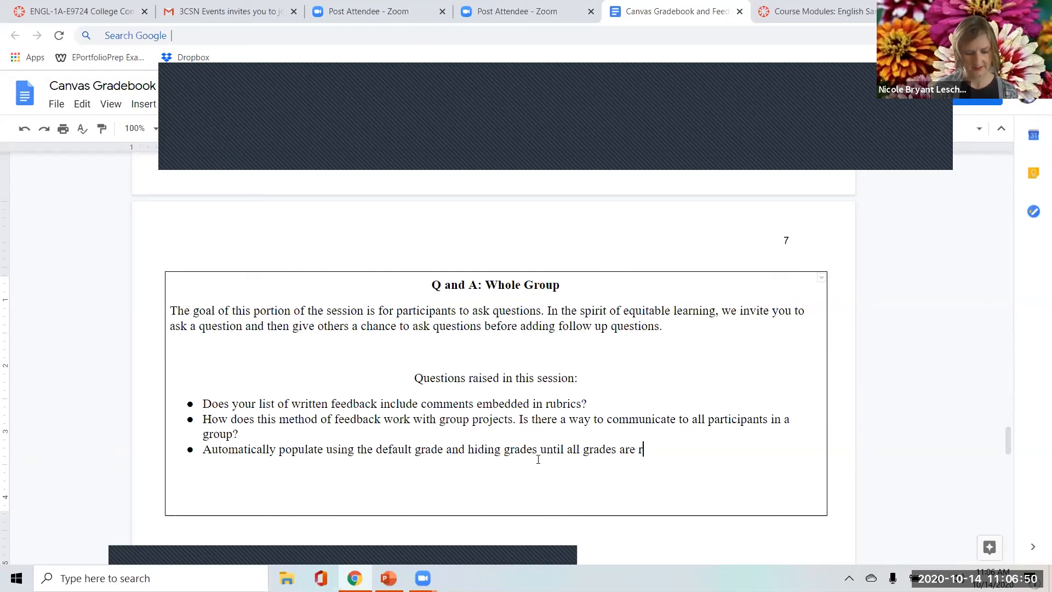
pyautogui.write('ecorded.')
pyautogui.press('Return')
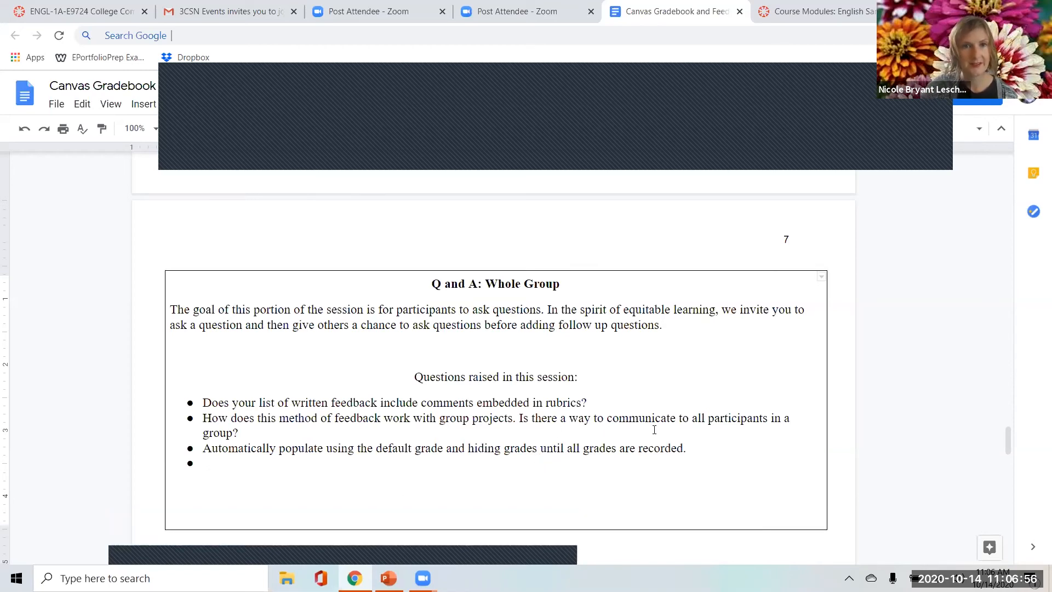
# Review the Small Group Discussion Time section with its timing protocol, guiding questions and community agreements.
pyautogui.scroll(-12, 654, 429)
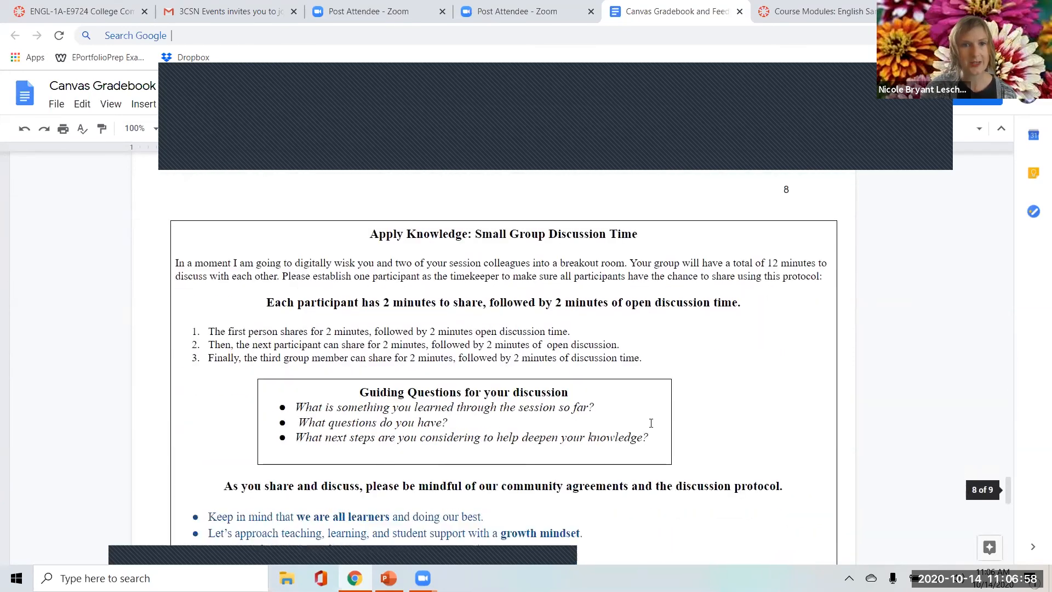
pyautogui.scroll(-1, 680, 434)
pyautogui.scroll(1, 679, 468)
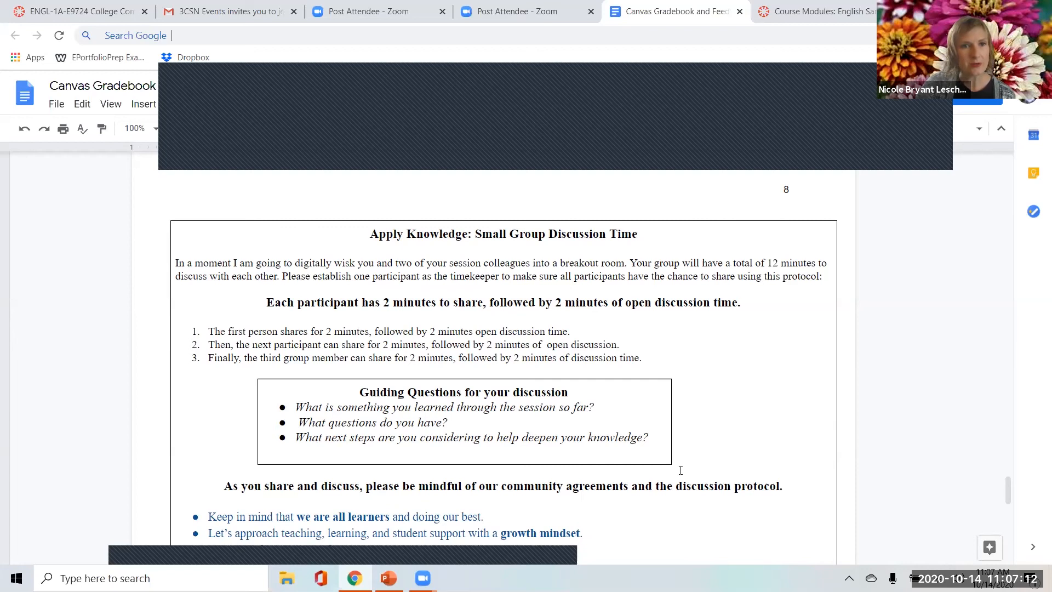
pyautogui.scroll(-1, 684, 461)
pyautogui.scroll(1, 687, 455)
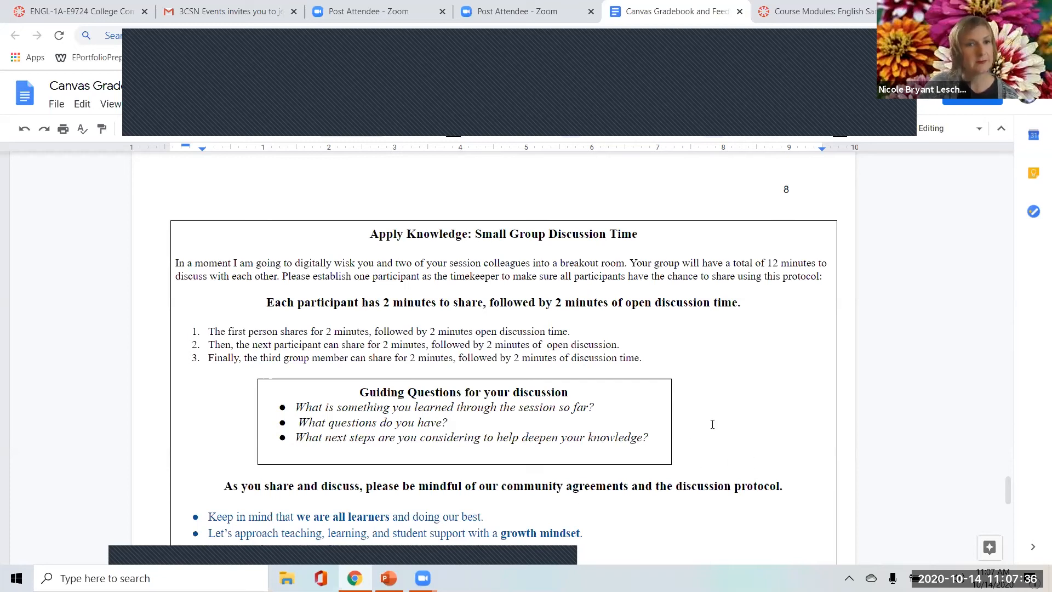
pyautogui.scroll(-1, 715, 411)
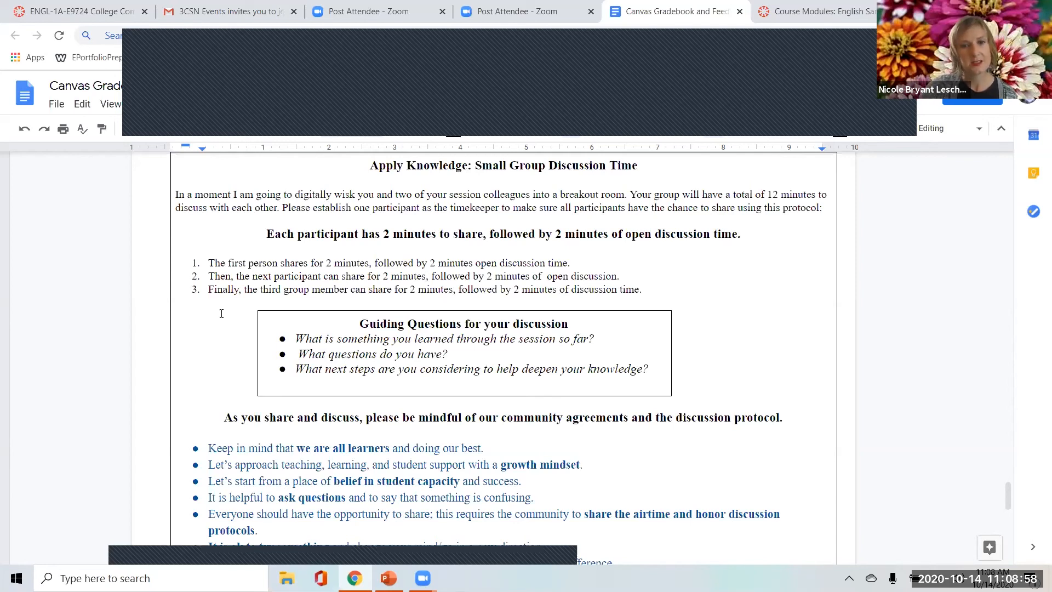
pyautogui.scroll(-1, 745, 414)
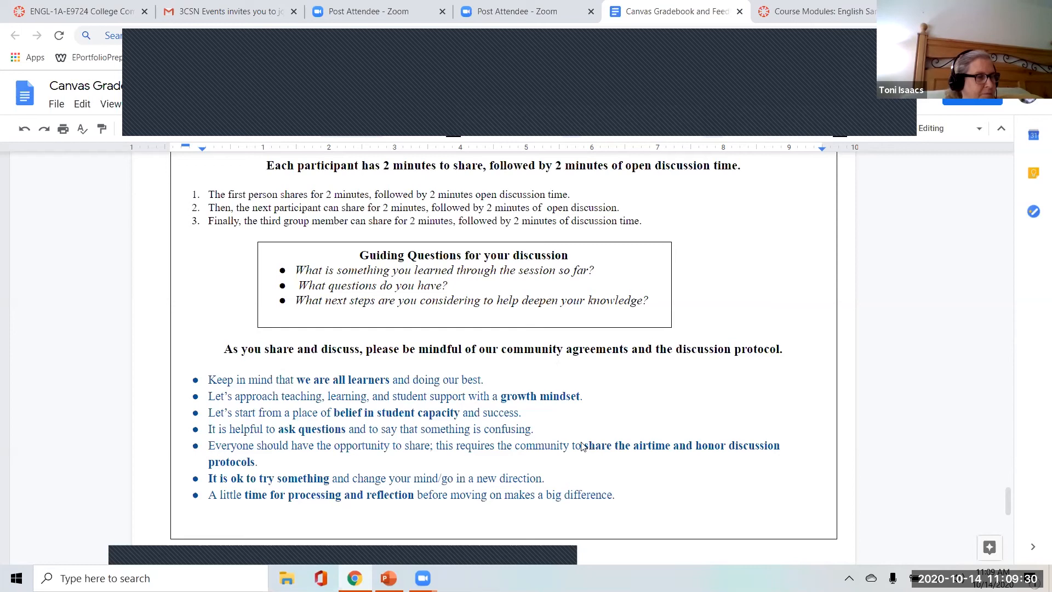
pyautogui.scroll(-1, 599, 458)
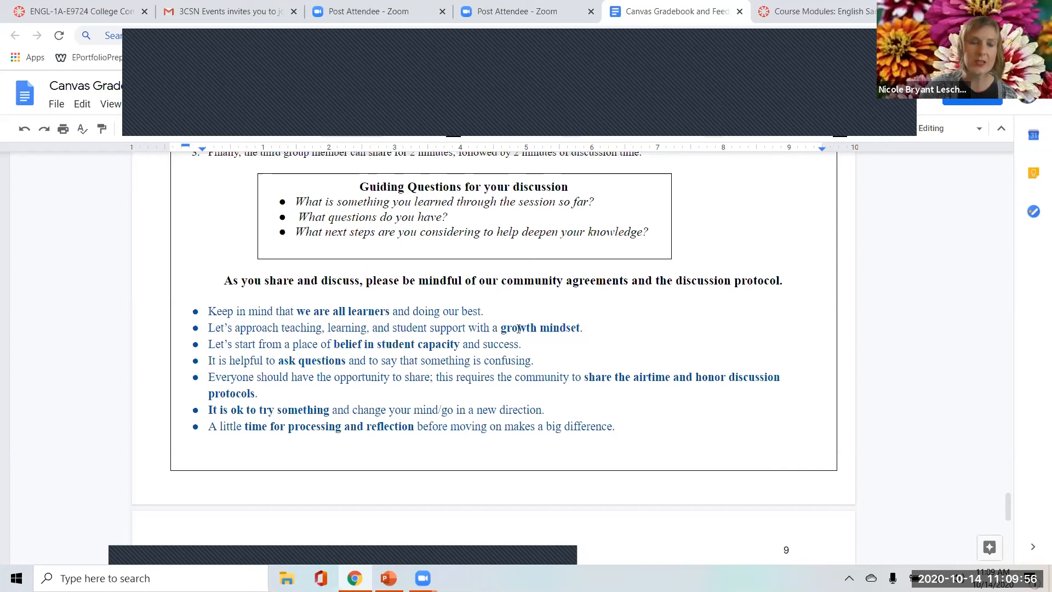
# Go over the Q and A questions and closing 3CSN resources, and view the Google Drive folder for the five-part series.
pyautogui.scroll(2, 703, 436)
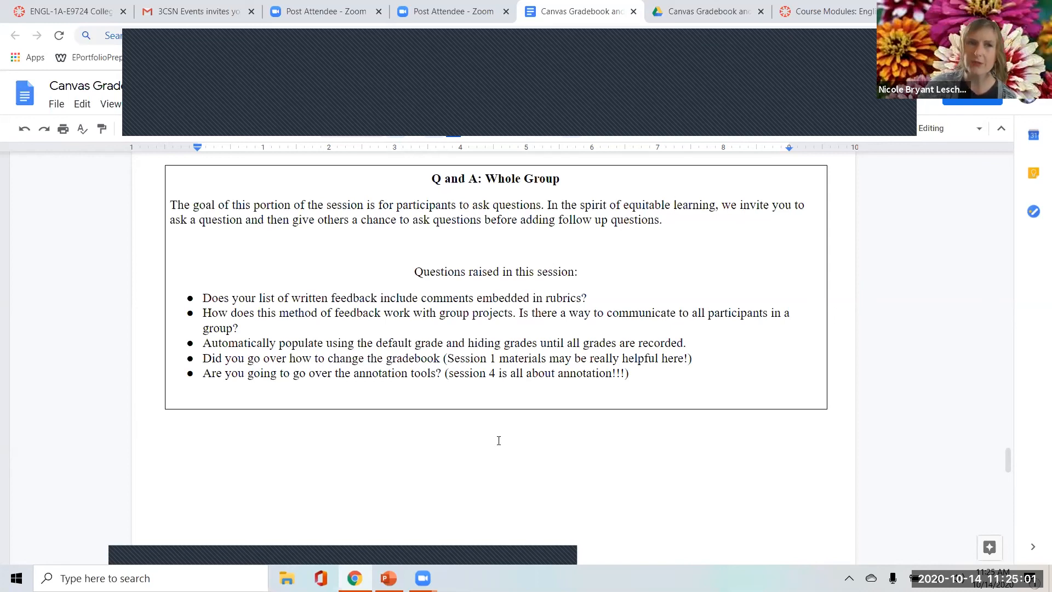
pyautogui.scroll(-15, 456, 475)
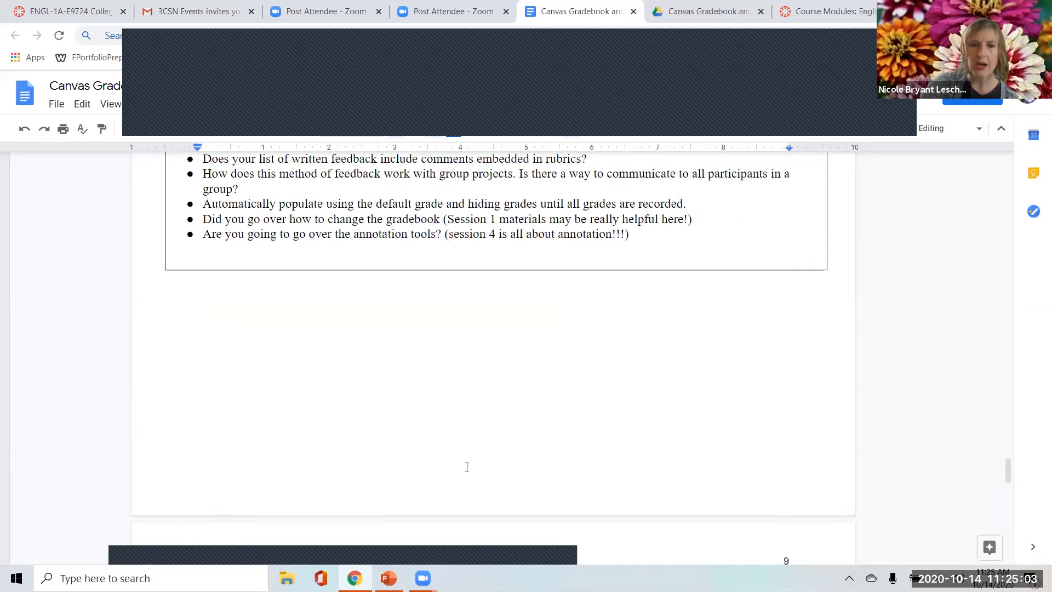
pyautogui.scroll(-9, 520, 460)
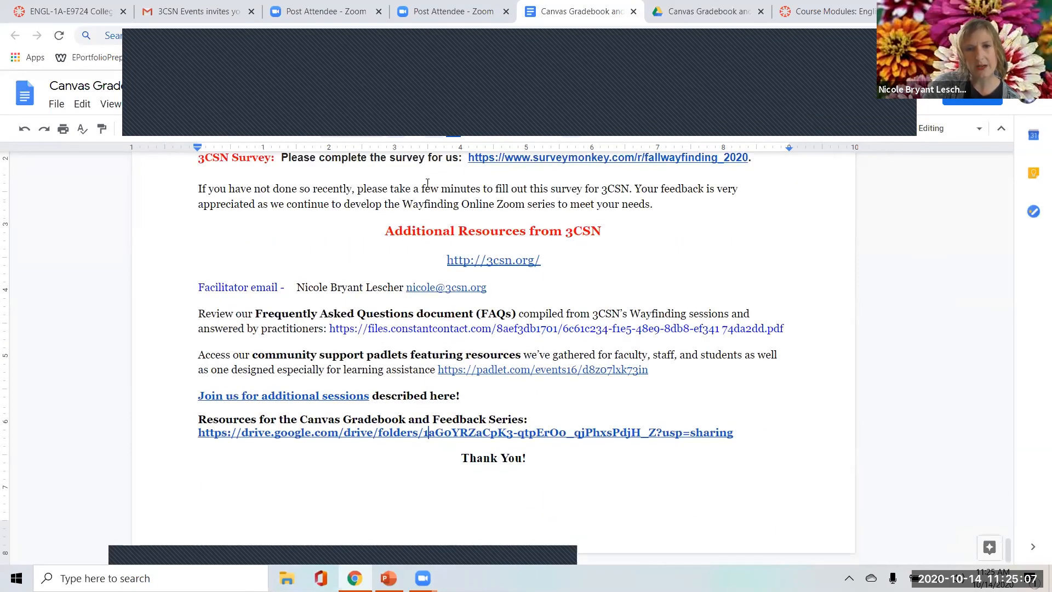
pyautogui.scroll(5, 732, 430)
pyautogui.scroll(-5, 753, 432)
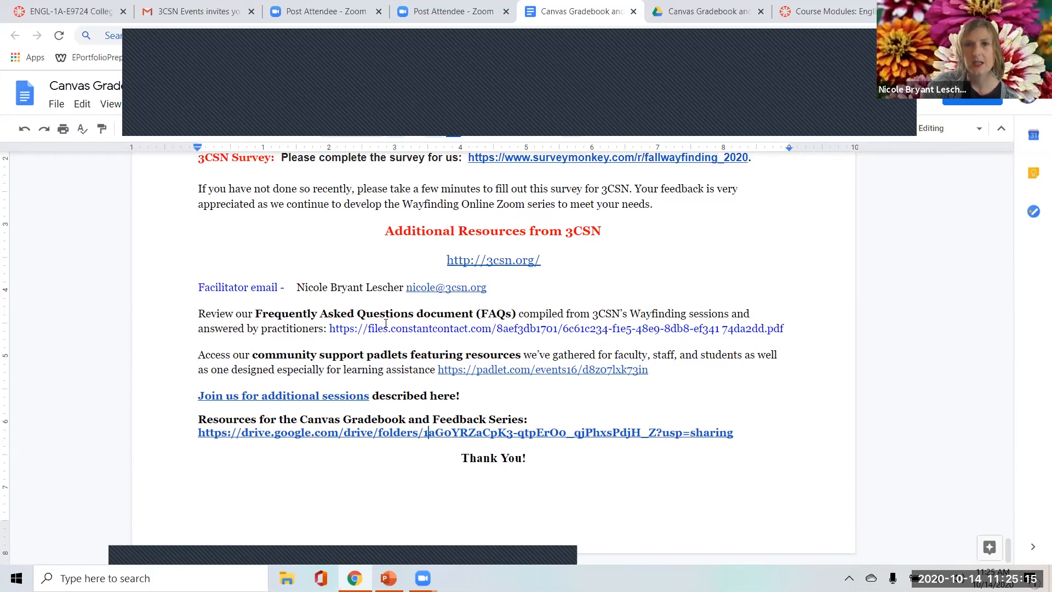
pyautogui.click(706, 9)
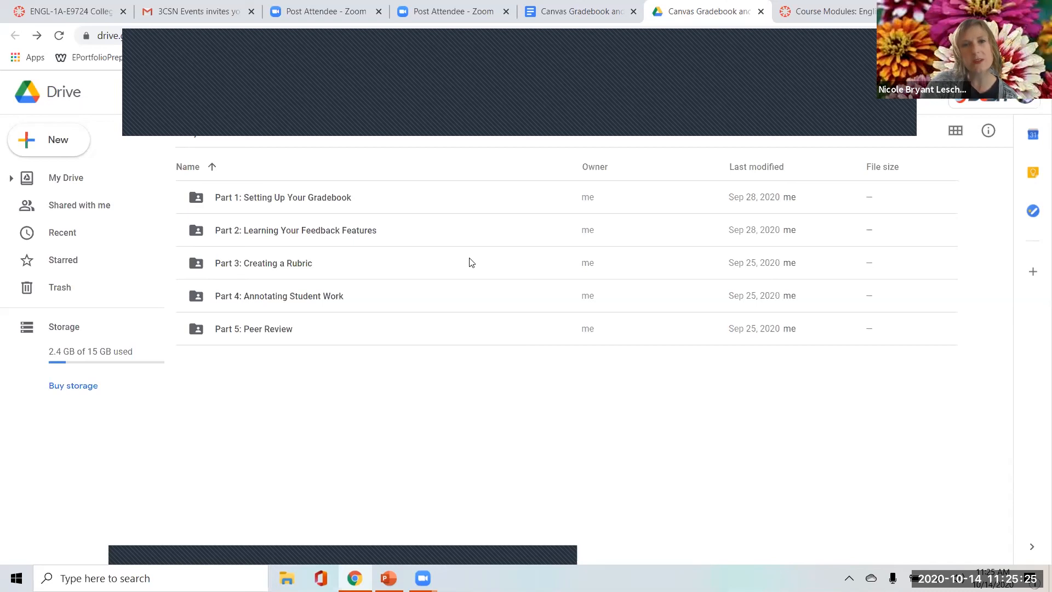
pyautogui.hotkey('ctrl', 'shift', 'Tab')
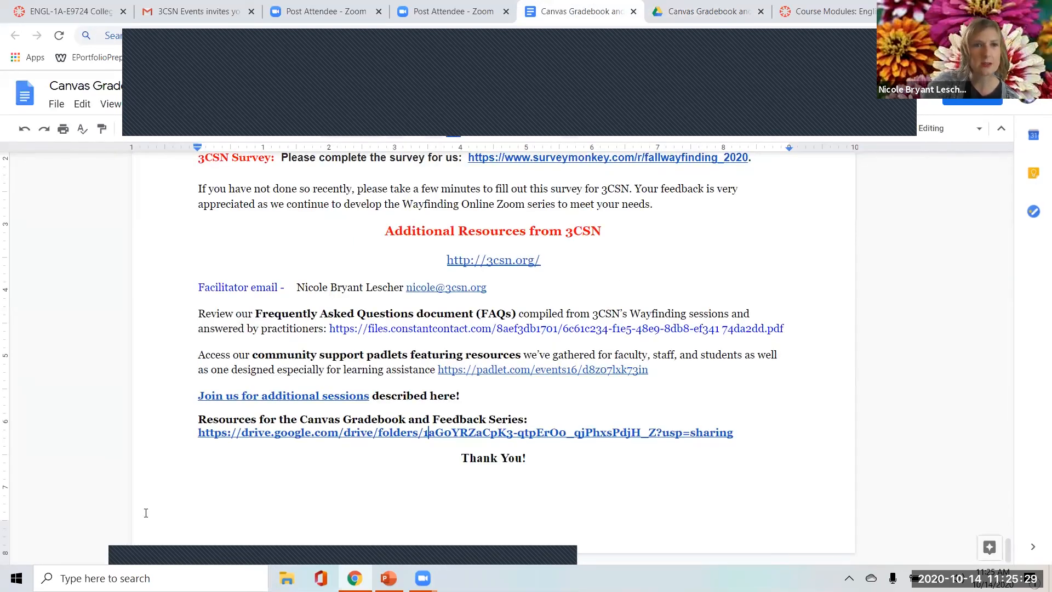
# Go back through the document to the learning table with the "I got", "I need" and "What's Next?" columns.
pyautogui.scroll(10, 547, 414)
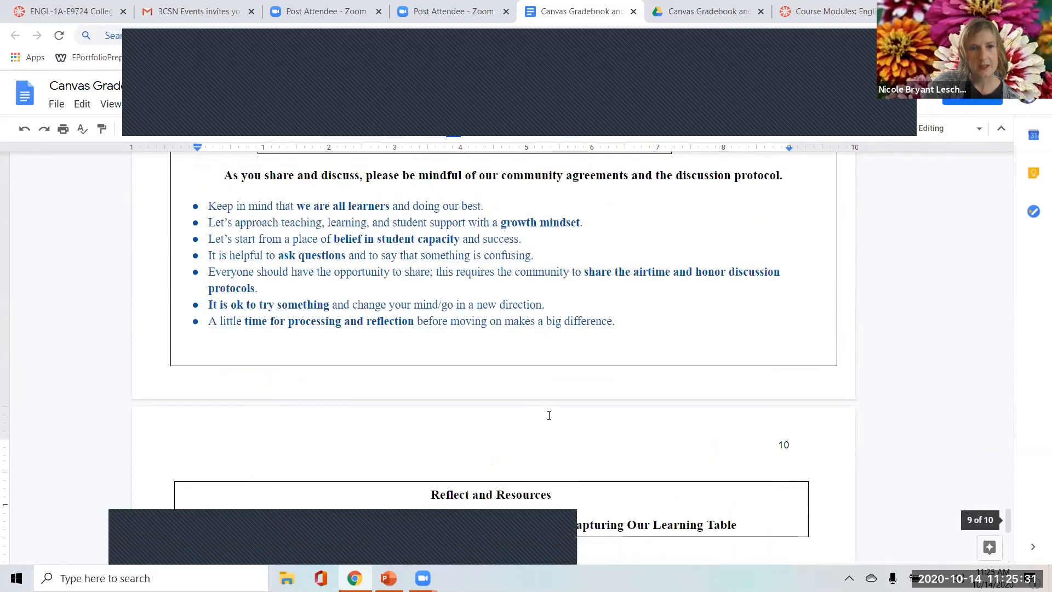
pyautogui.scroll(8, 551, 420)
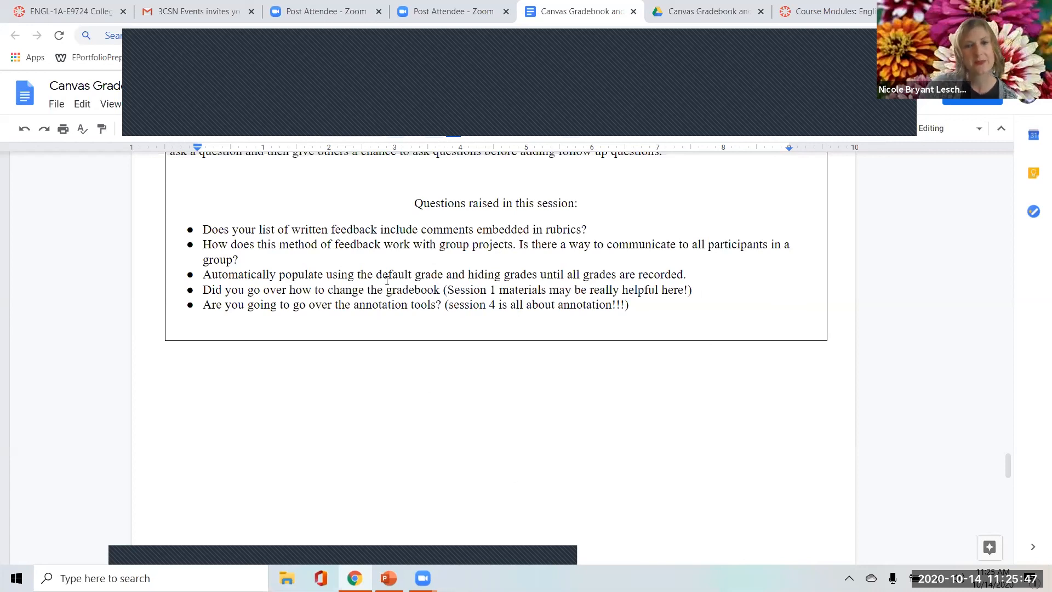
pyautogui.scroll(10, 509, 407)
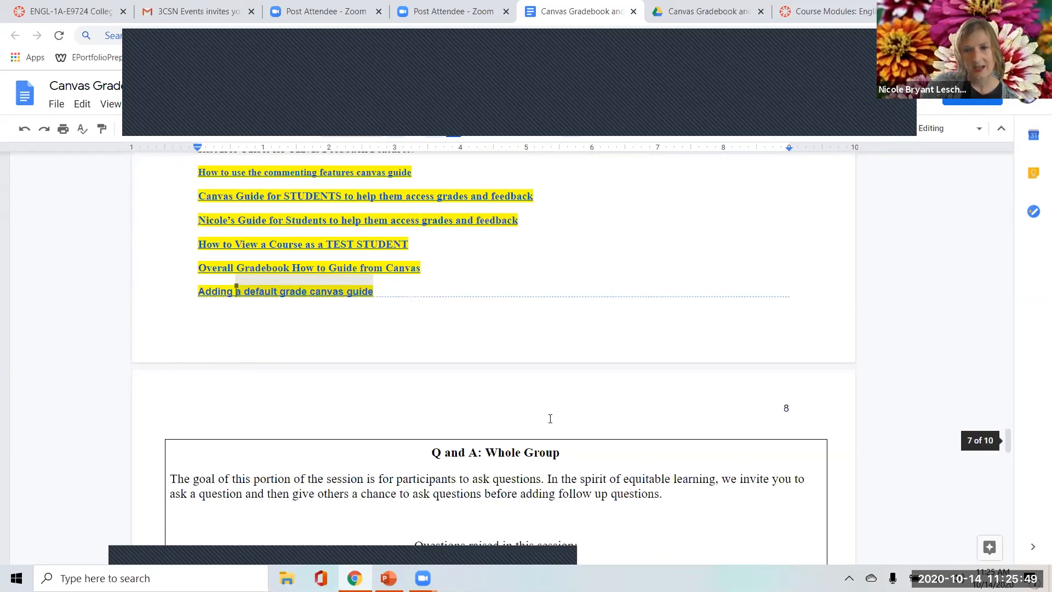
pyautogui.scroll(10, 562, 426)
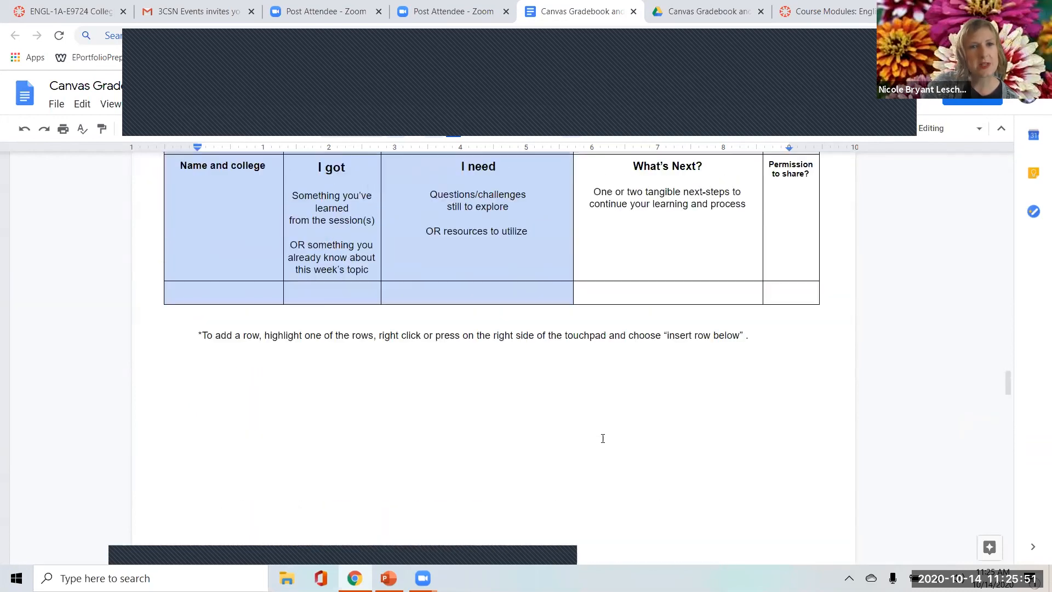
pyautogui.scroll(-2, 606, 435)
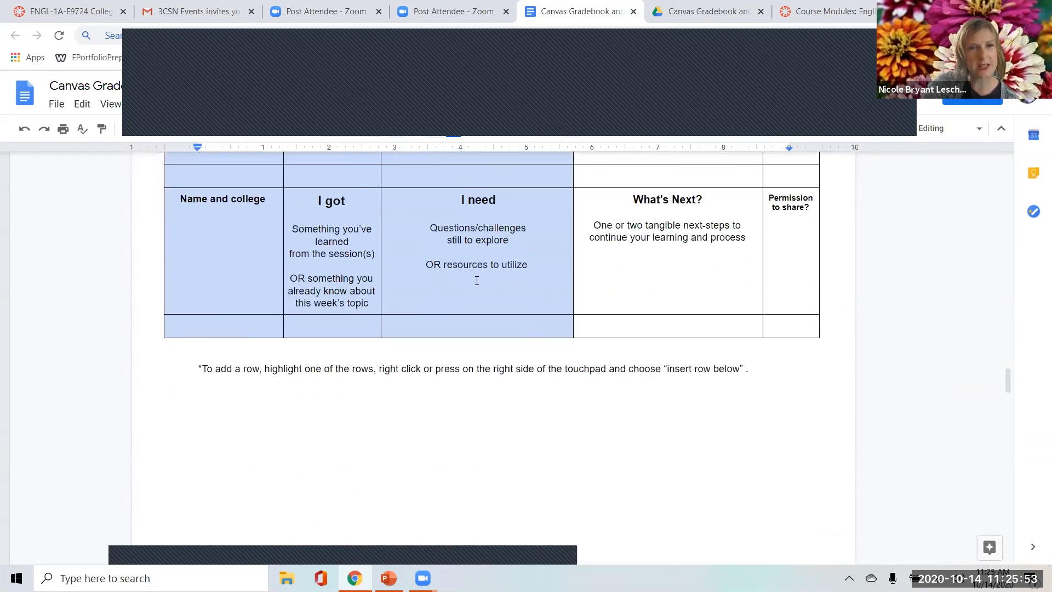
pyautogui.scroll(2, 417, 351)
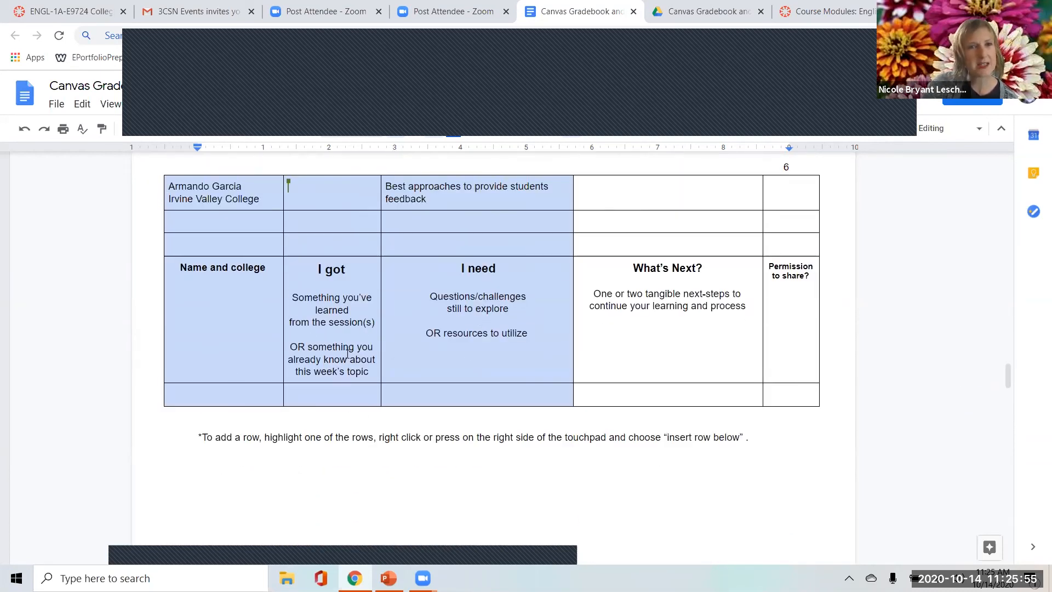